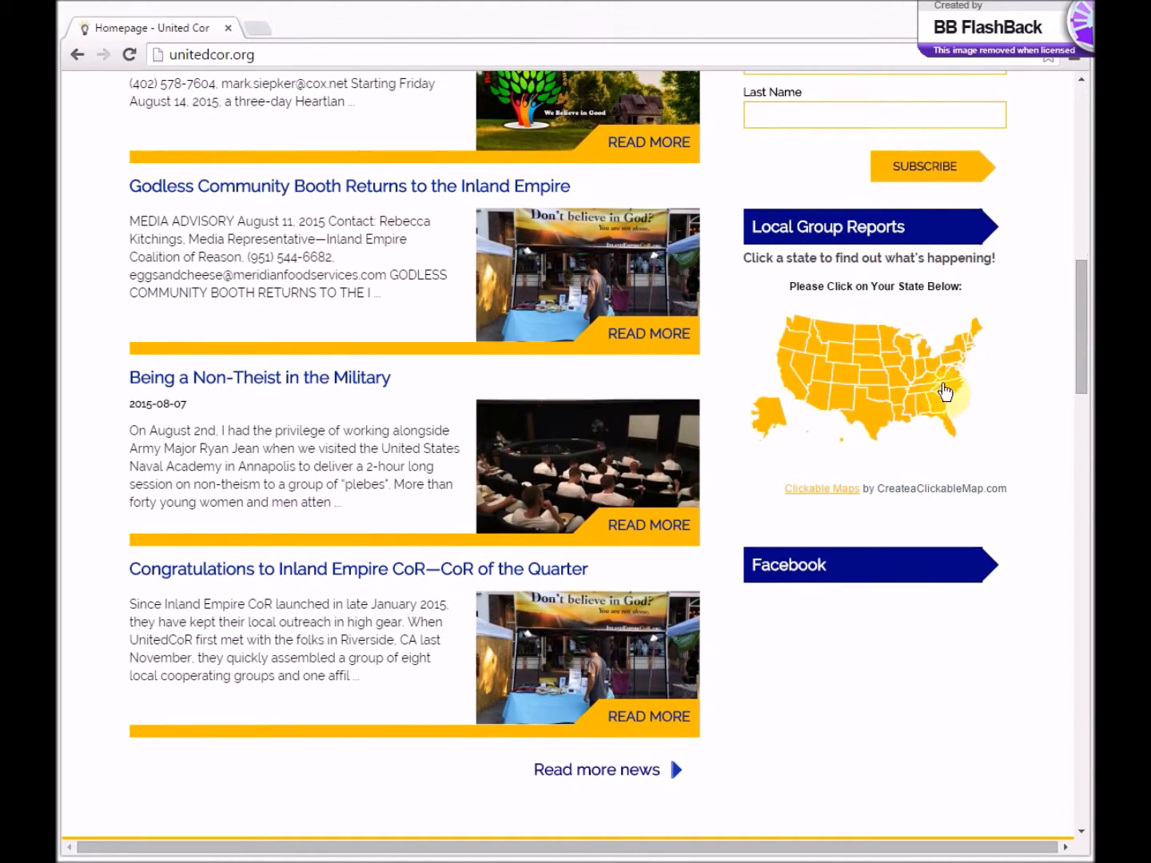
- Open the Austin Coalition of Reason page through the Texas state page, and view its full local news and events list
left_click(883, 427)
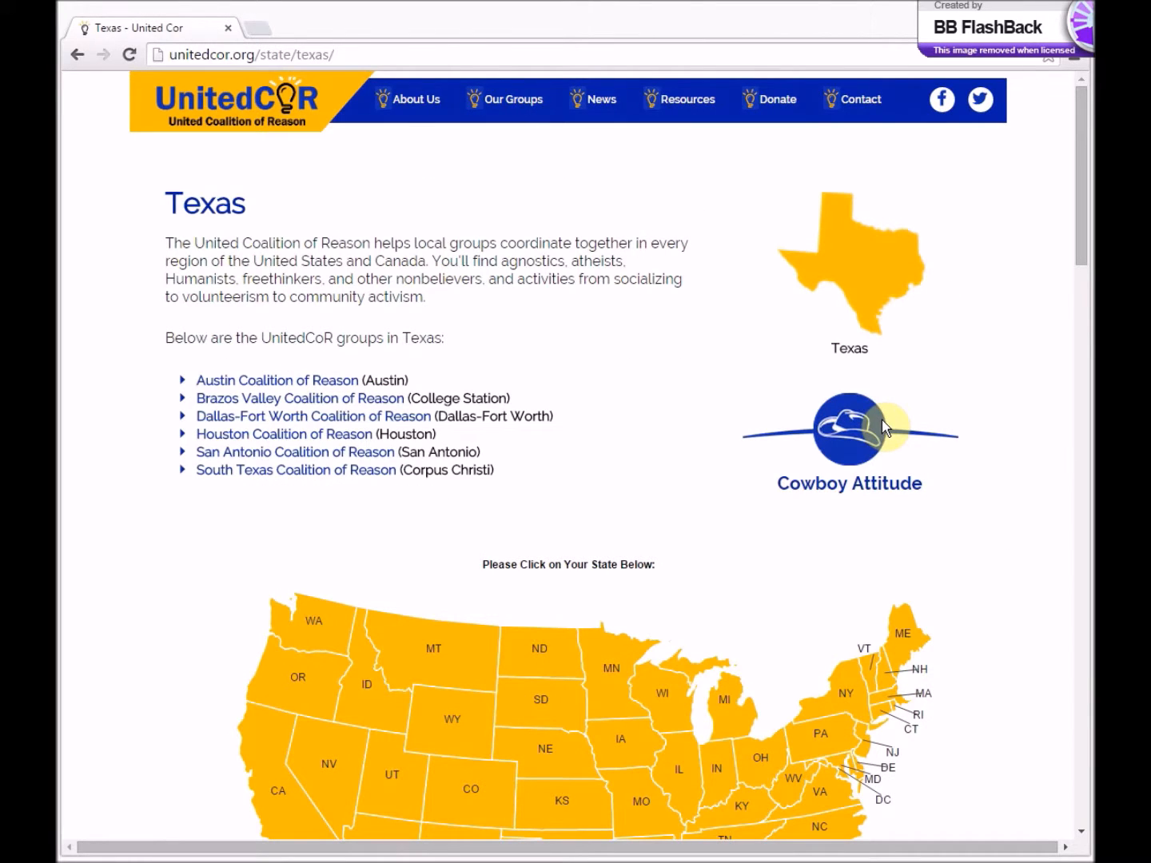
left_click(344, 385)
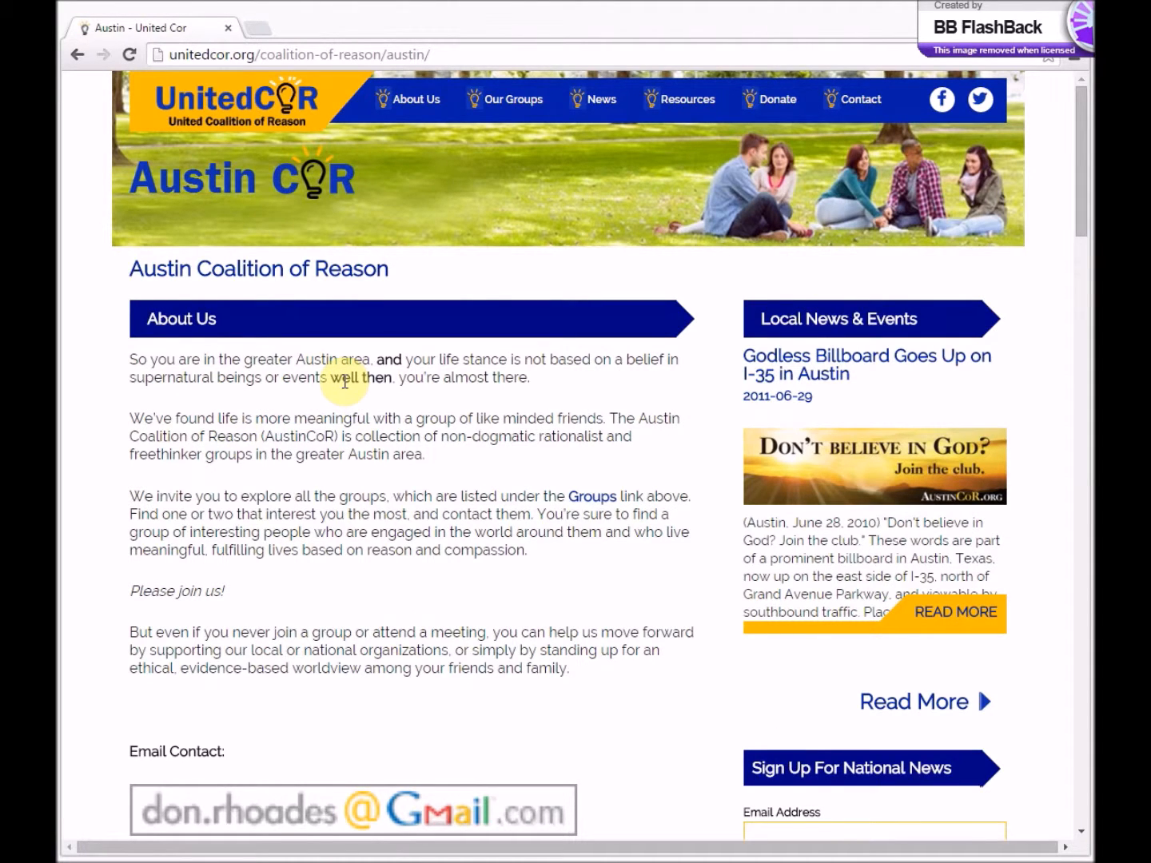
left_click_drag(1083, 189, 1085, 345)
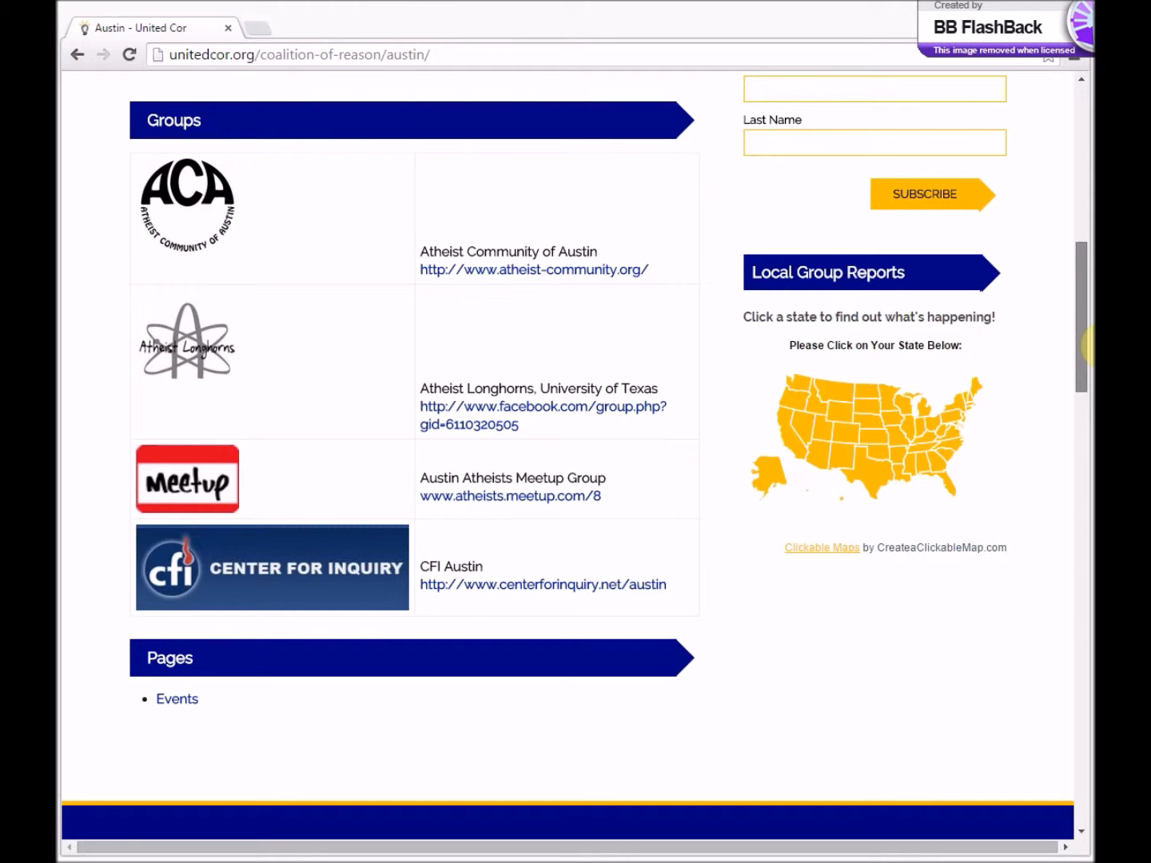
left_click_drag(1085, 345, 1078, 211)
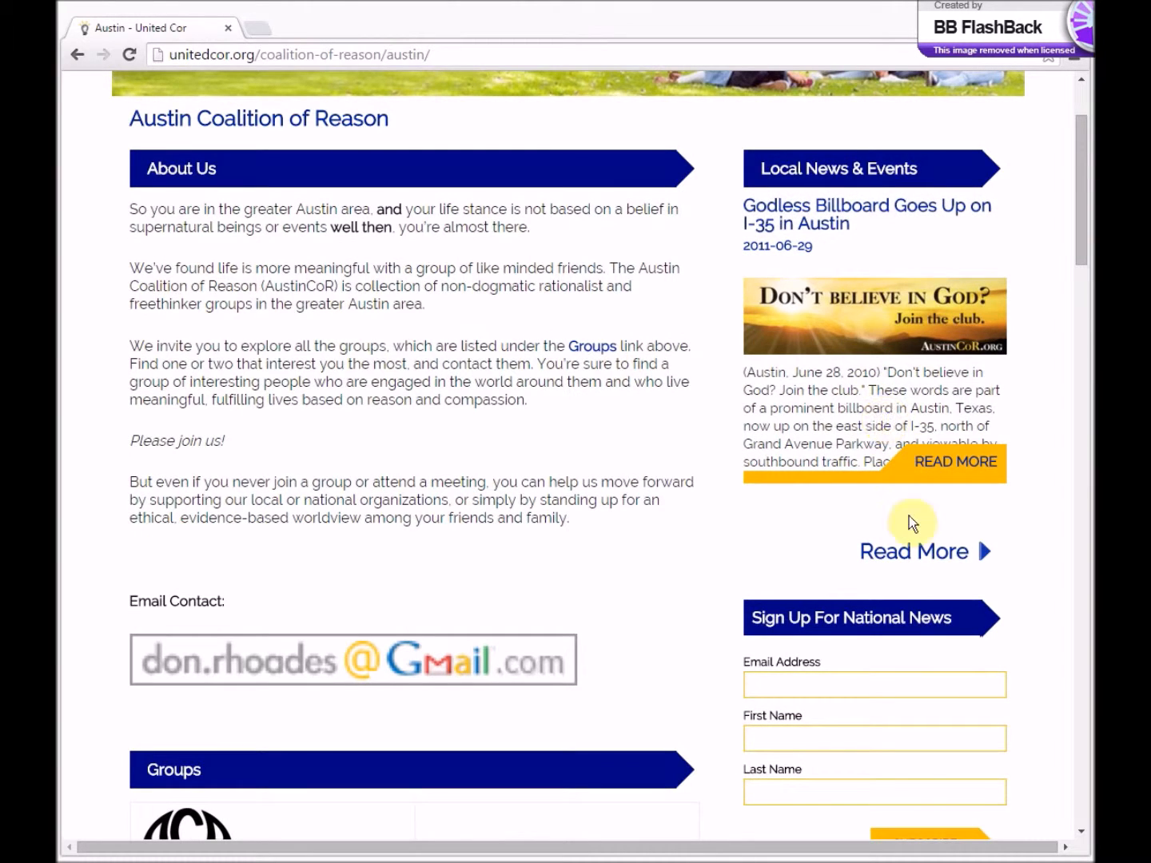
left_click(932, 558)
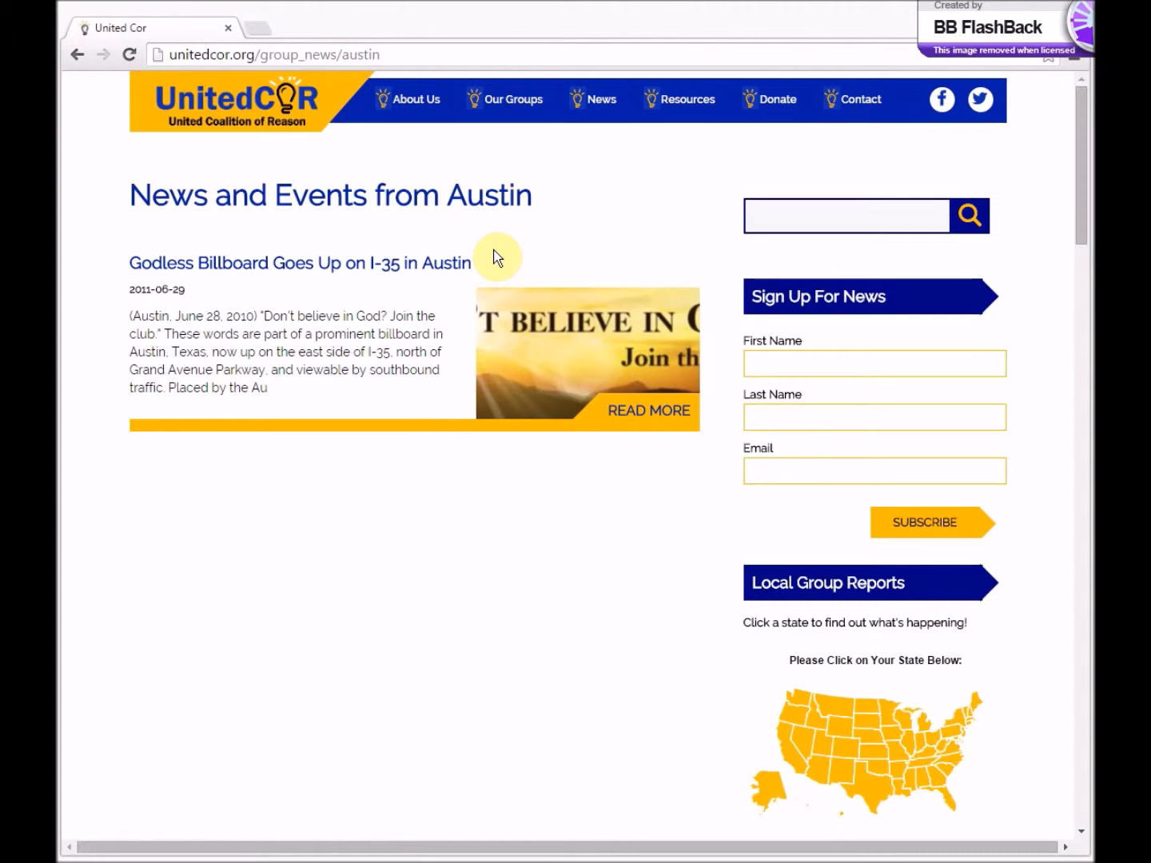
- Go to the site's login page at unitedcor.org/website
left_click(255, 56)
type("united")
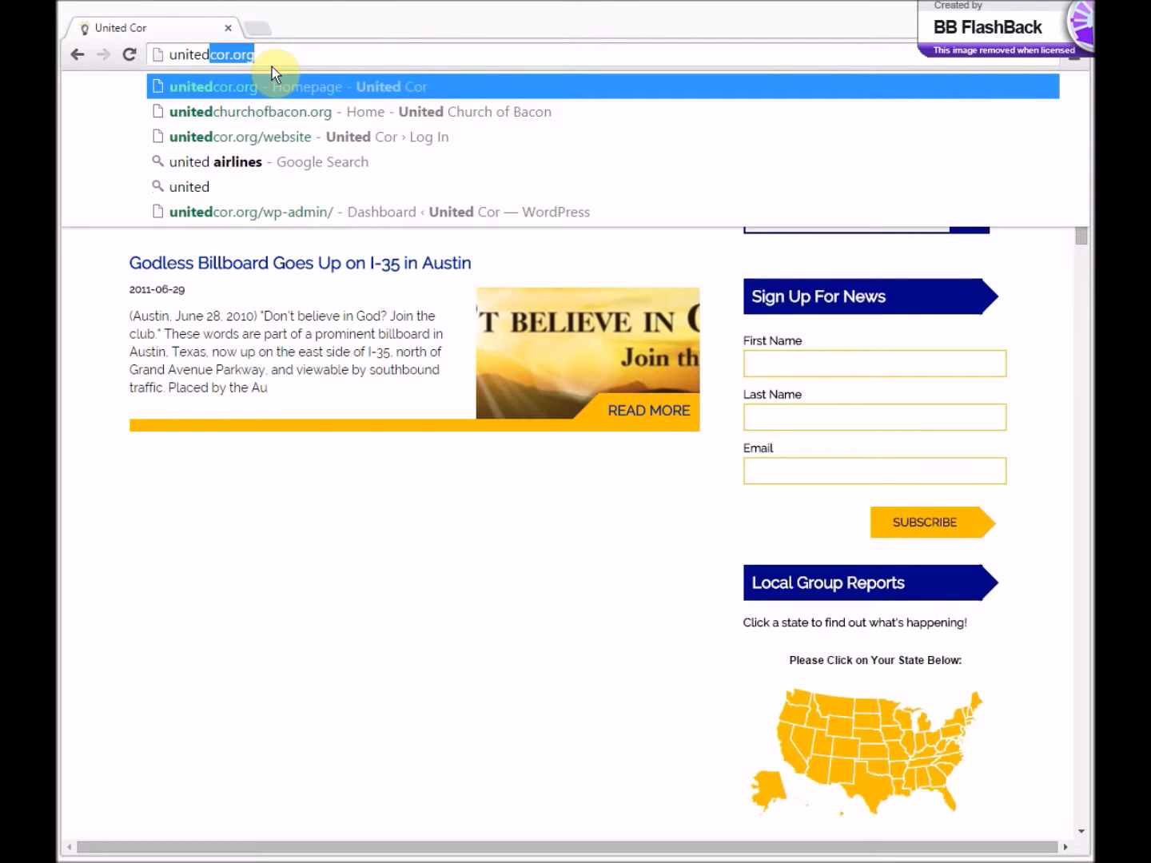
type("cor.org/website")
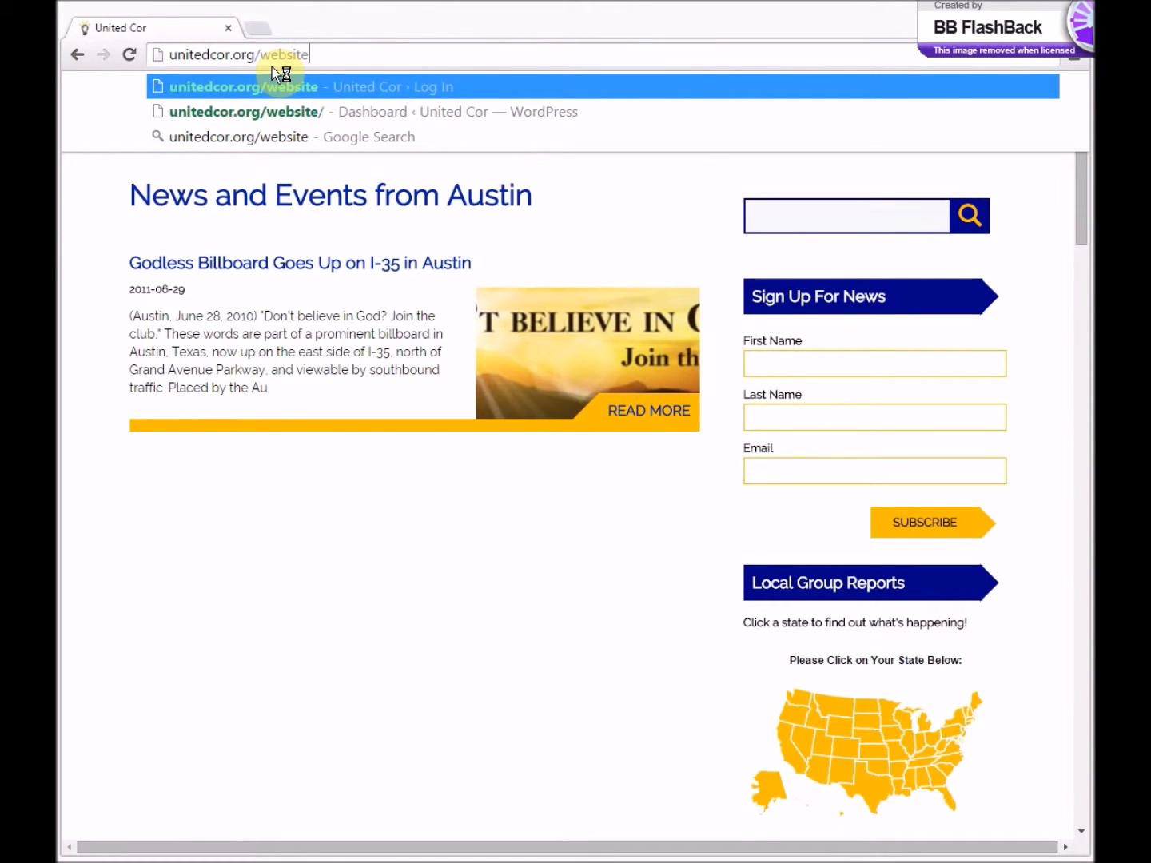
key("Return")
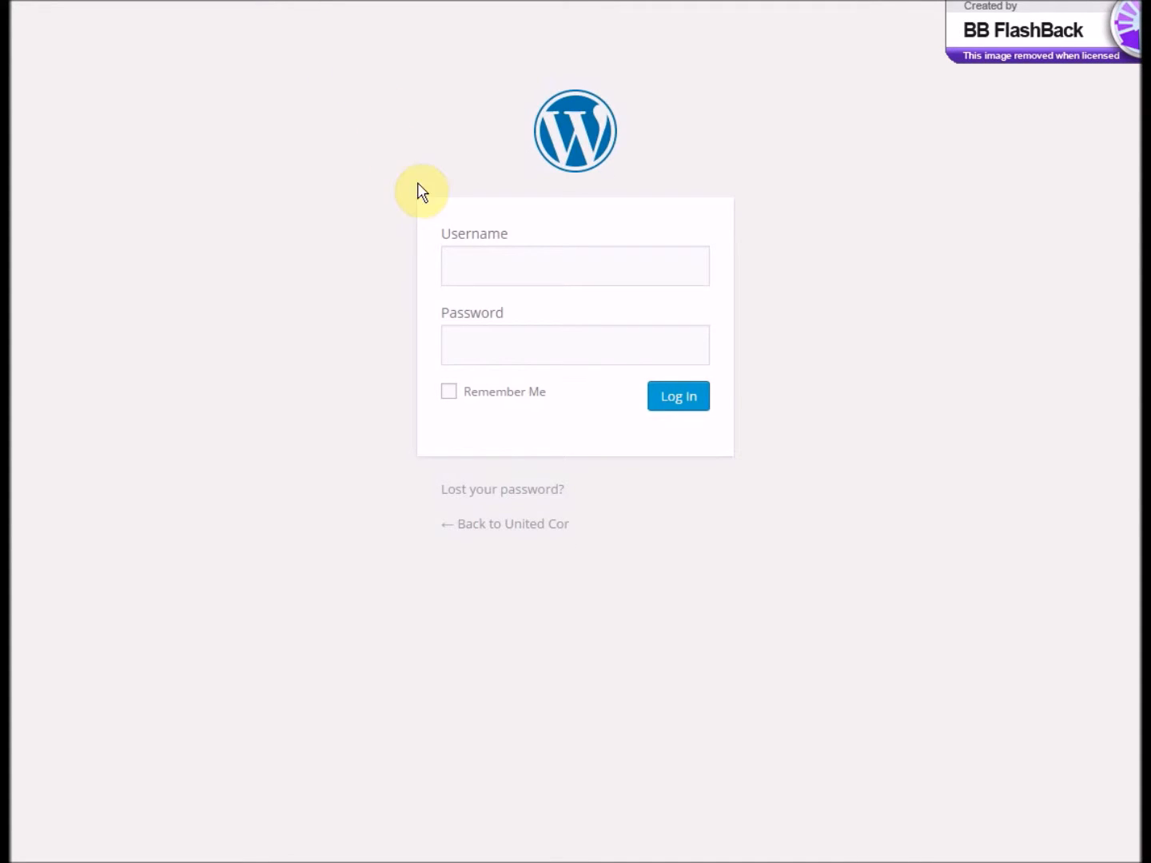
- Log in with the username austin-cor and the account password, using the Remember Me option
left_click(471, 257)
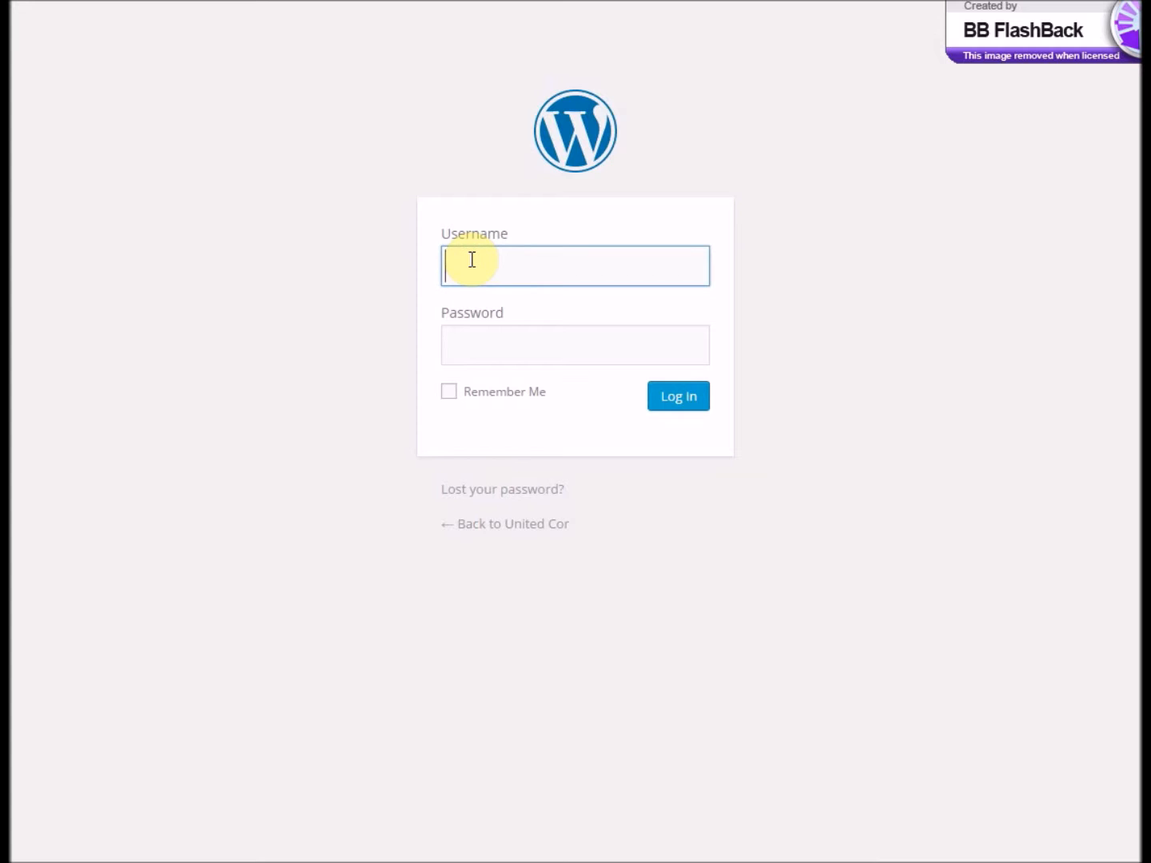
type("austin-cor")
key("Tab")
type("*****************")
left_click(450, 396)
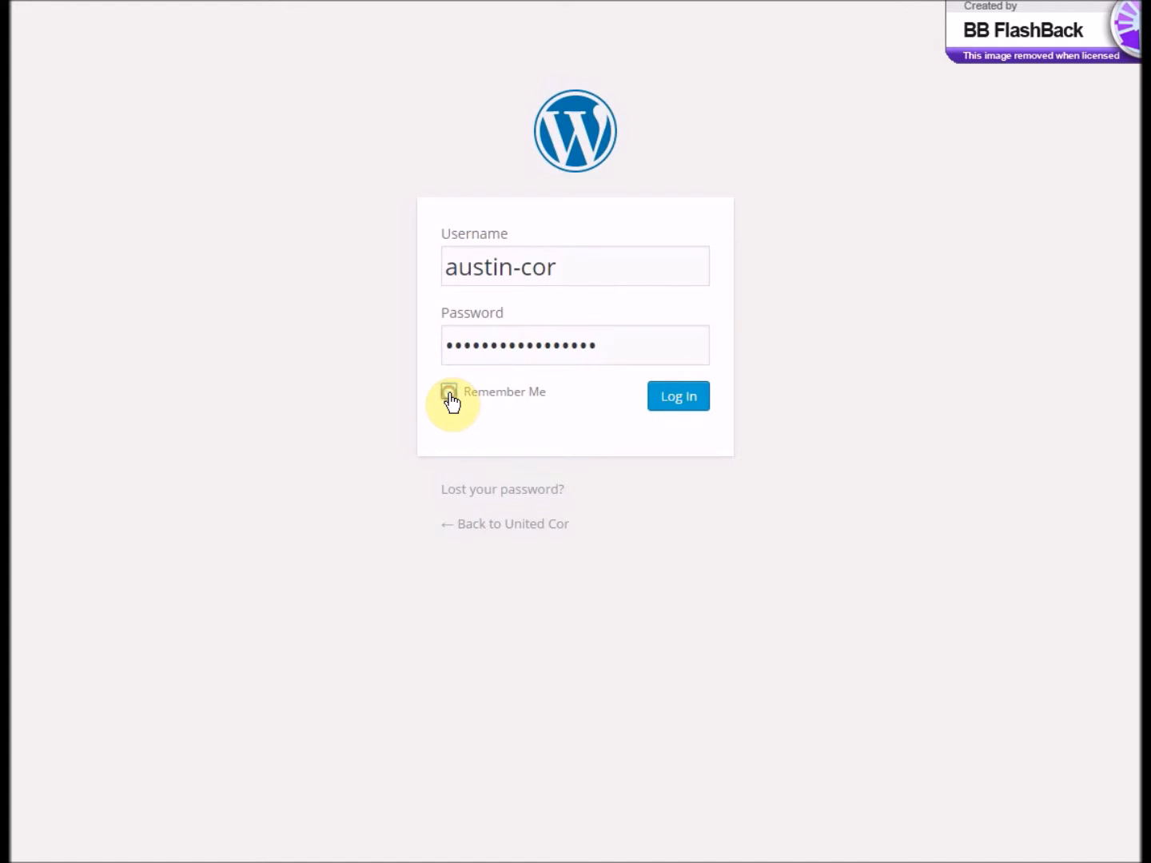
left_click(668, 407)
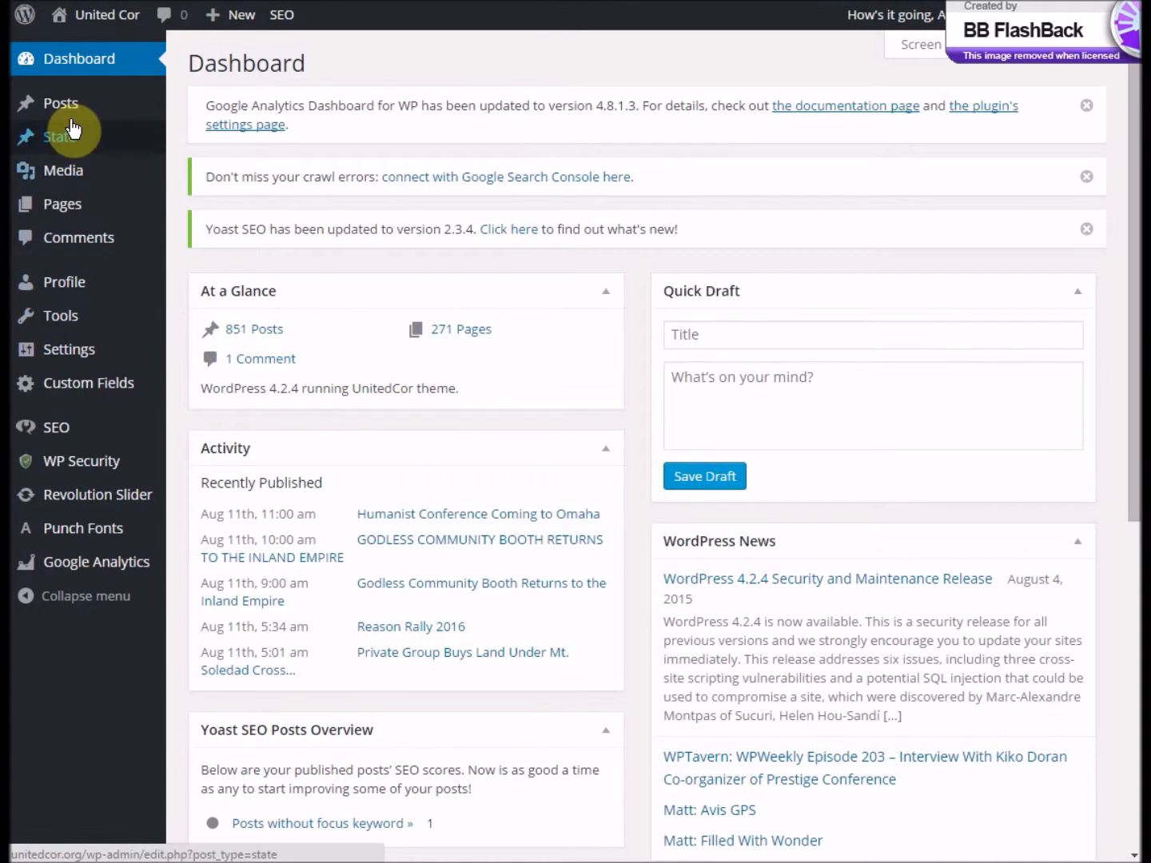
- Open the group's profile at the Local Group Information section containing the group description
mouse_move(63, 112)
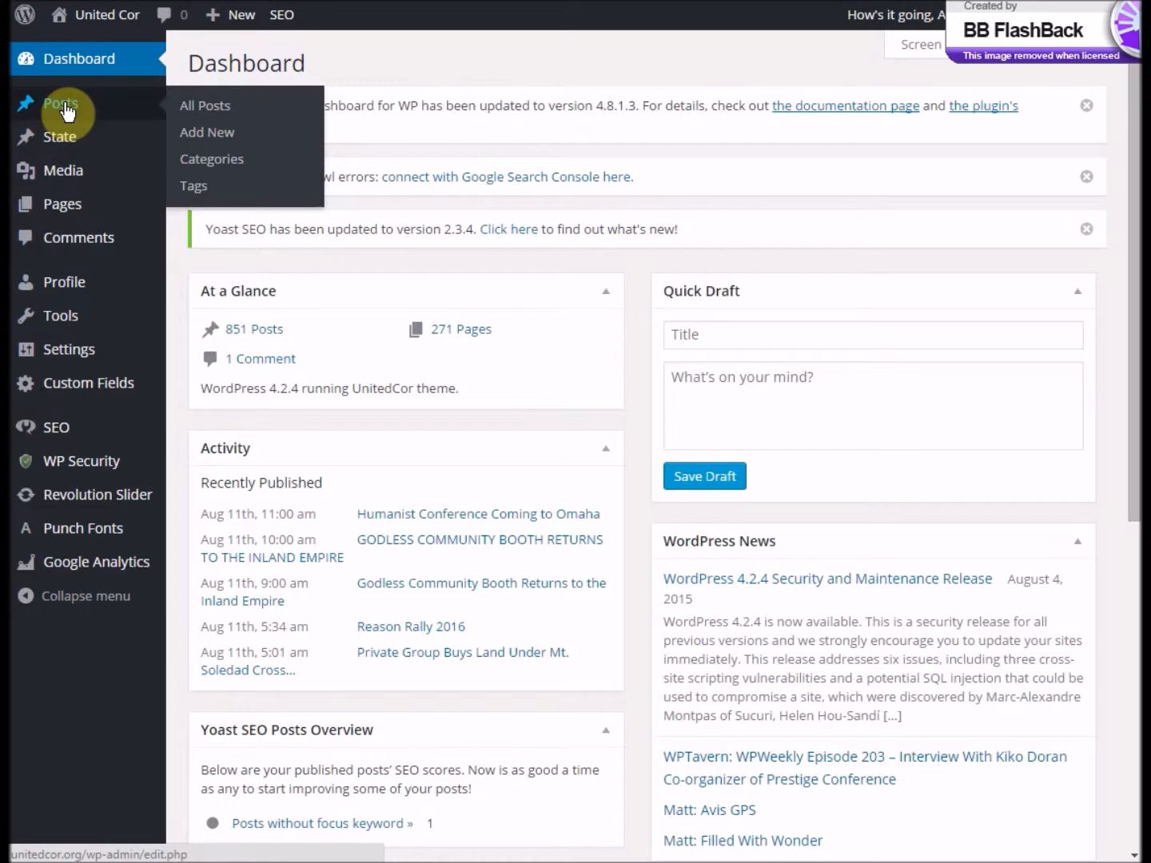
mouse_move(85, 207)
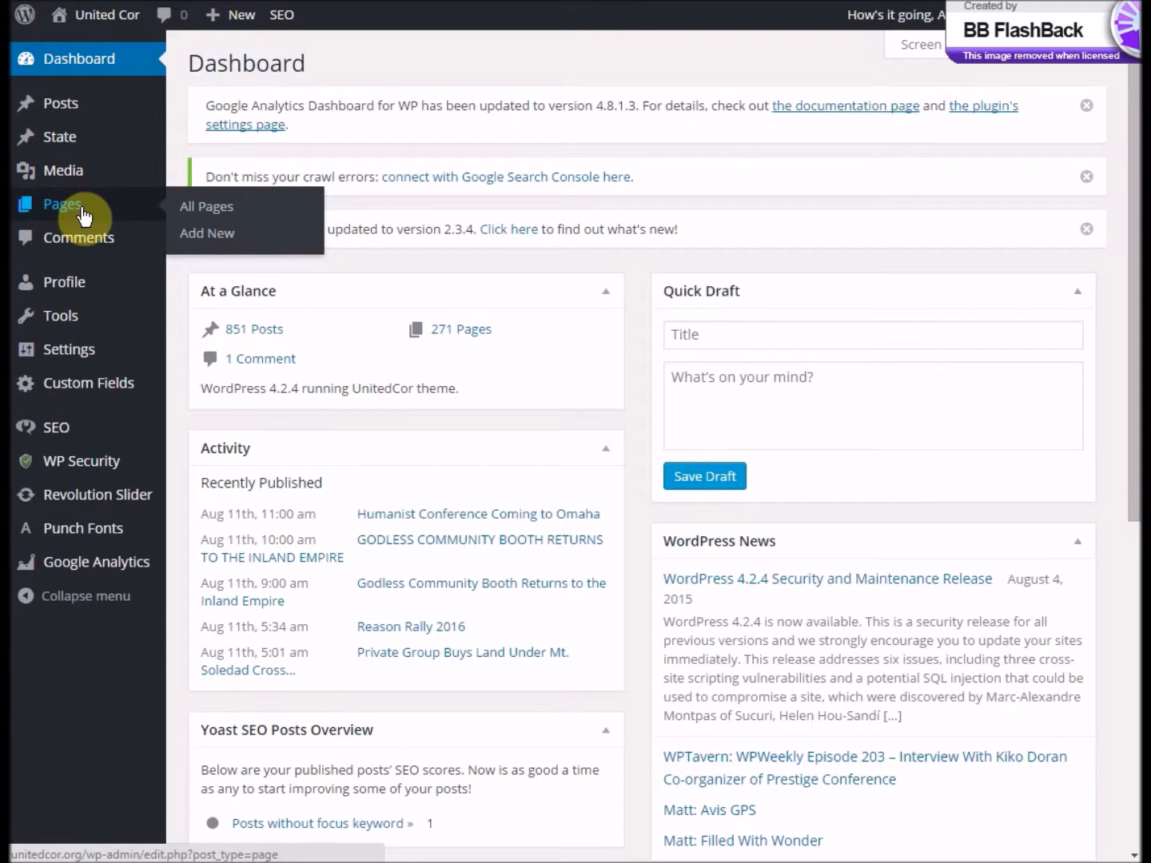
left_click(70, 282)
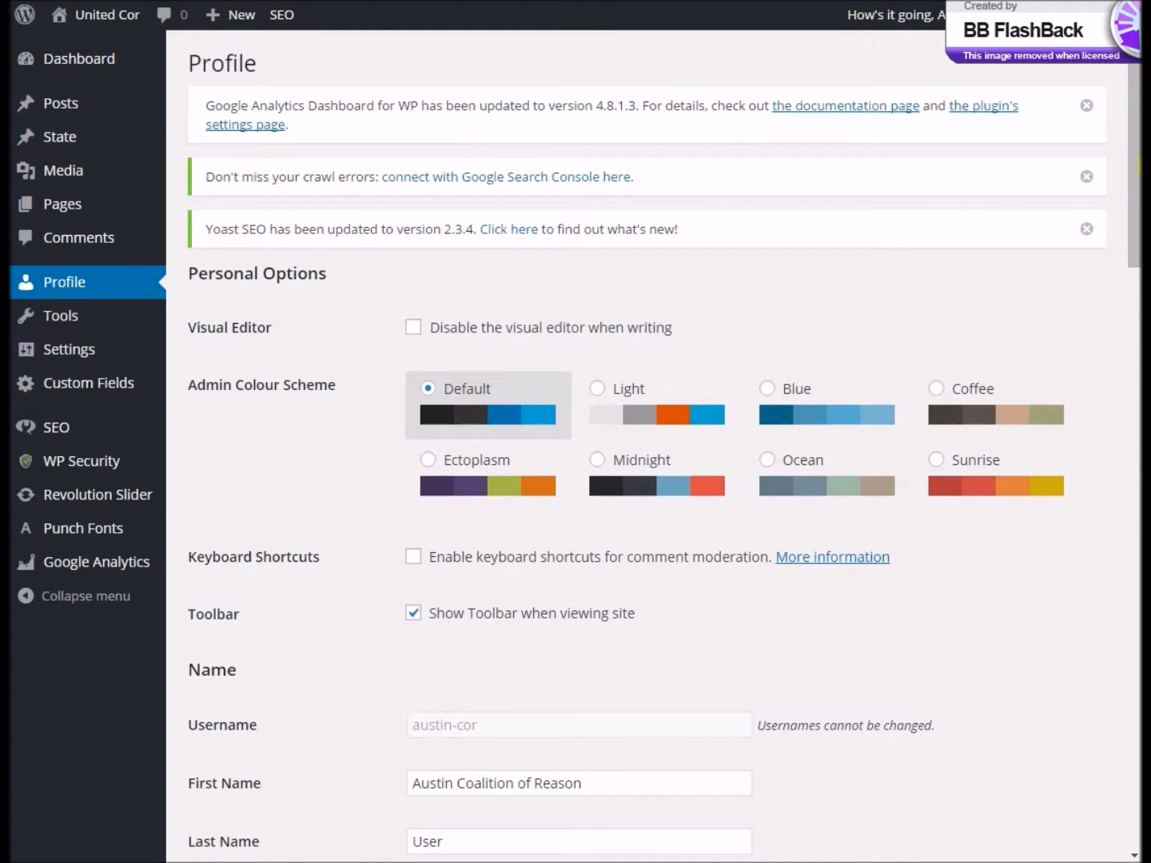
left_click_drag(1123, 147, 1135, 701)
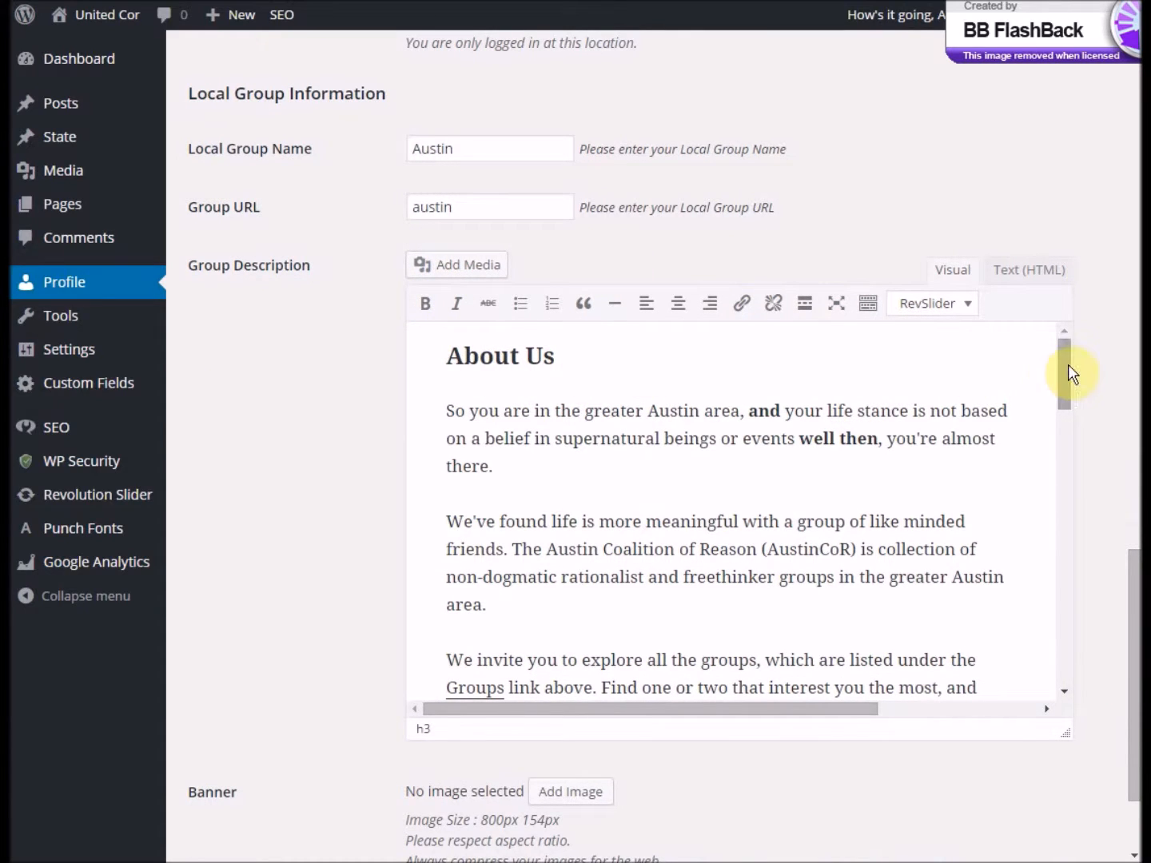
- Replace the opening word of the About Us paragraph with "If" and update the profile
mouse_move(1069, 364)
left_mouse_down()
mouse_move(1058, 427)
mouse_move(1076, 578)
mouse_move(1090, 489)
mouse_move(1058, 350)
left_mouse_up()
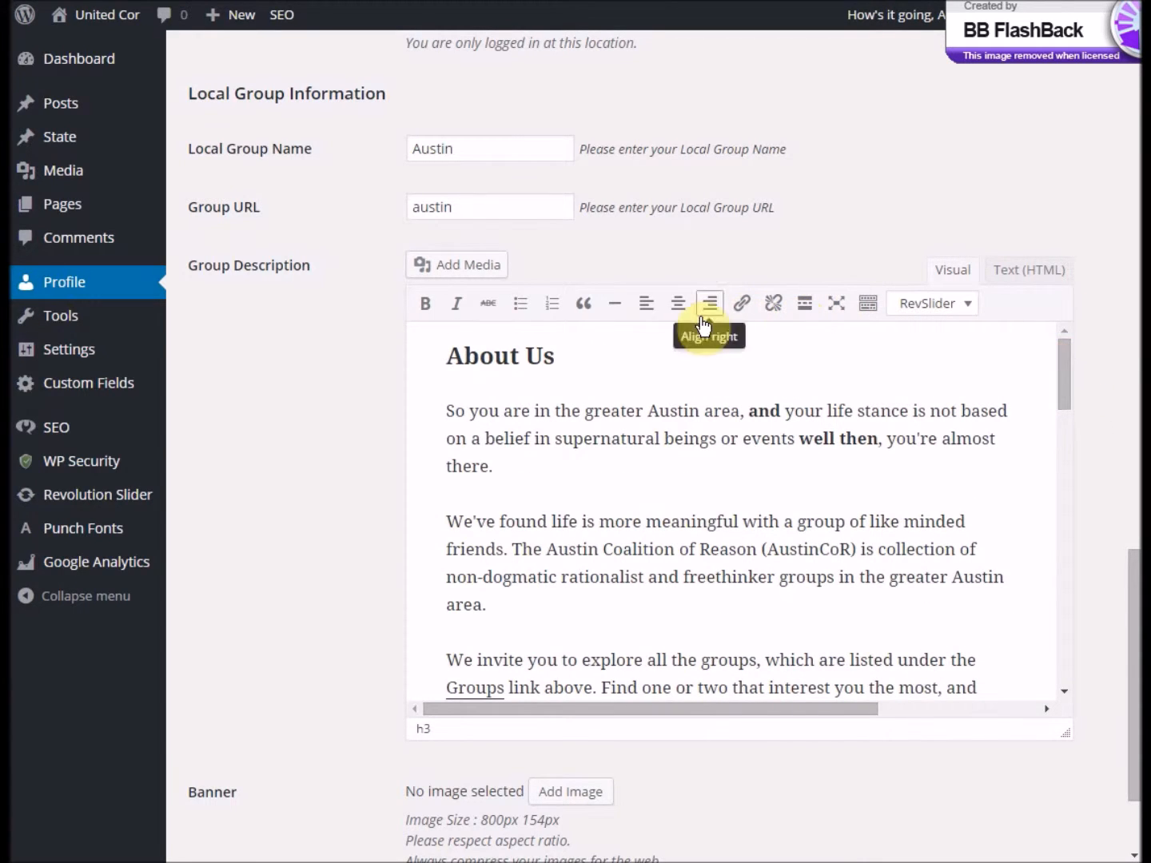
double_click(454, 411)
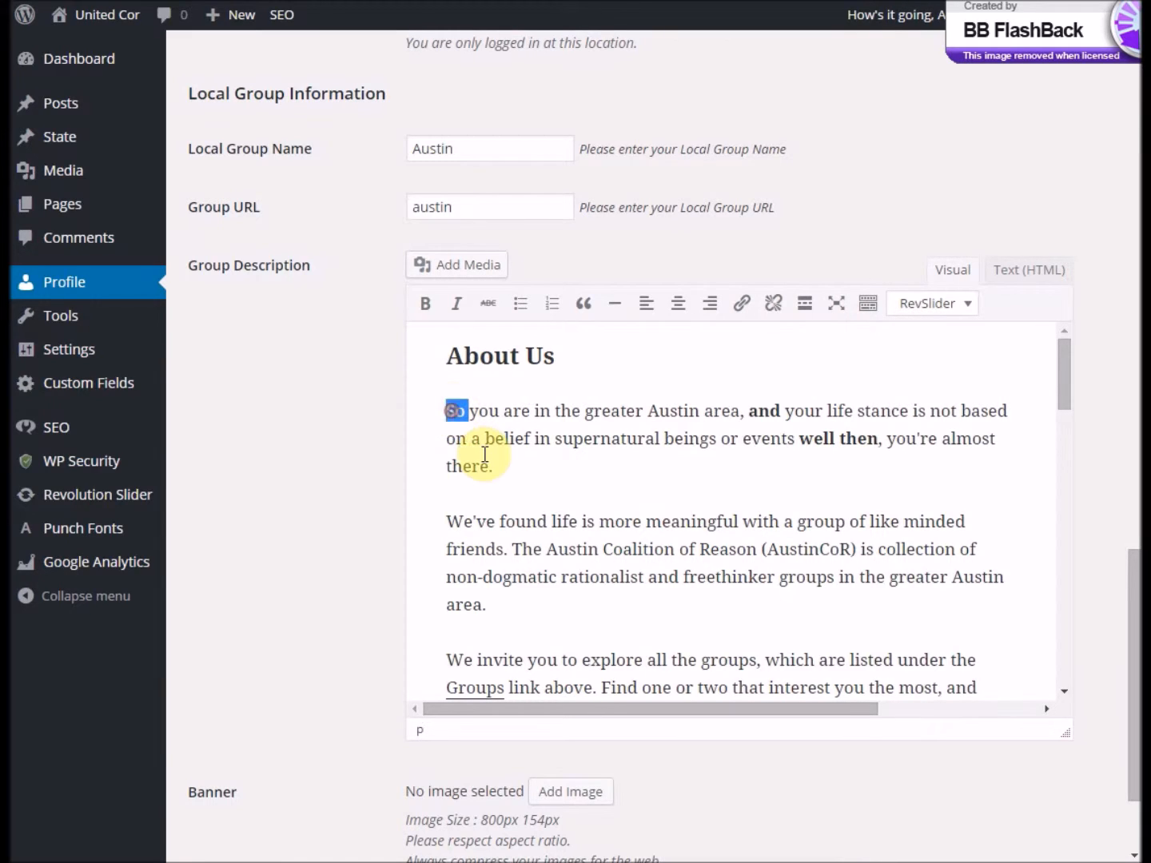
type("If")
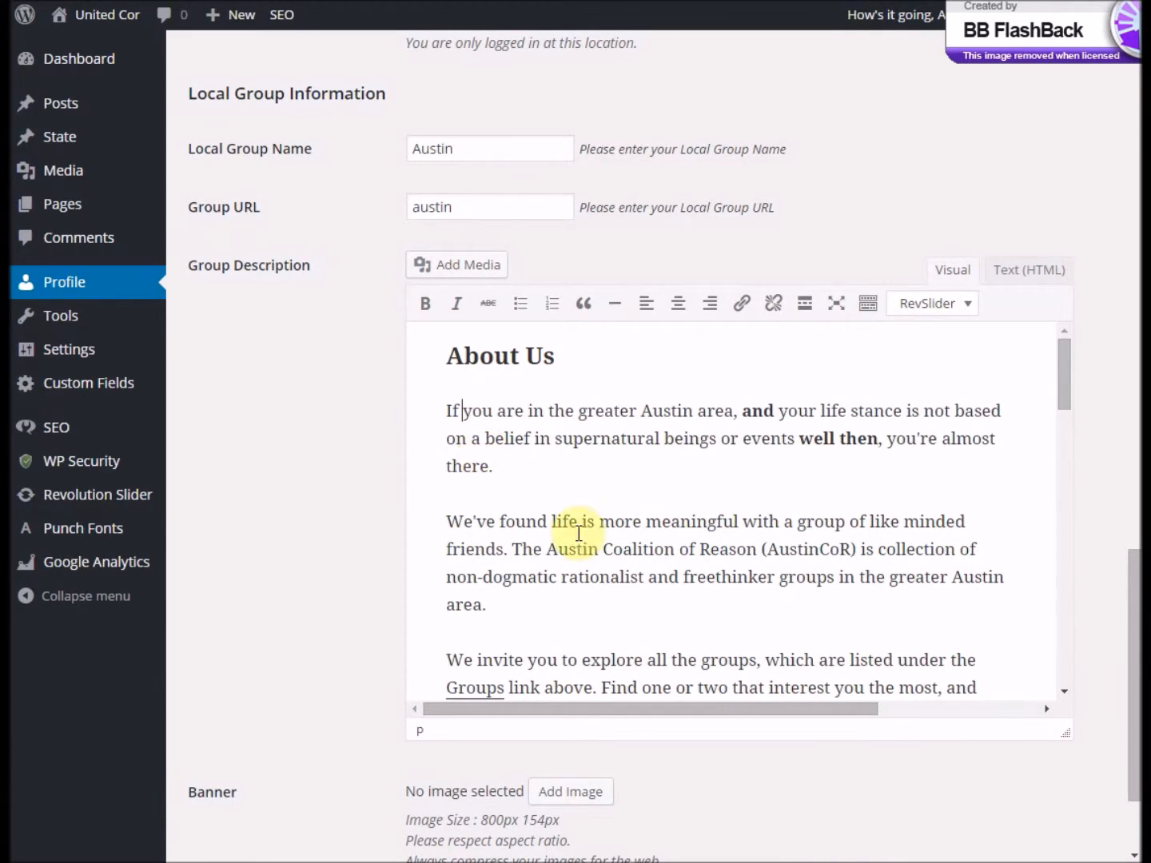
left_click_drag(1128, 566, 1129, 622)
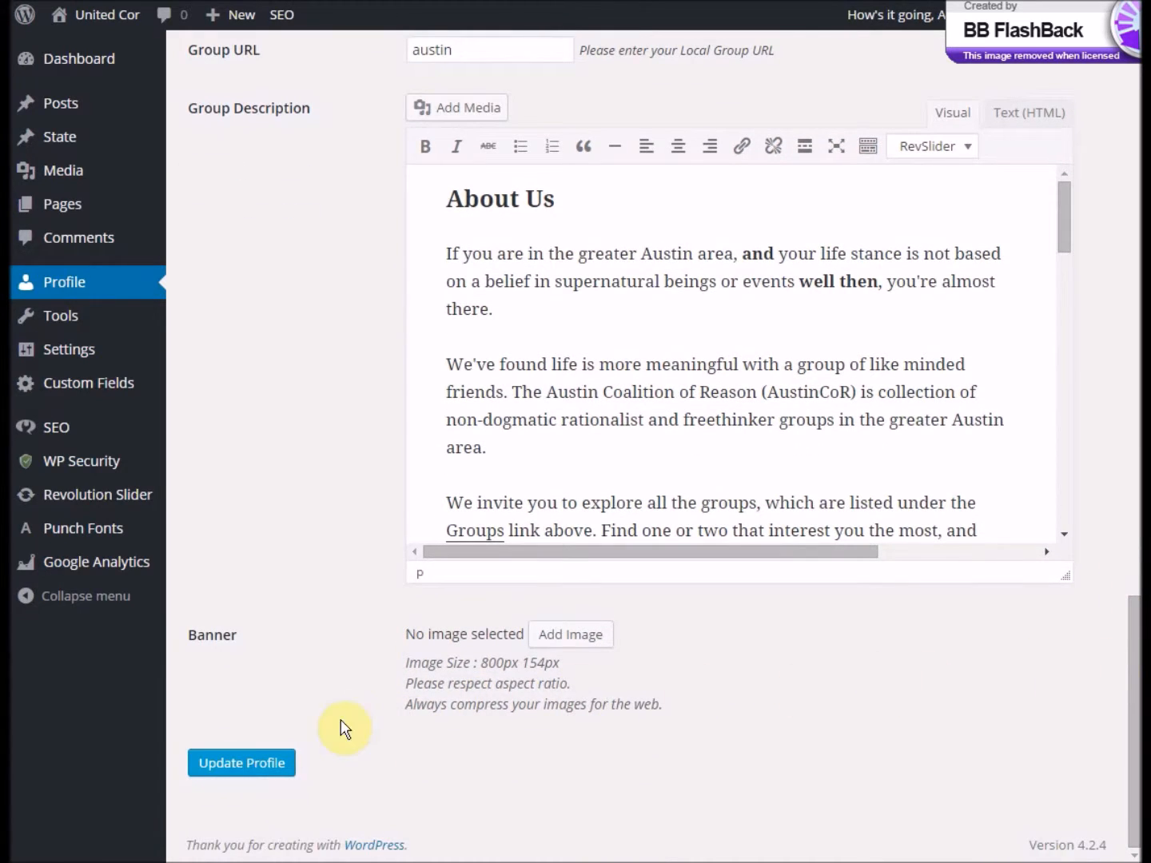
left_click(267, 773)
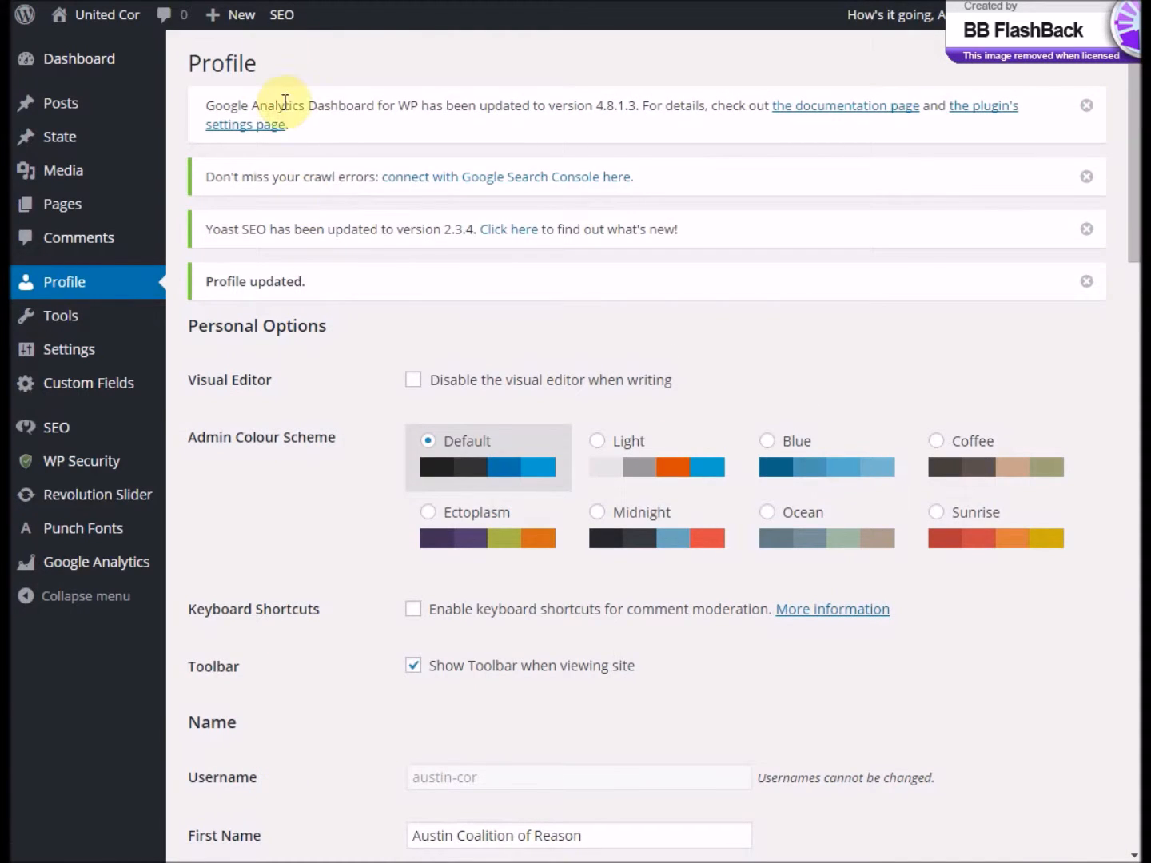
- Load the public Austin group page in a new browser tab and check the About Us text
key("ctrl+t")
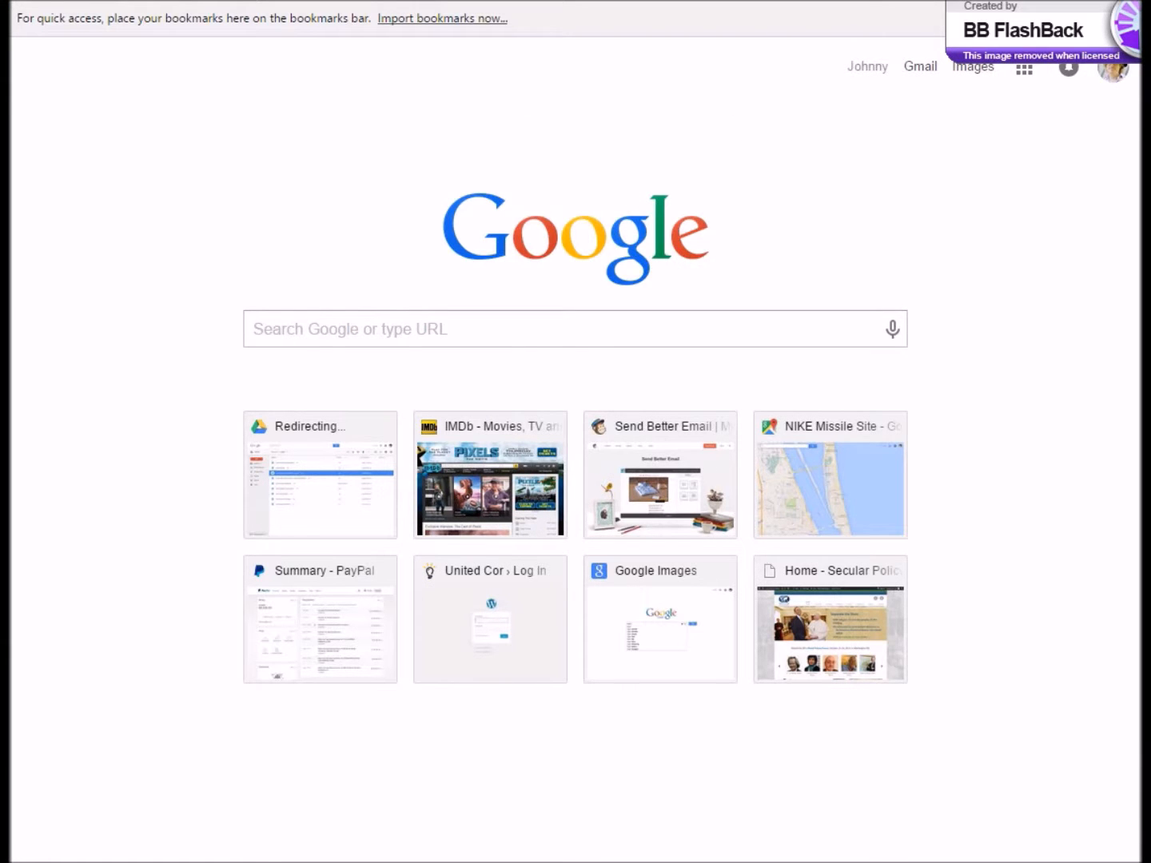
type("http://unitedcor.org/coalition-of-reason/austin/")
key("Return")
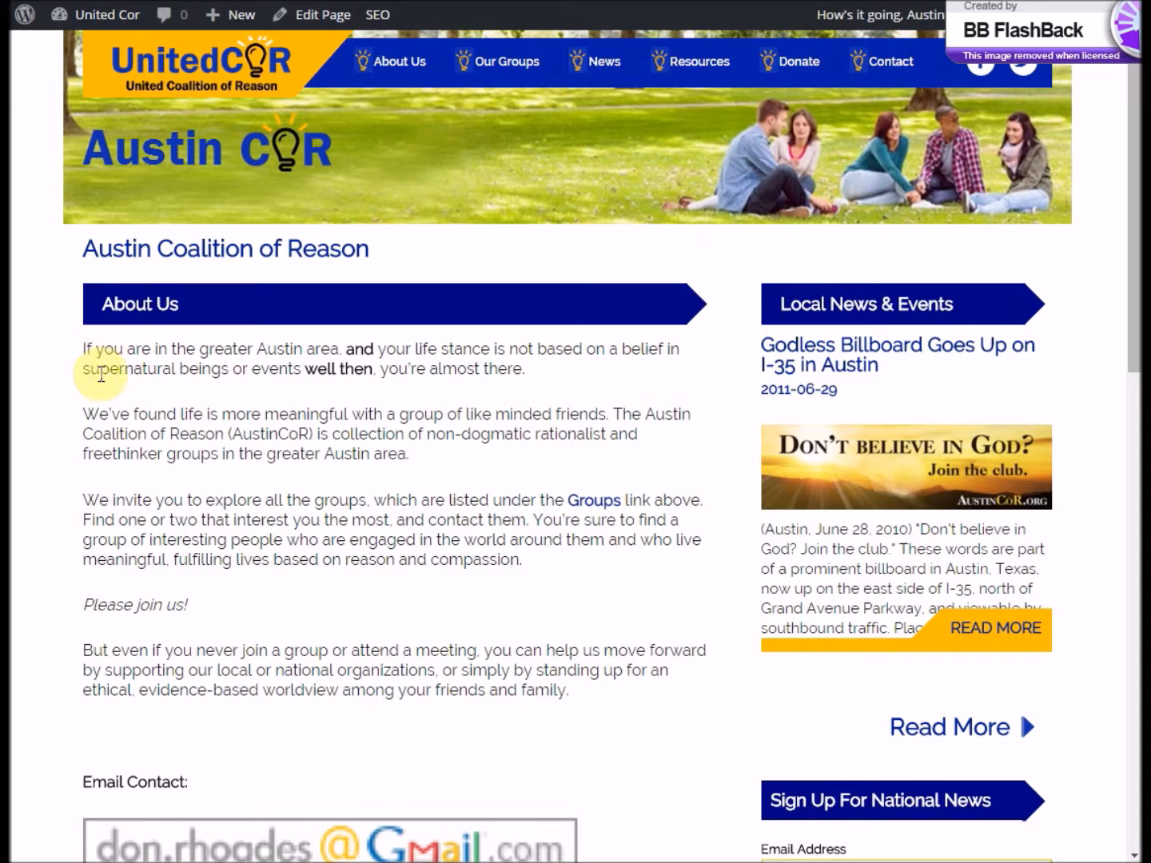
scroll(382, 575, "down", 1)
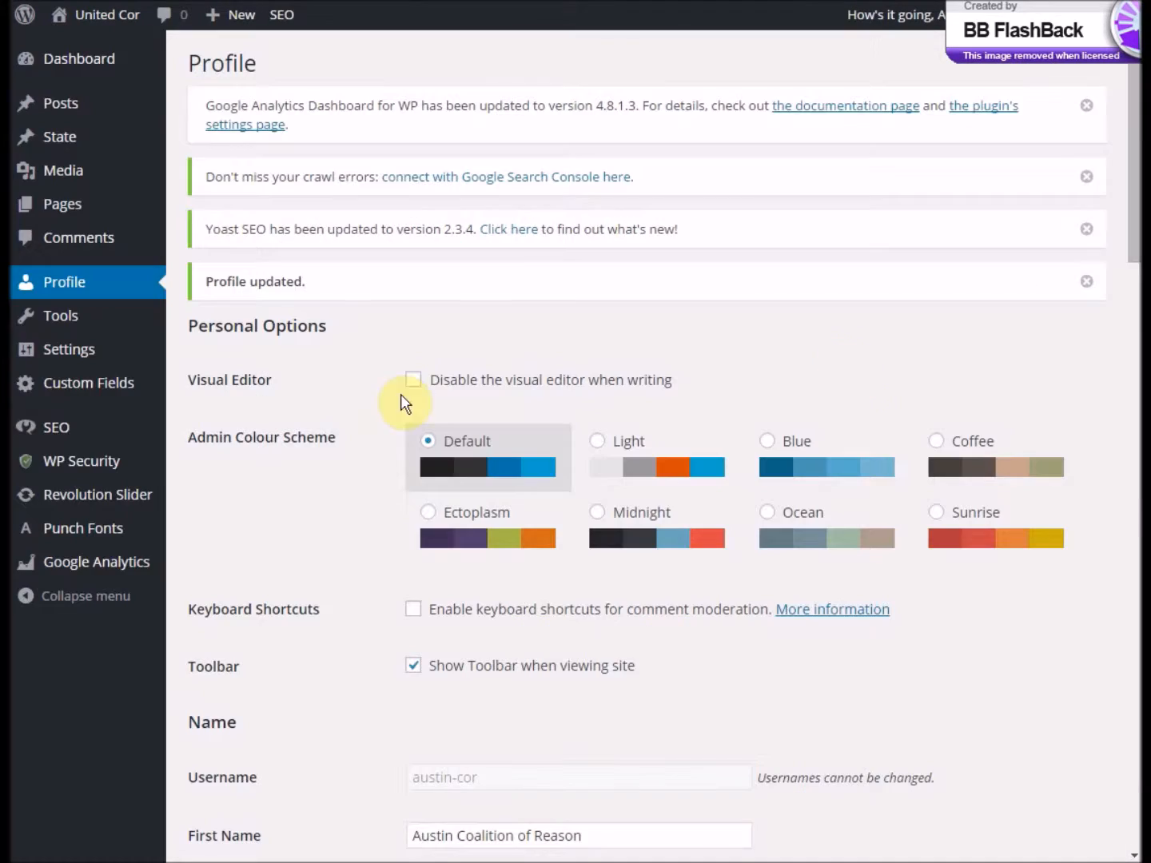
- Examine the About Us h3 heading tags in the HTML source of the profile's group description, and return to the visual view
left_click_drag(1126, 114, 1123, 670)
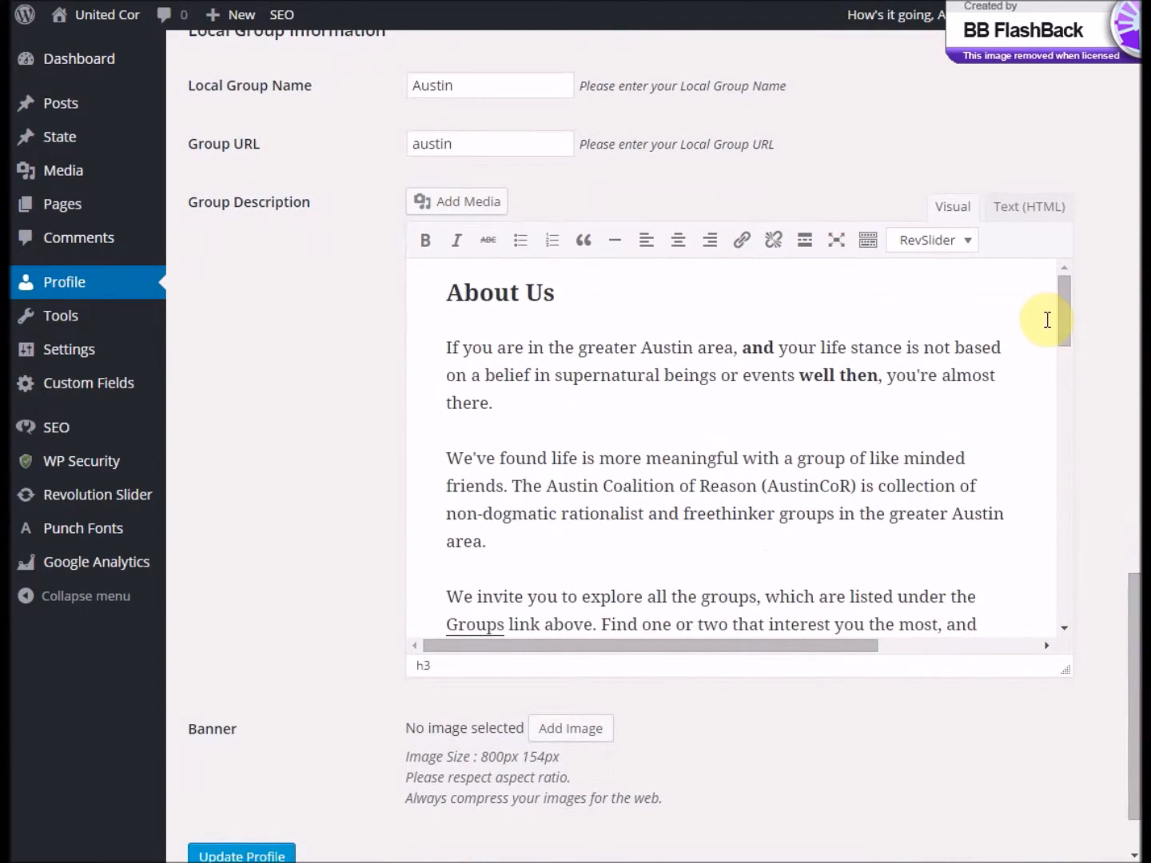
left_click_drag(1067, 320, 1089, 423)
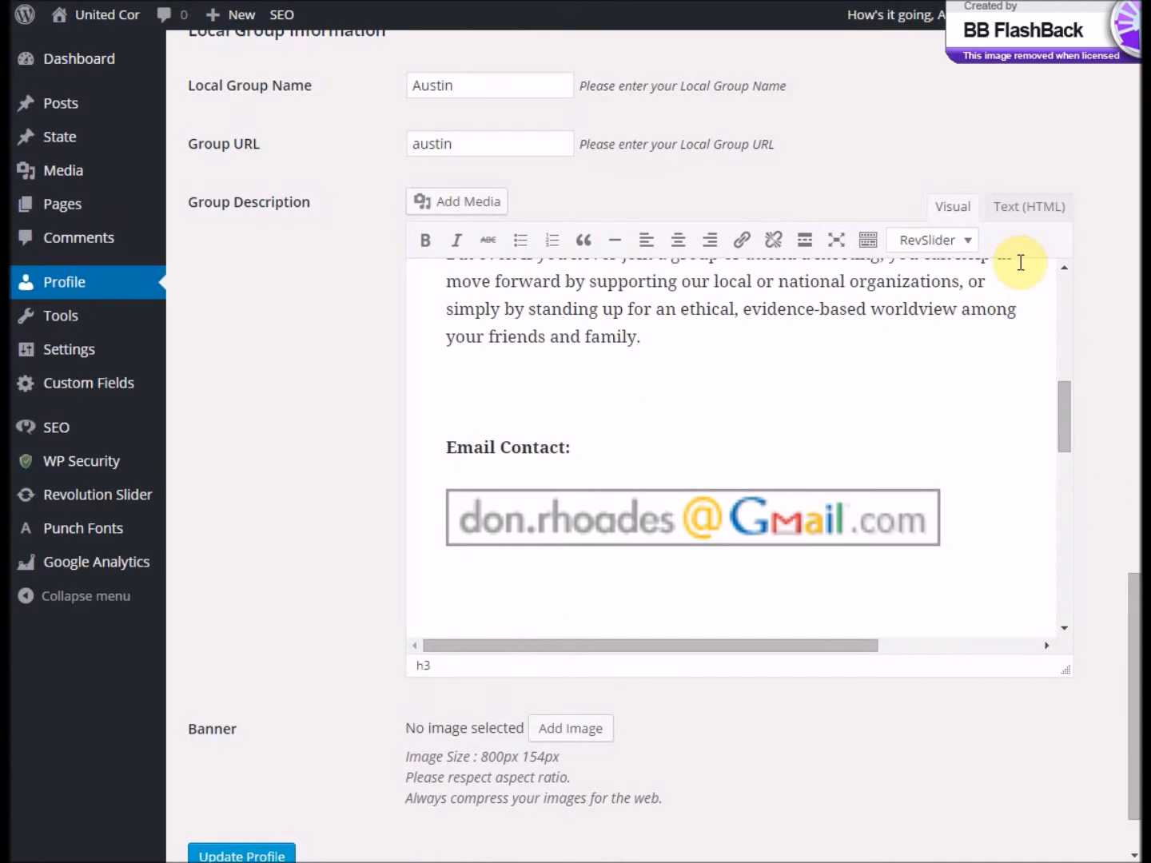
left_click(1014, 210)
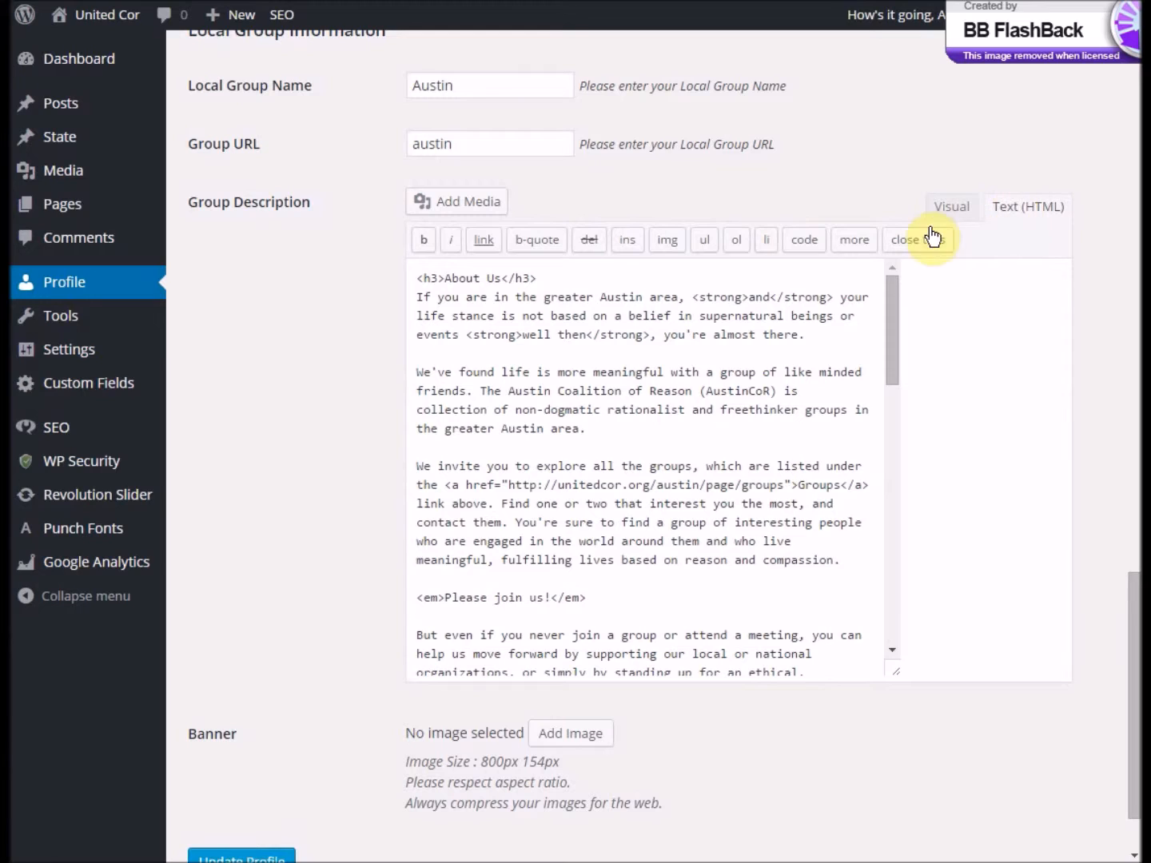
left_click(411, 296)
left_click_drag(430, 296, 459, 292)
left_click(500, 273)
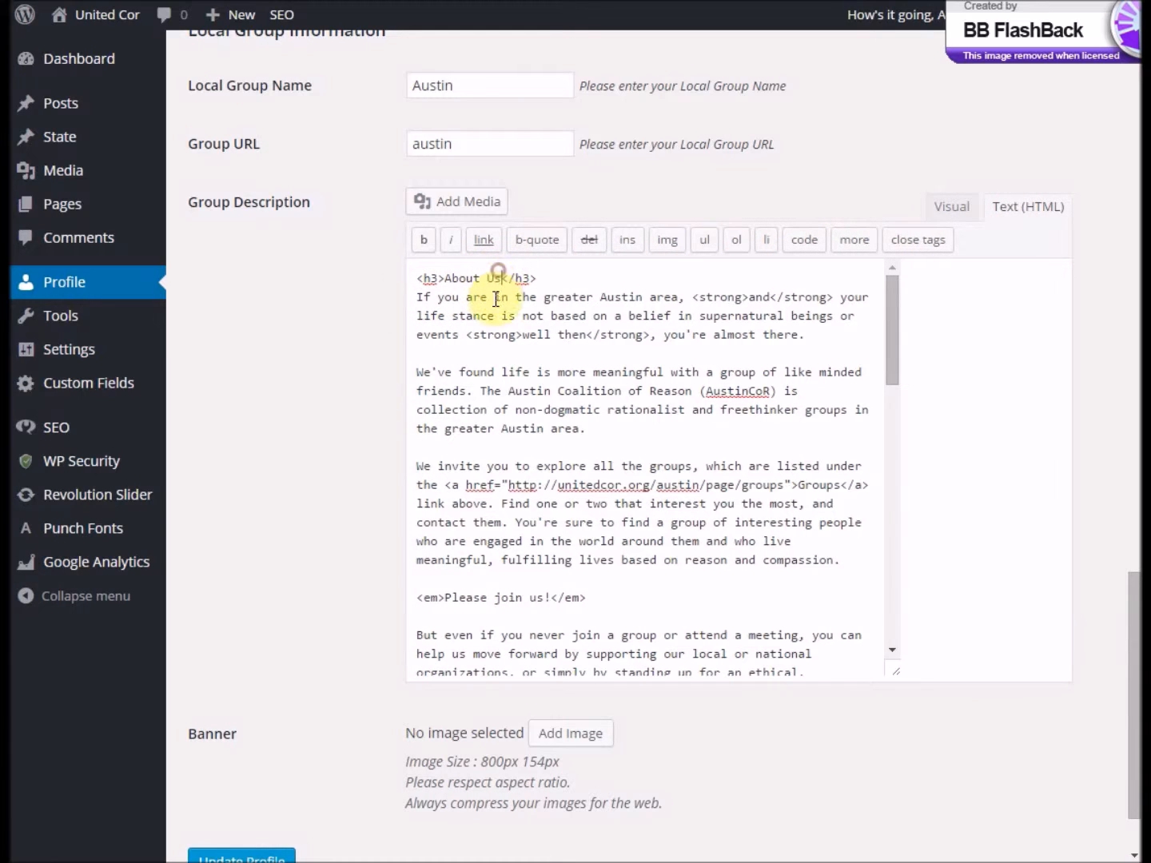
left_click_drag(539, 279, 415, 280)
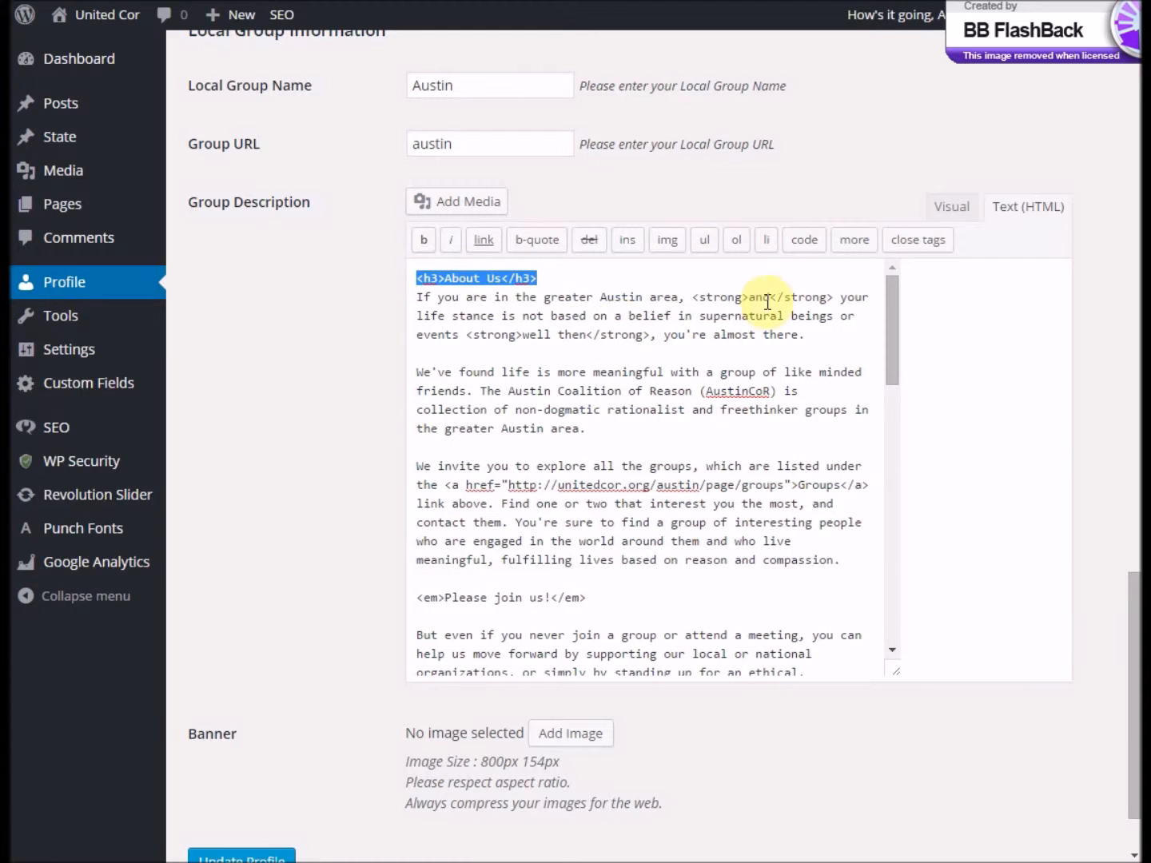
left_click(950, 211)
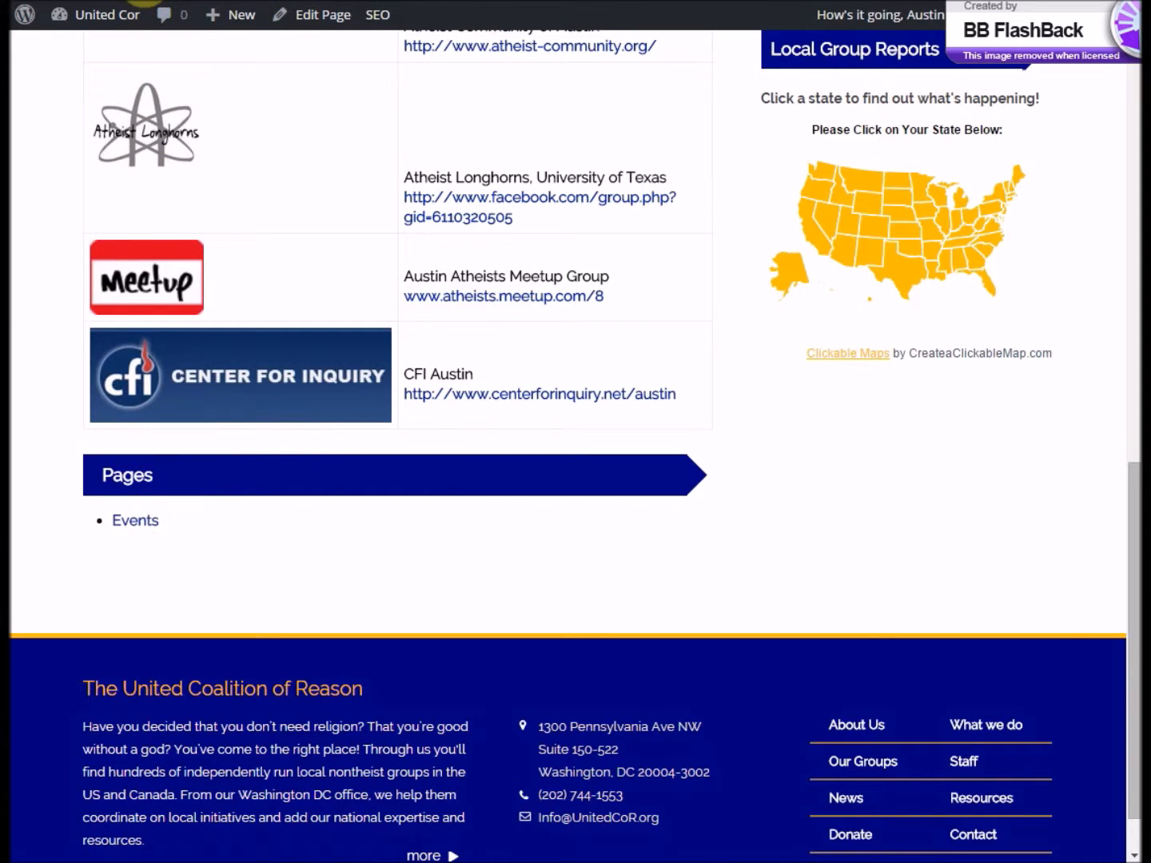
- Add the bullet "Like Me on Facebook!" below Events in the Pages list of the group description
key("ctrl+Tab")
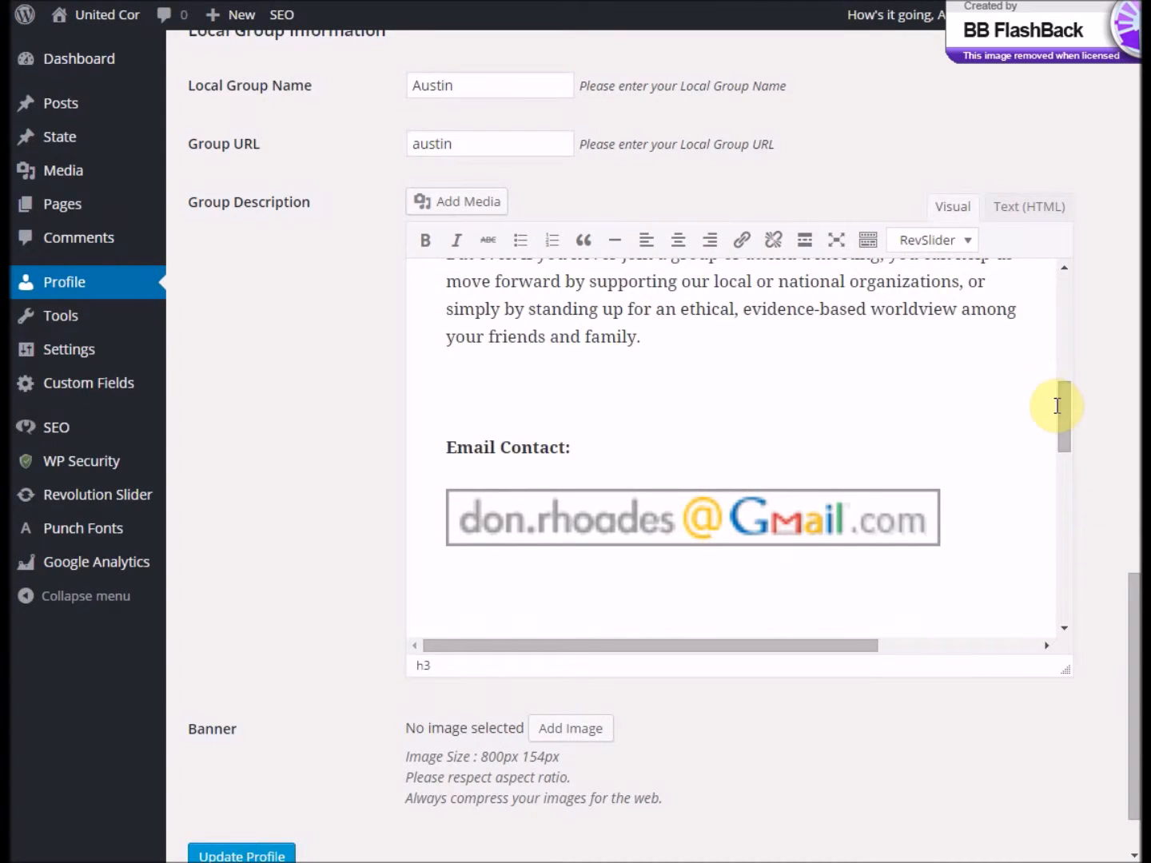
left_click_drag(1062, 403, 1116, 615)
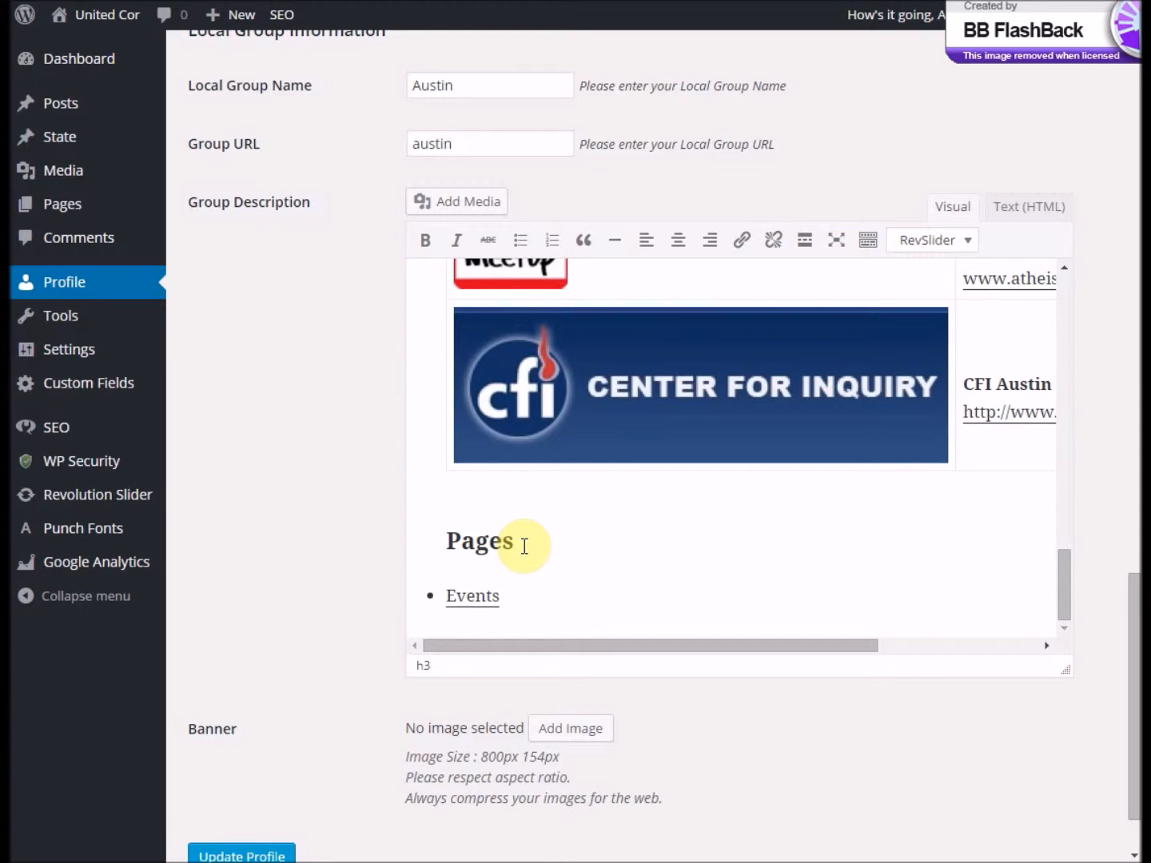
key("Down")
key("Return")
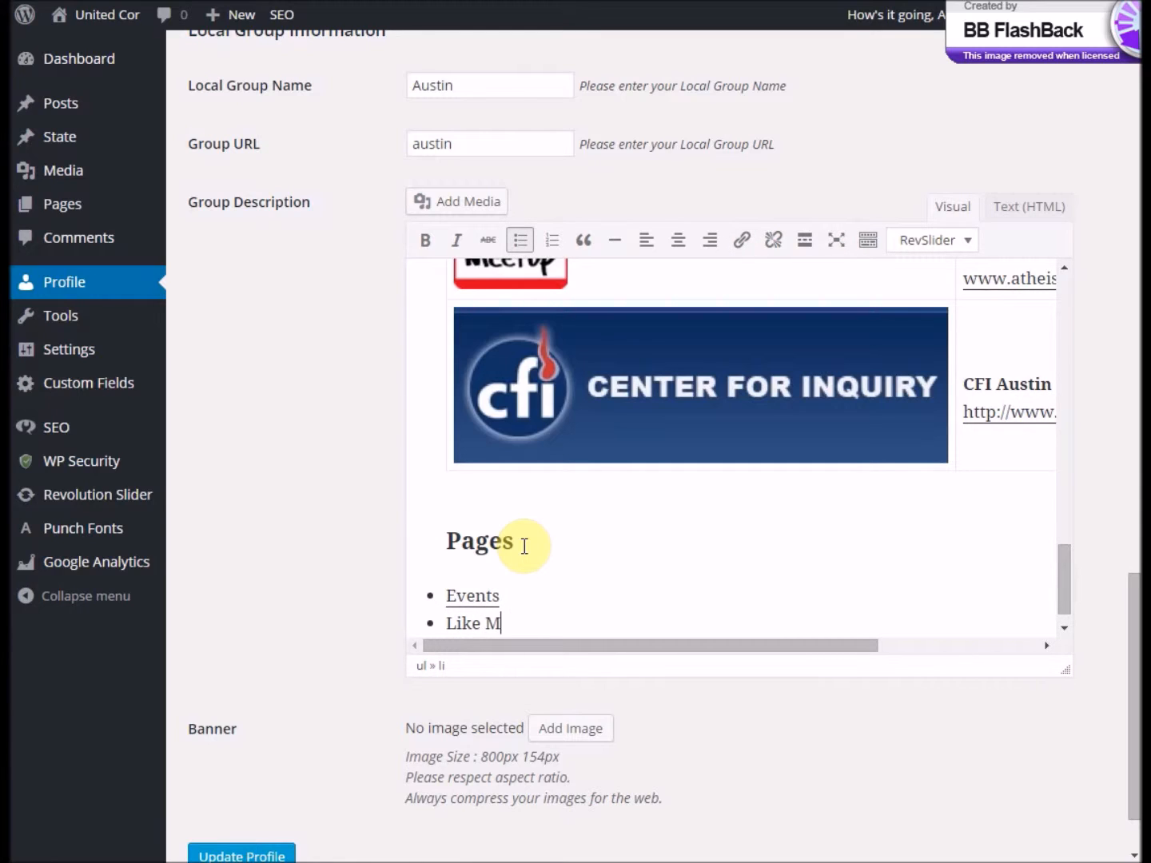
type("Like Me on Facsebook!")
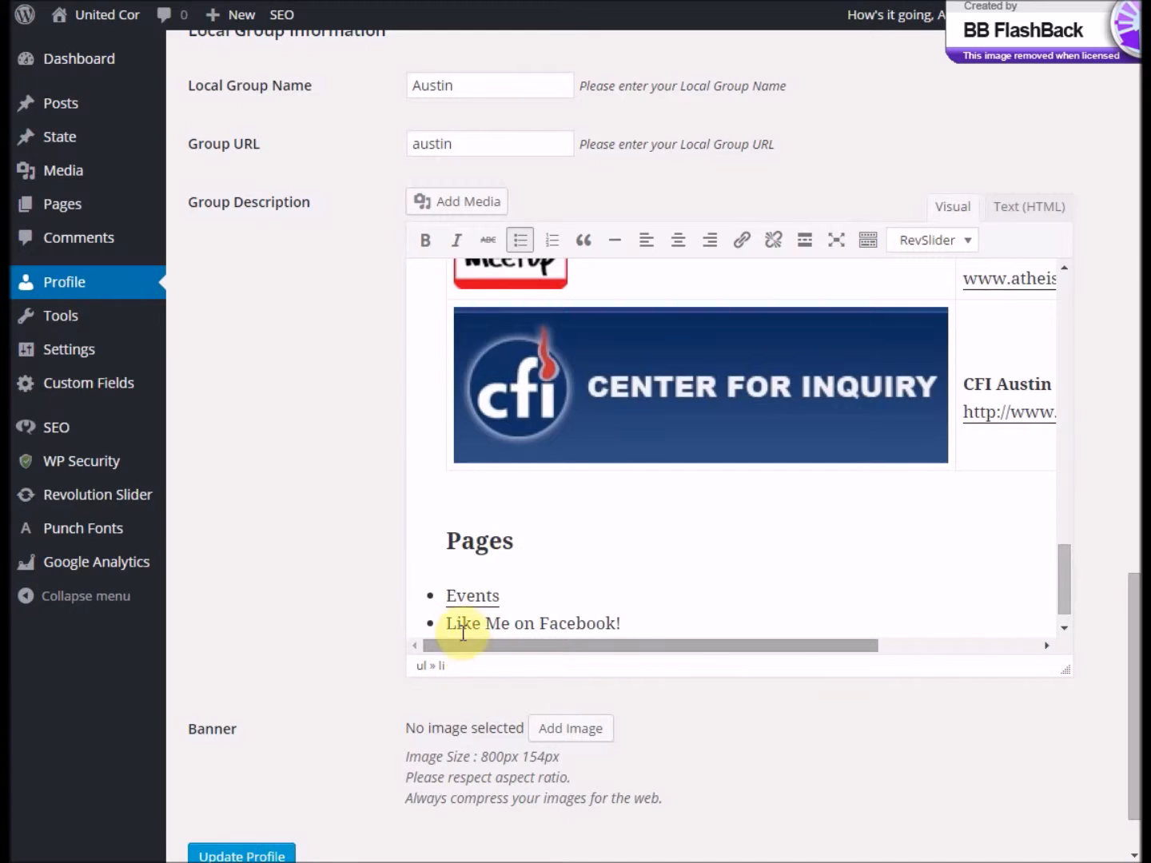
left_click_drag(450, 622, 623, 632)
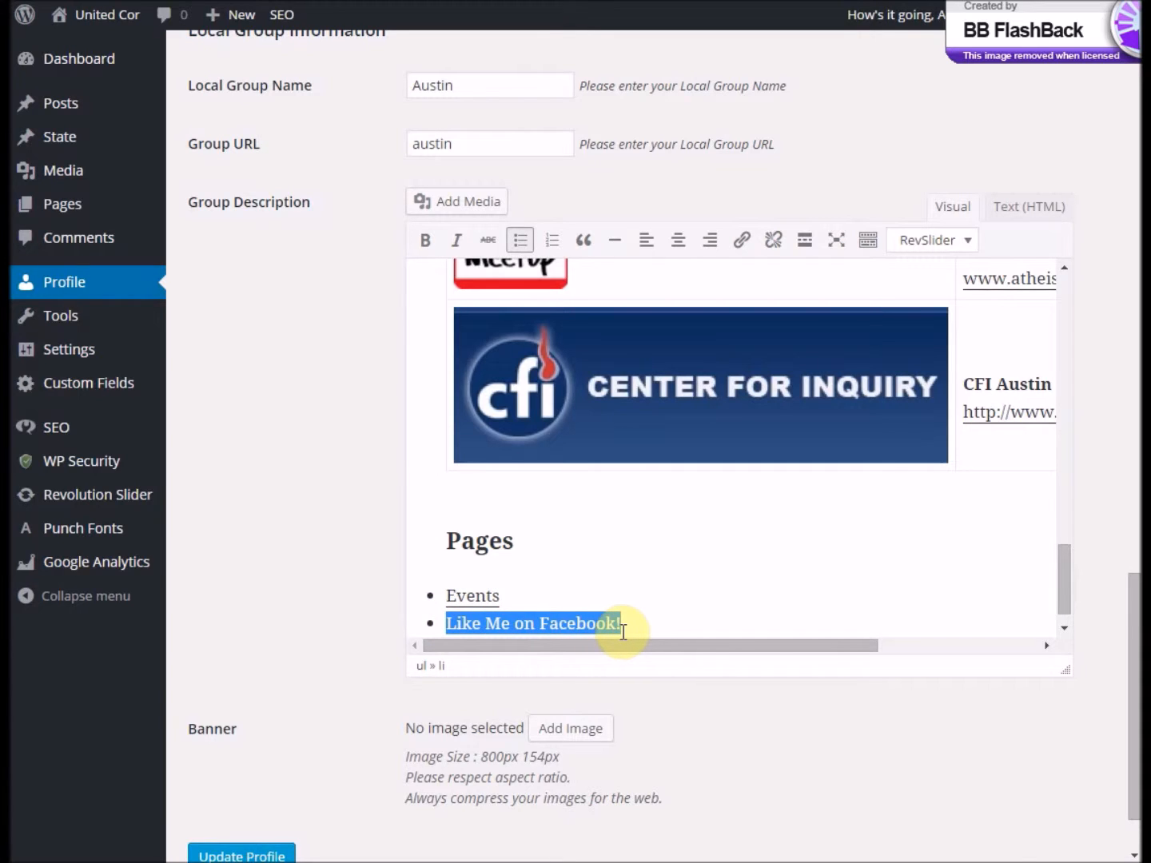
left_click(748, 240)
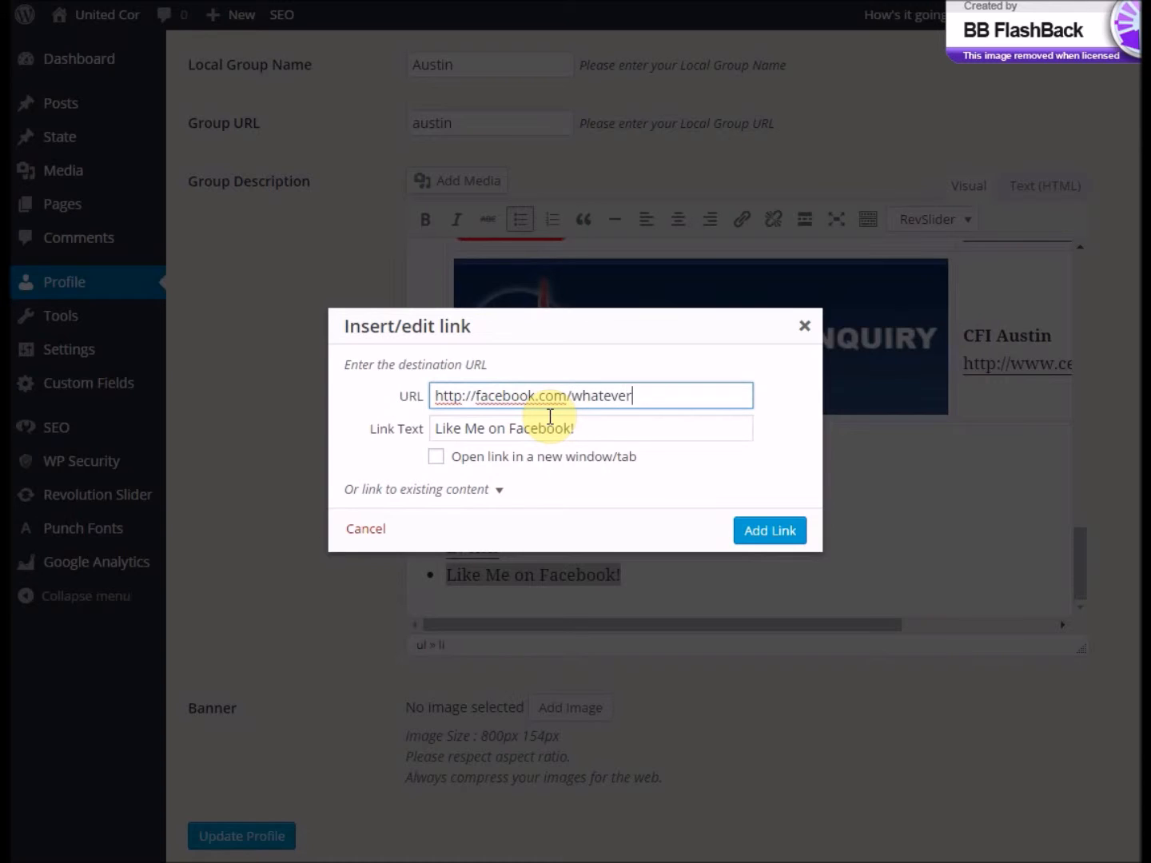
left_click(437, 458)
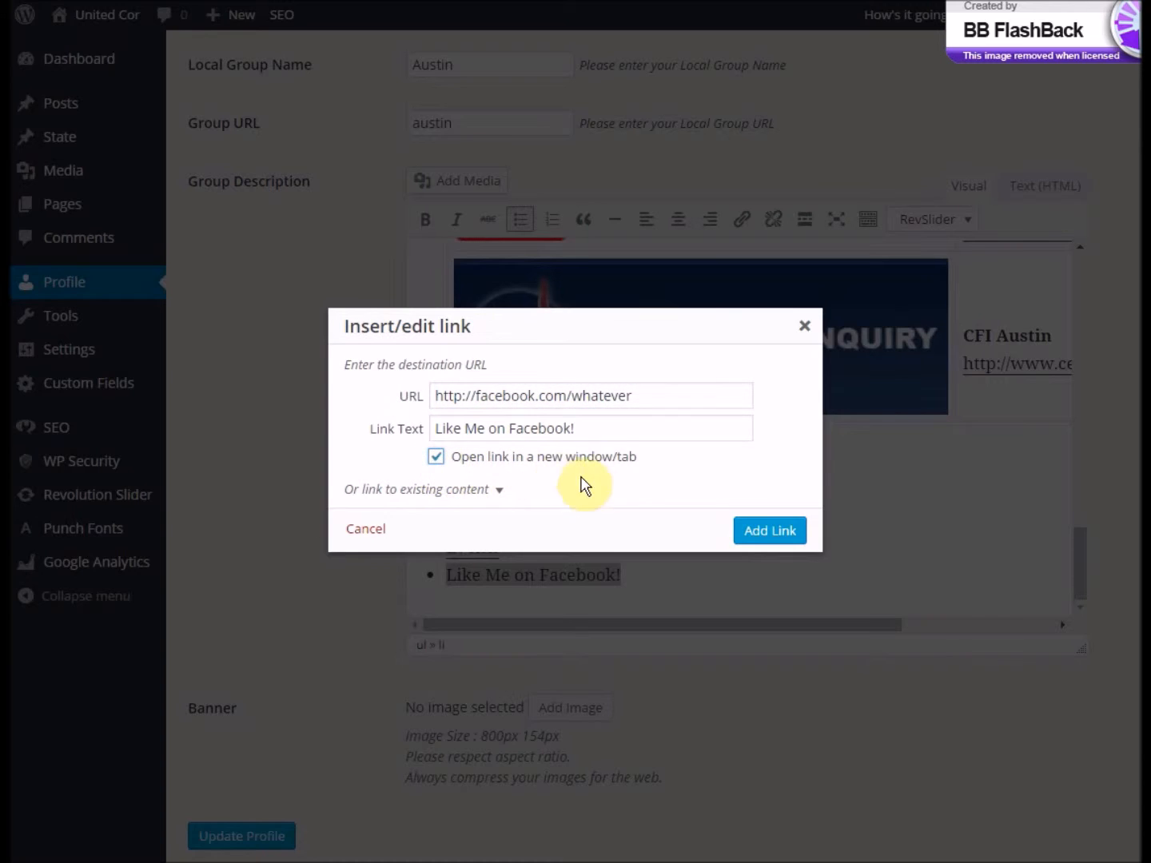
left_click(787, 533)
scroll(571, 586, "down", 3)
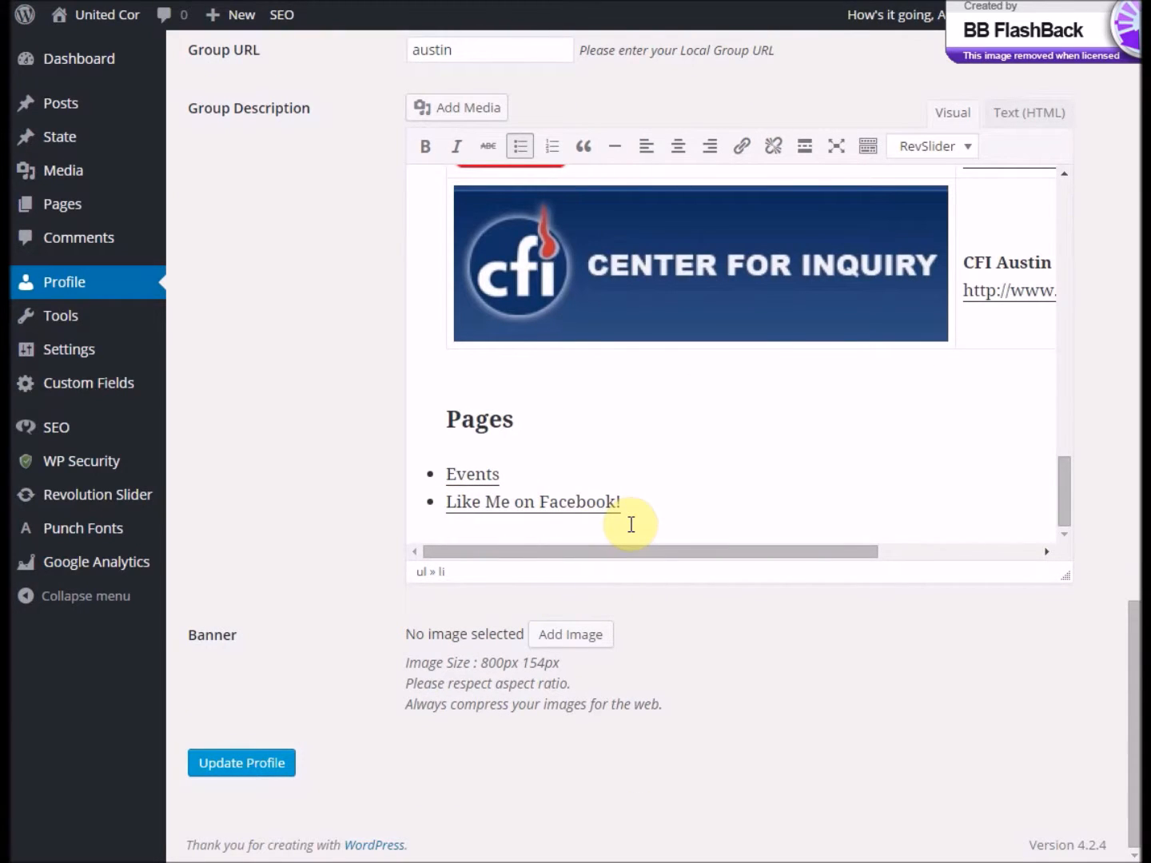
- Delete the "Like Me on Facebook!" list item from the group description's HTML source and update the profile
left_click(1011, 119)
left_click_drag(892, 244, 917, 545)
left_click_drag(734, 544, 410, 529)
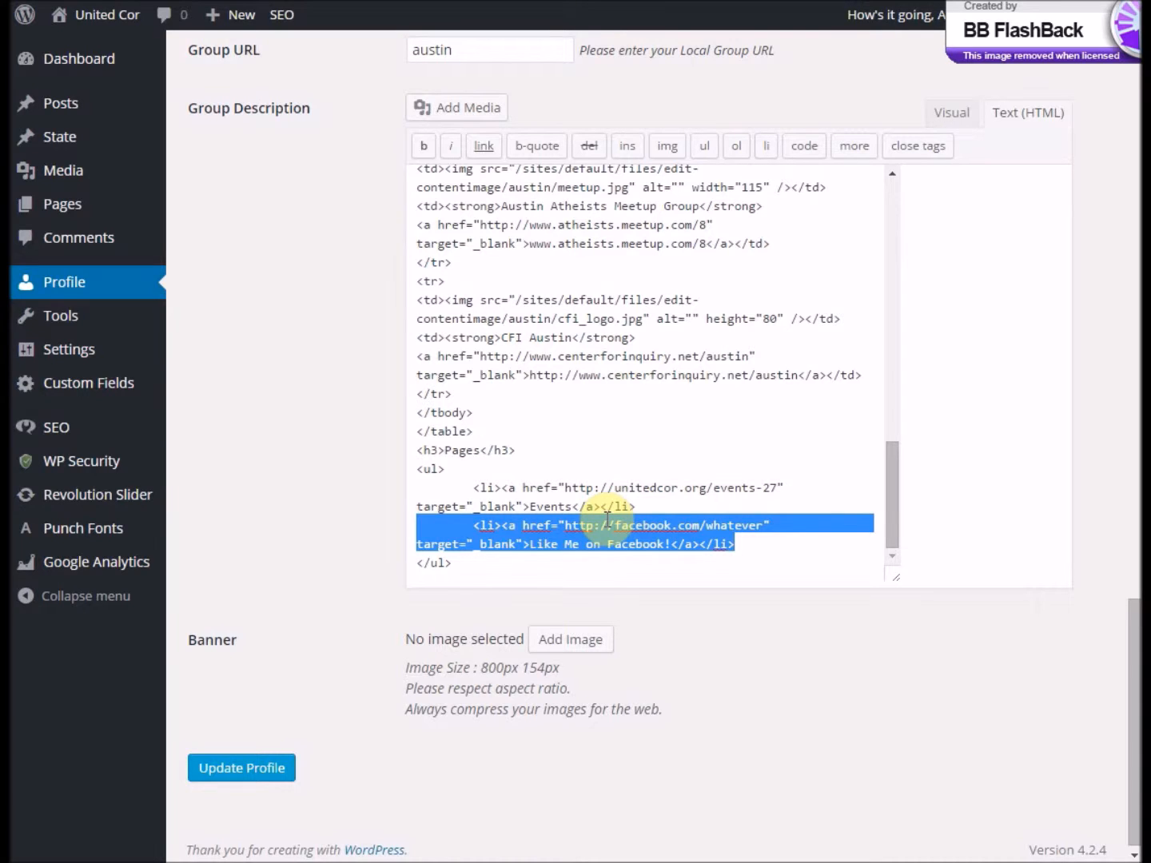
key("BackSpace")
key("Delete")
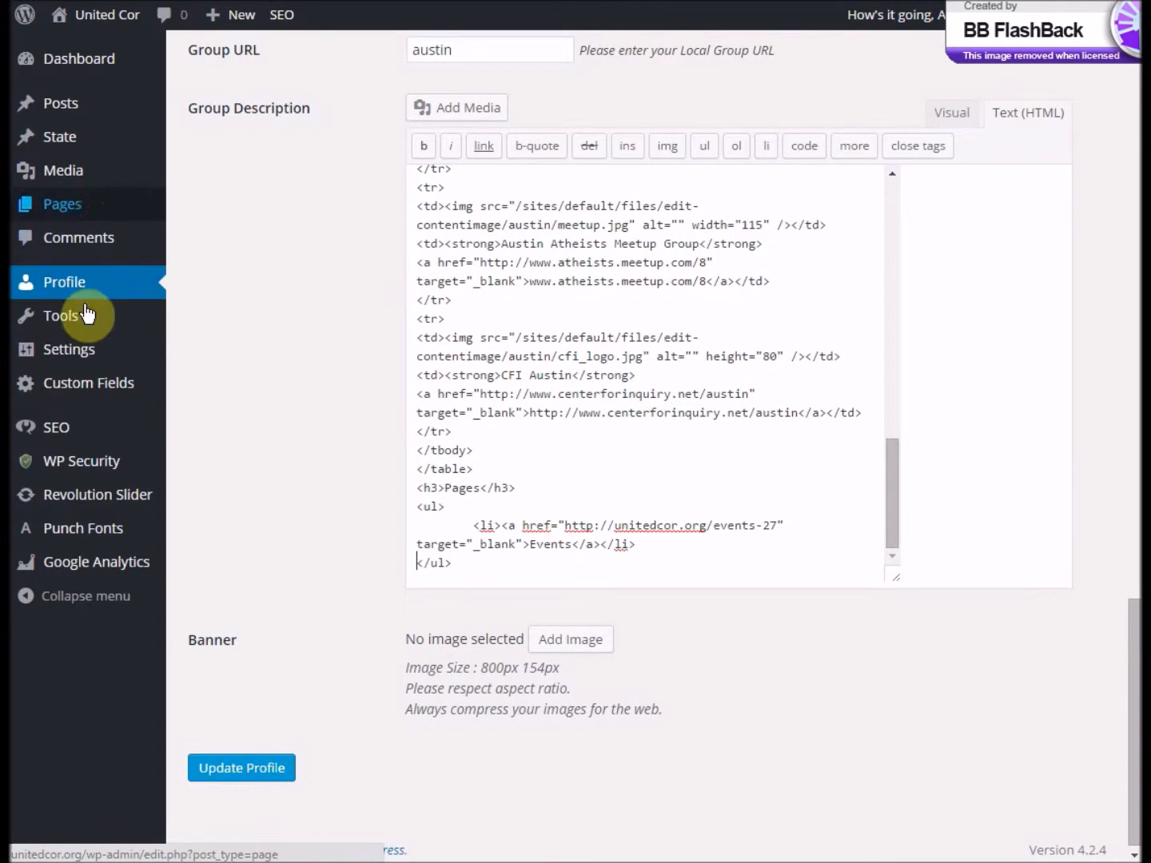
left_click(236, 769)
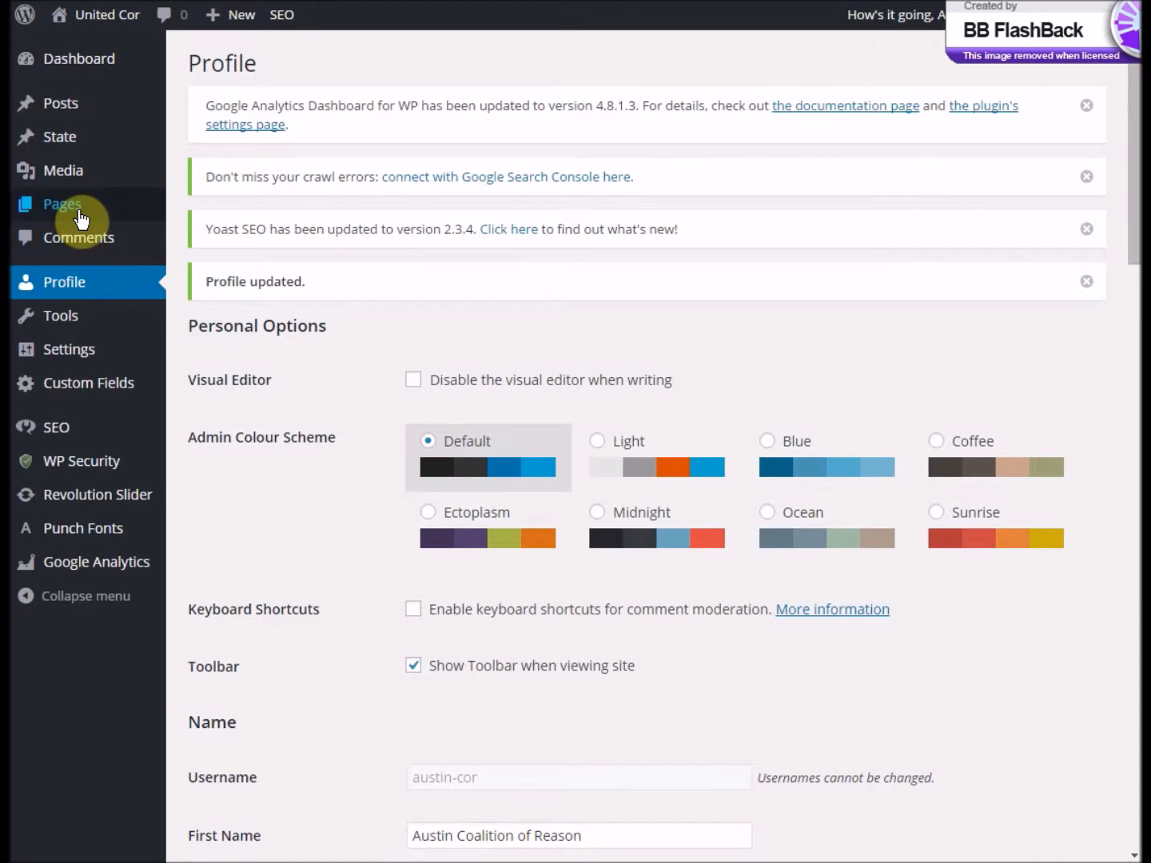
- Create a new page titled "Austin CoR Superstars"
mouse_move(72, 214)
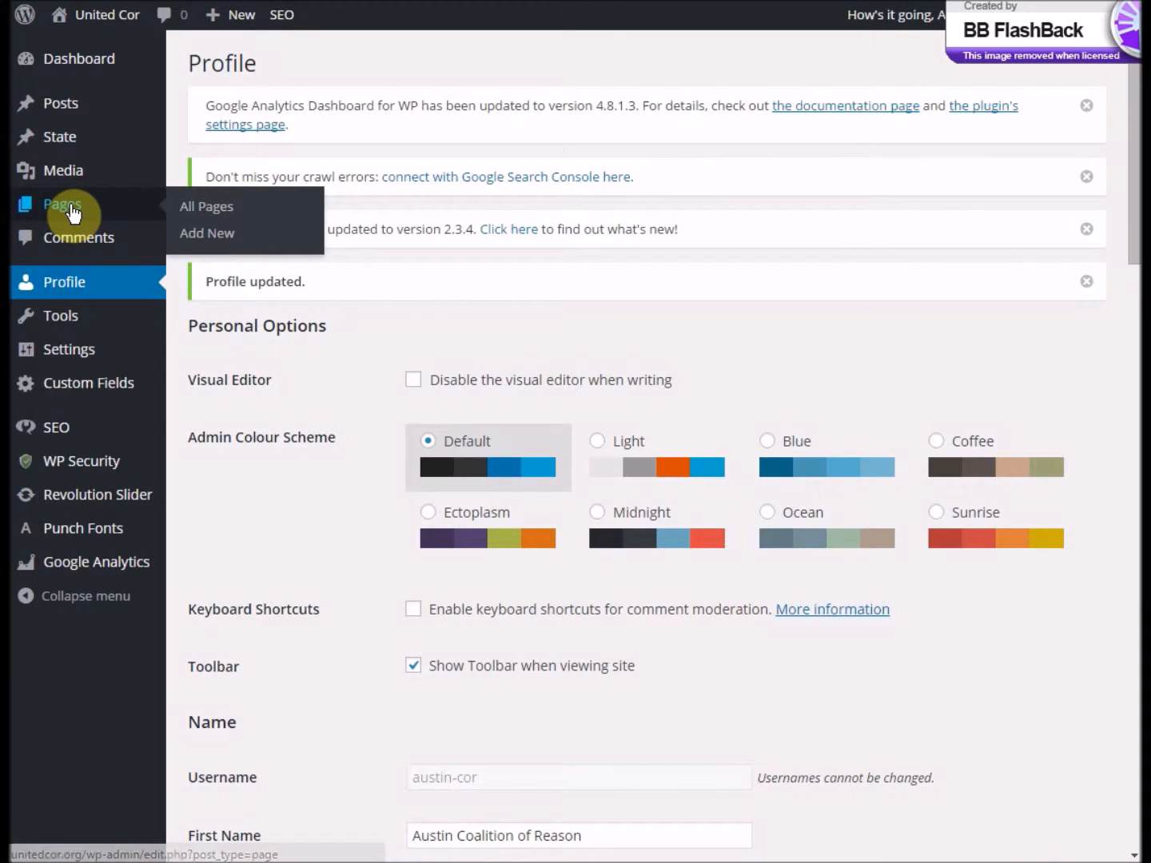
left_click(220, 234)
left_click(390, 296)
type("Austin")
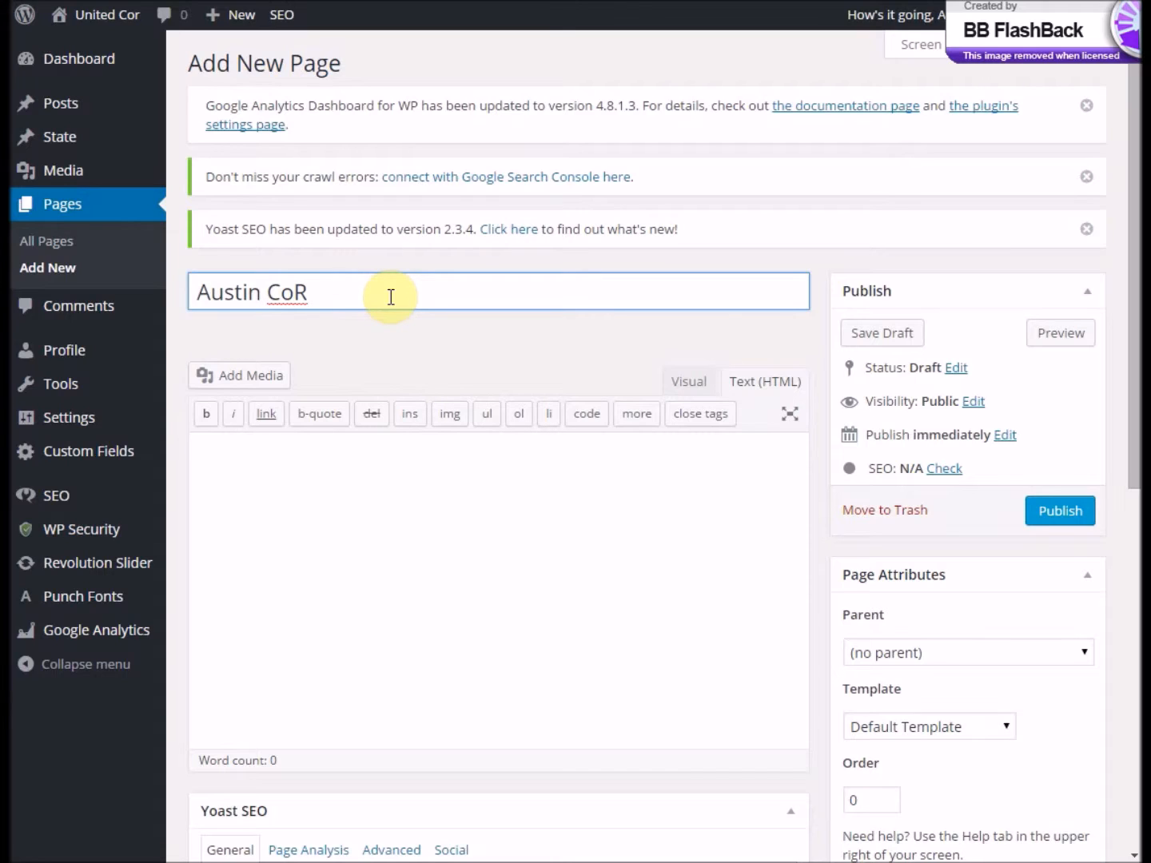
type("CoR Super")
key("BackSpace")
type("stars")
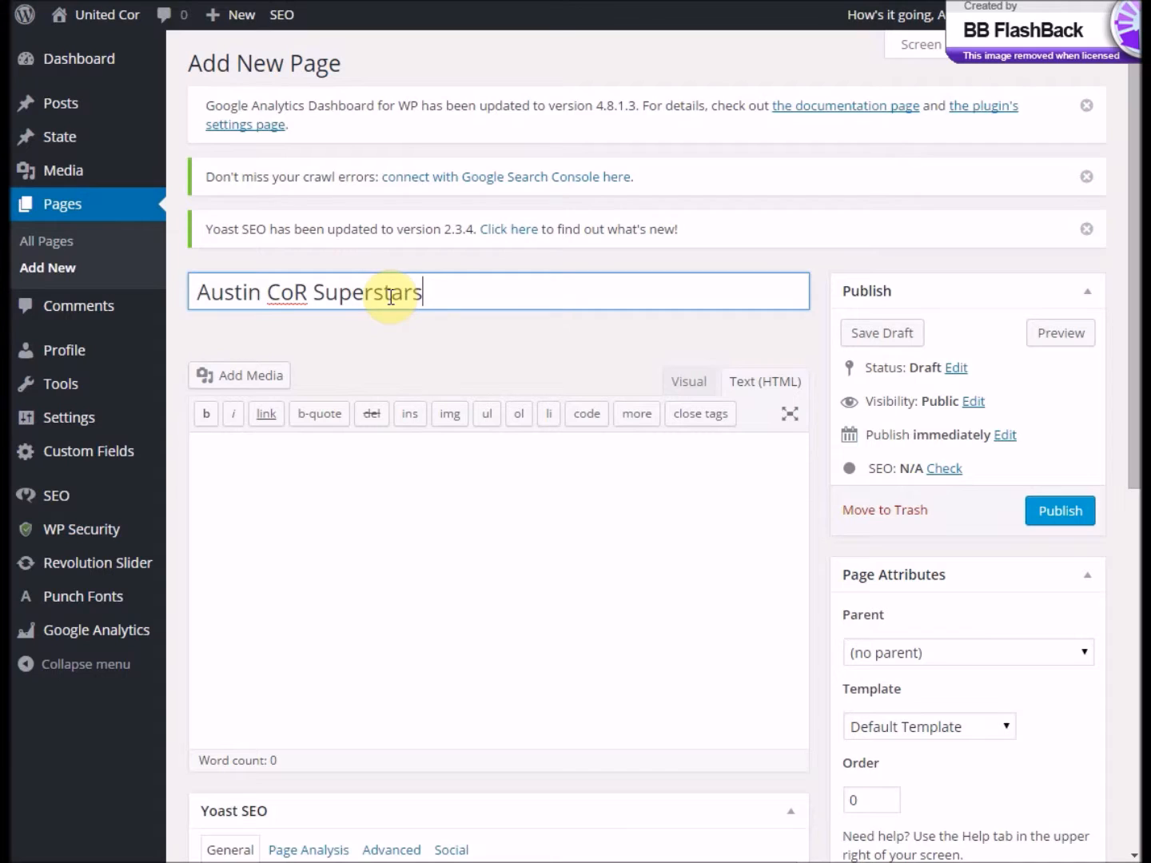
- Write "These are the Austin CoR Superstars!" in the page body with four first names below, and format the names as a bulleted list
left_click(422, 561)
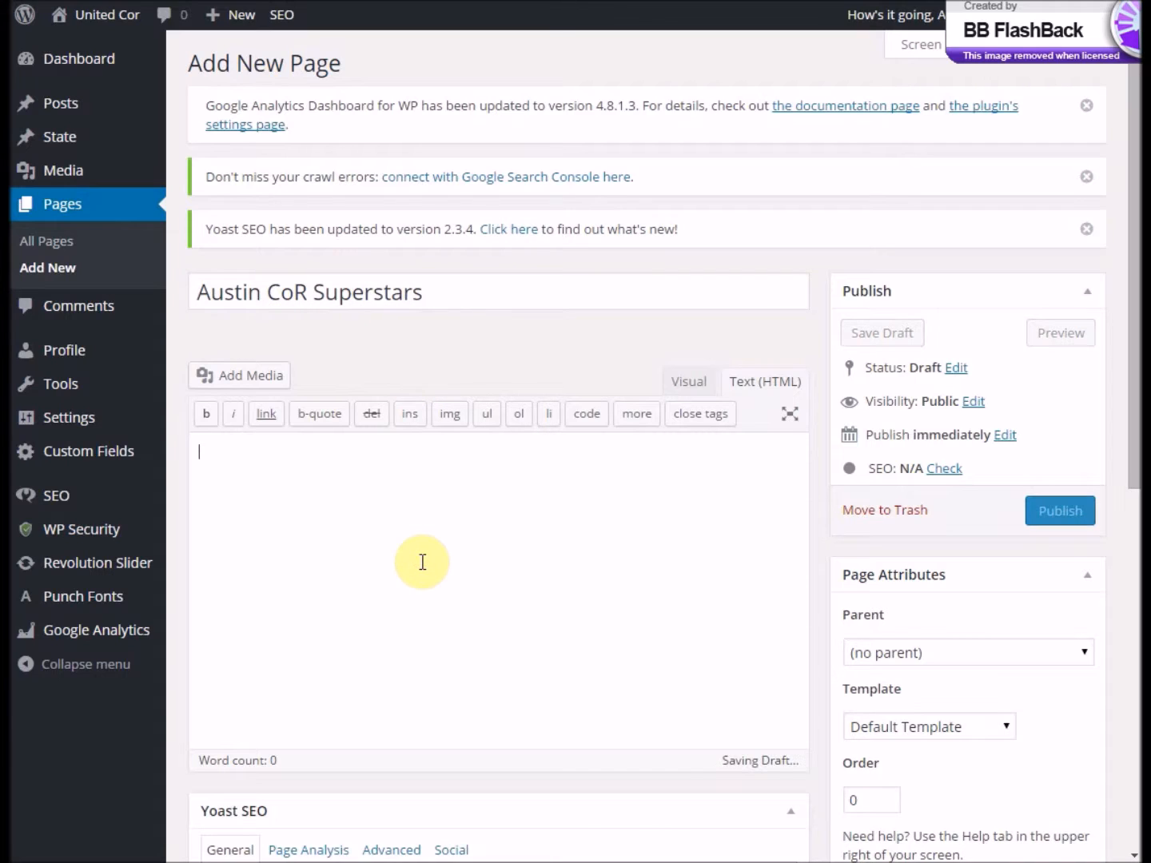
type("The")
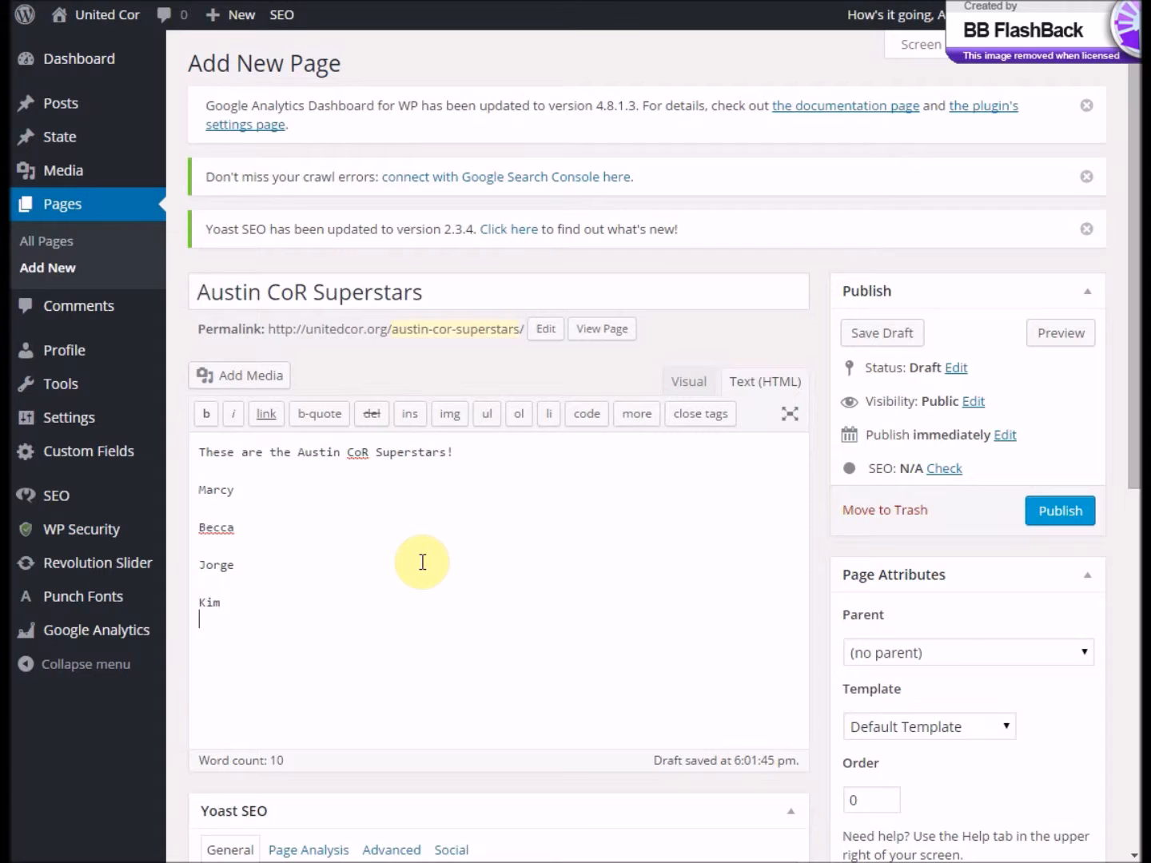
left_click(690, 387)
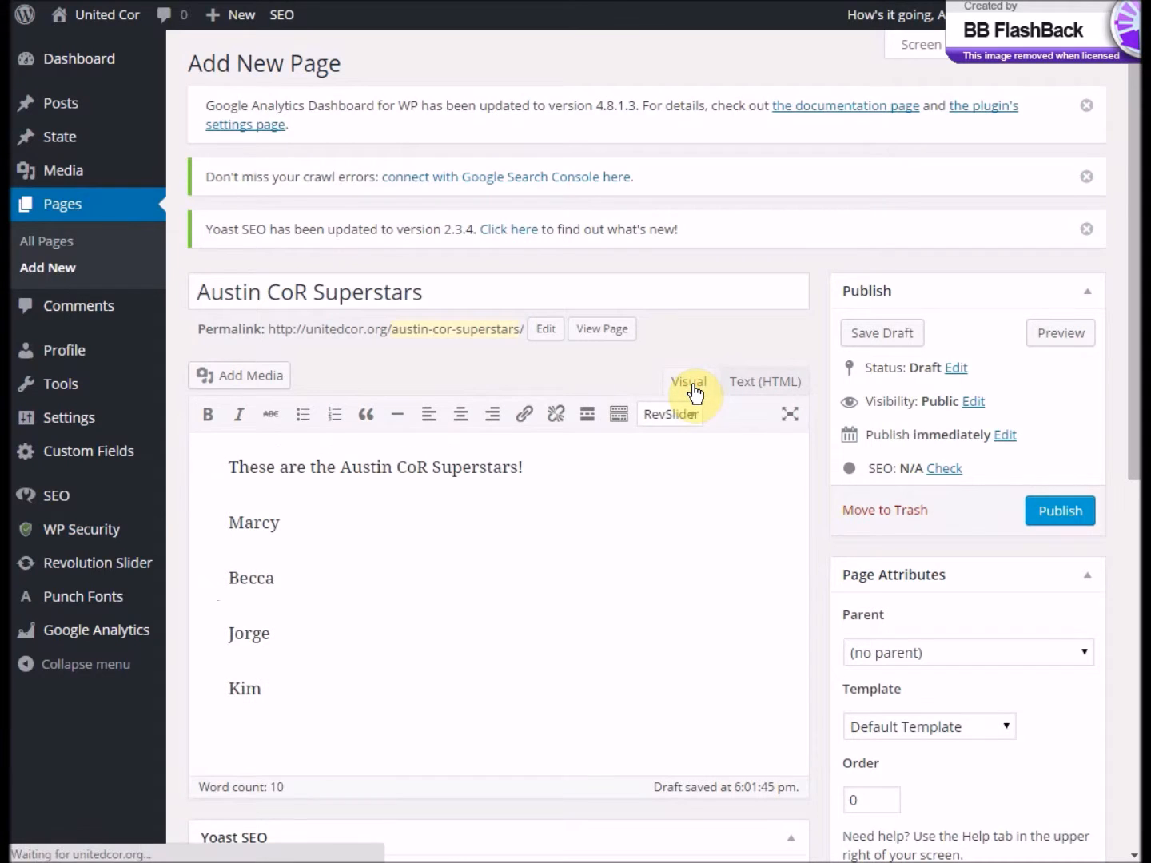
left_click_drag(306, 706, 86, 505)
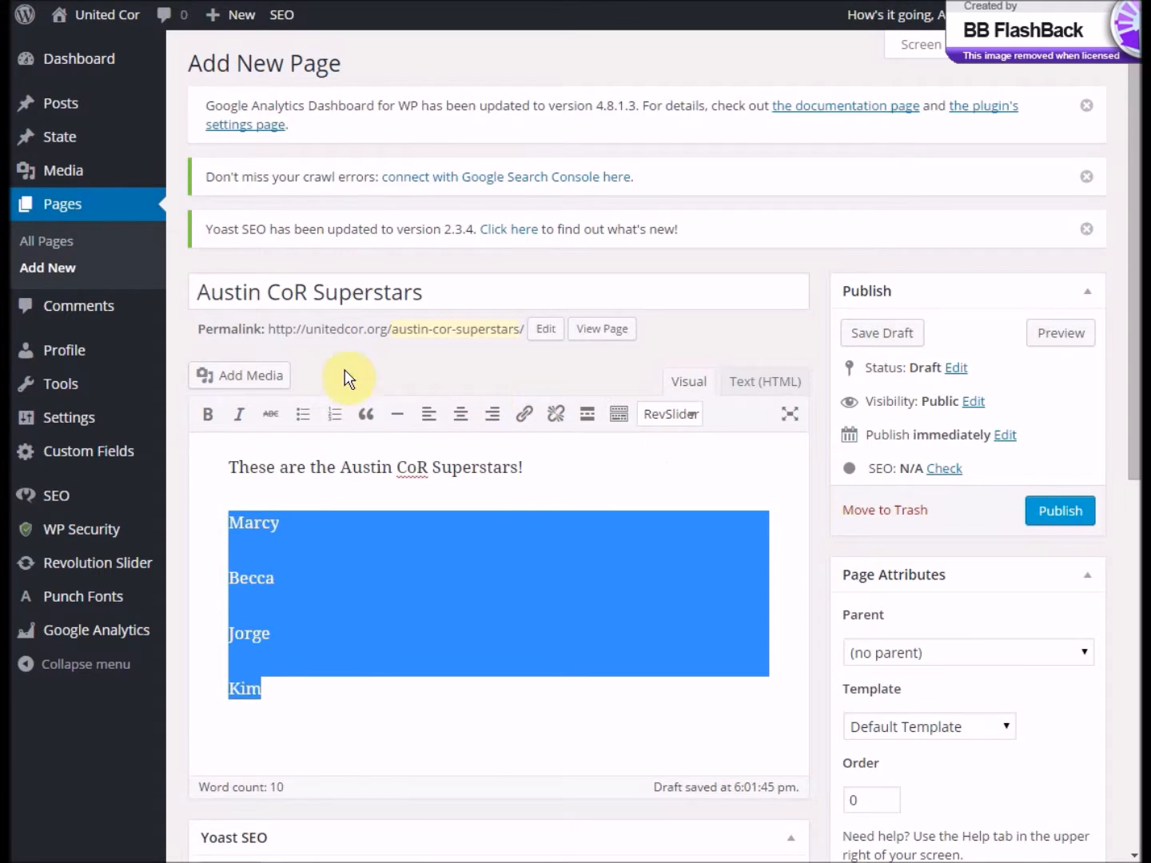
left_click(300, 422)
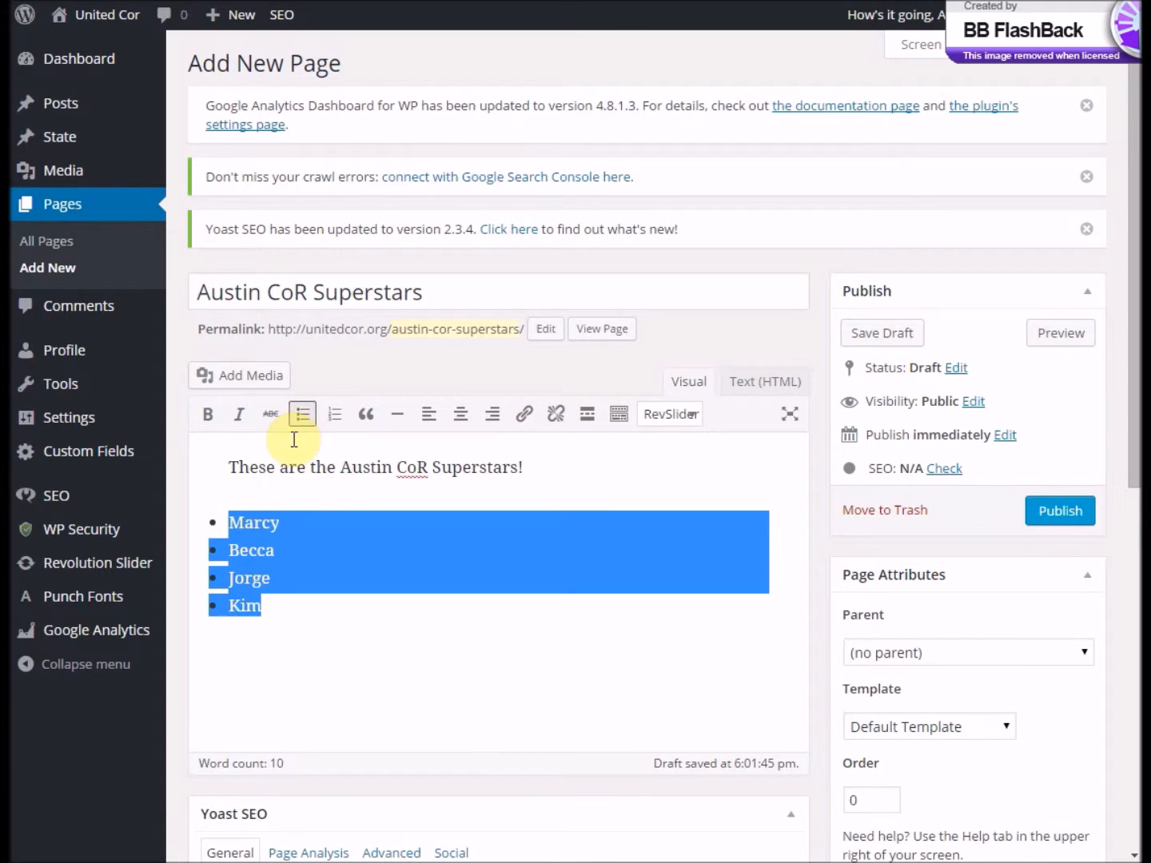
- Make the first listed name bold, and italicize the second name and the words "These are the Austin CoR"
left_click(257, 532)
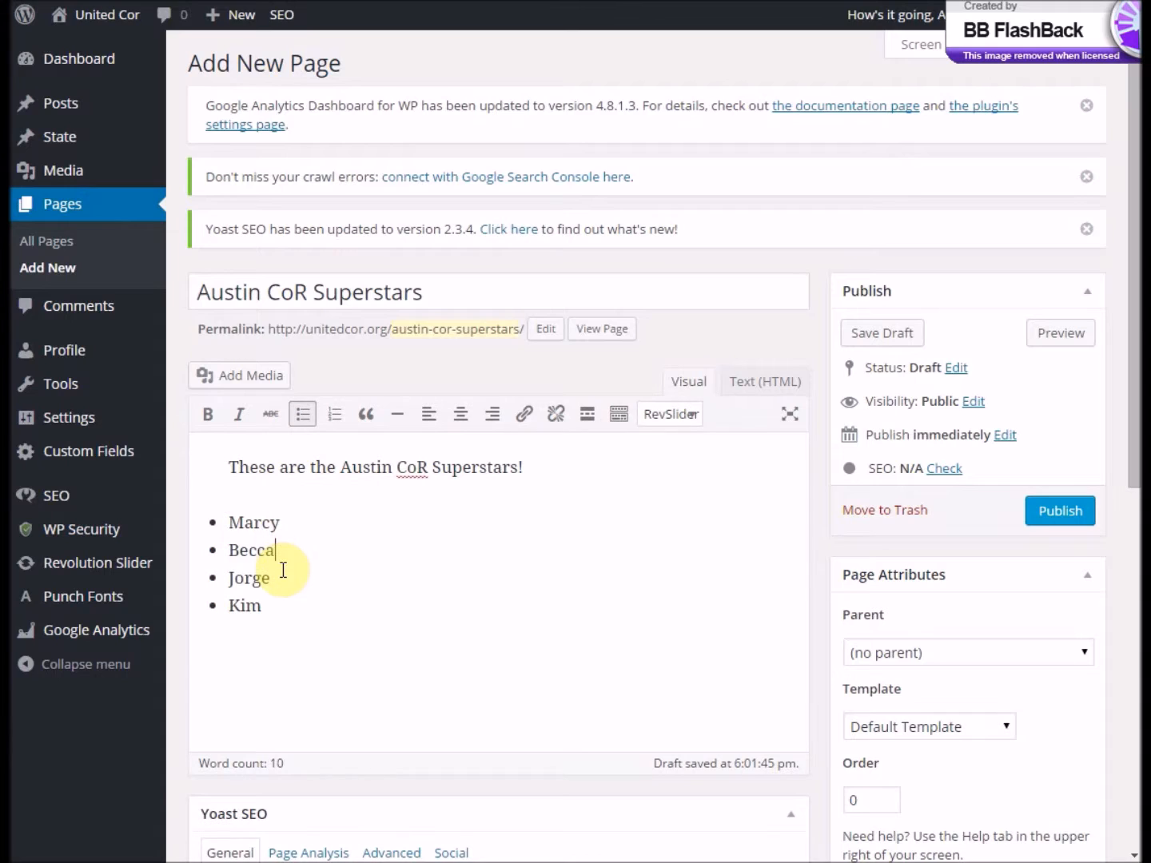
double_click(255, 523)
left_click(207, 416)
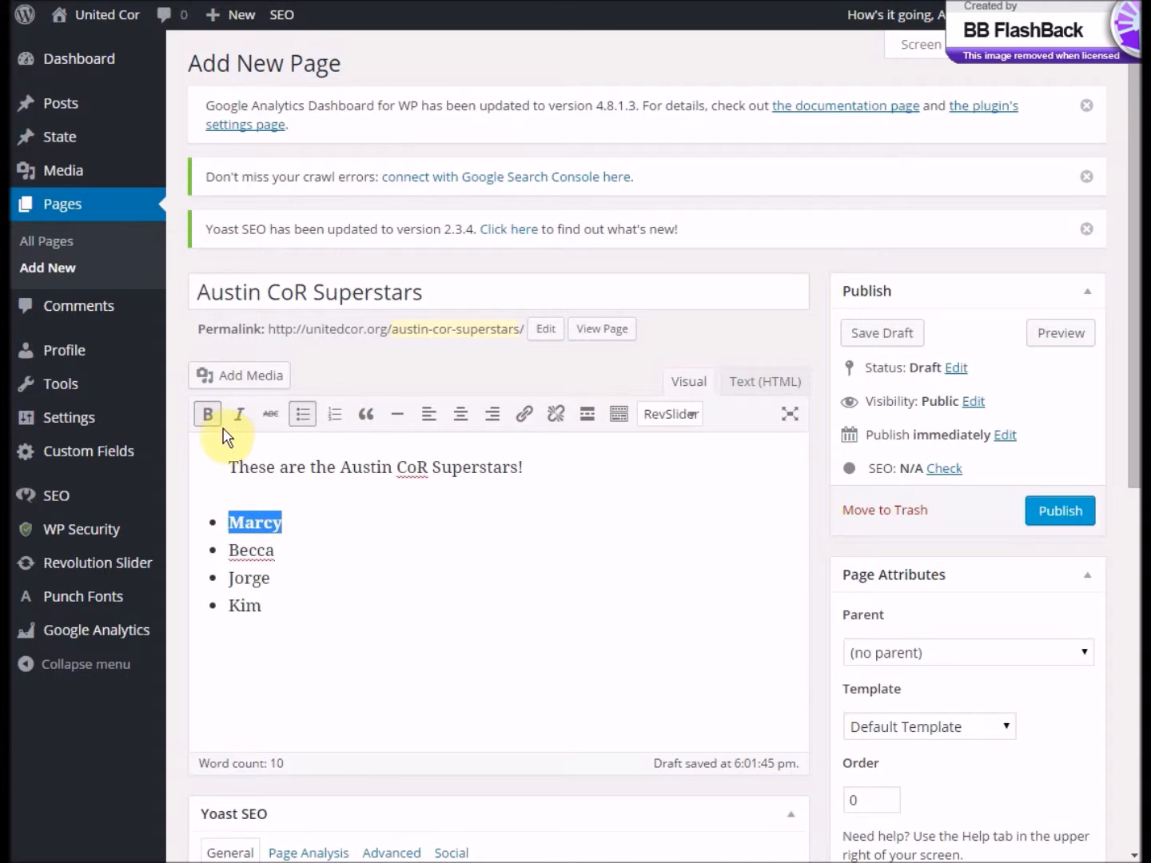
double_click(252, 550)
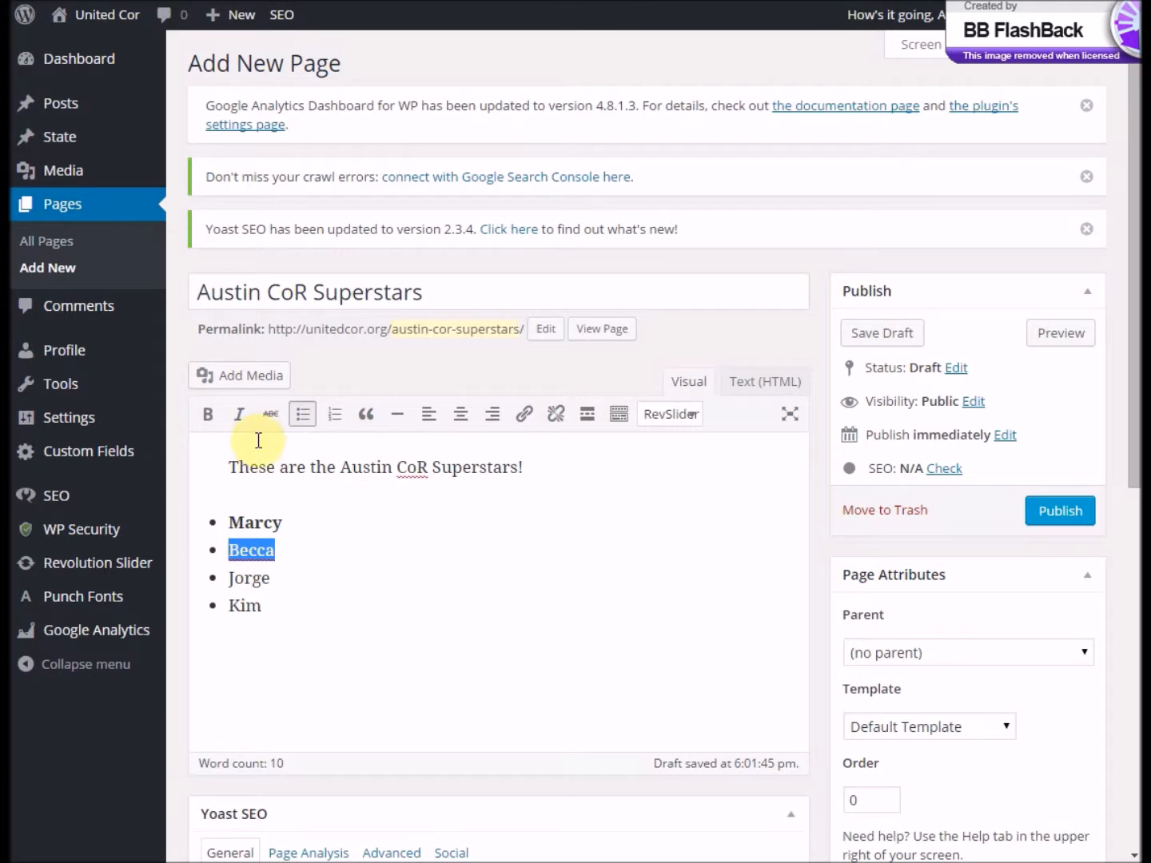
left_click(240, 420)
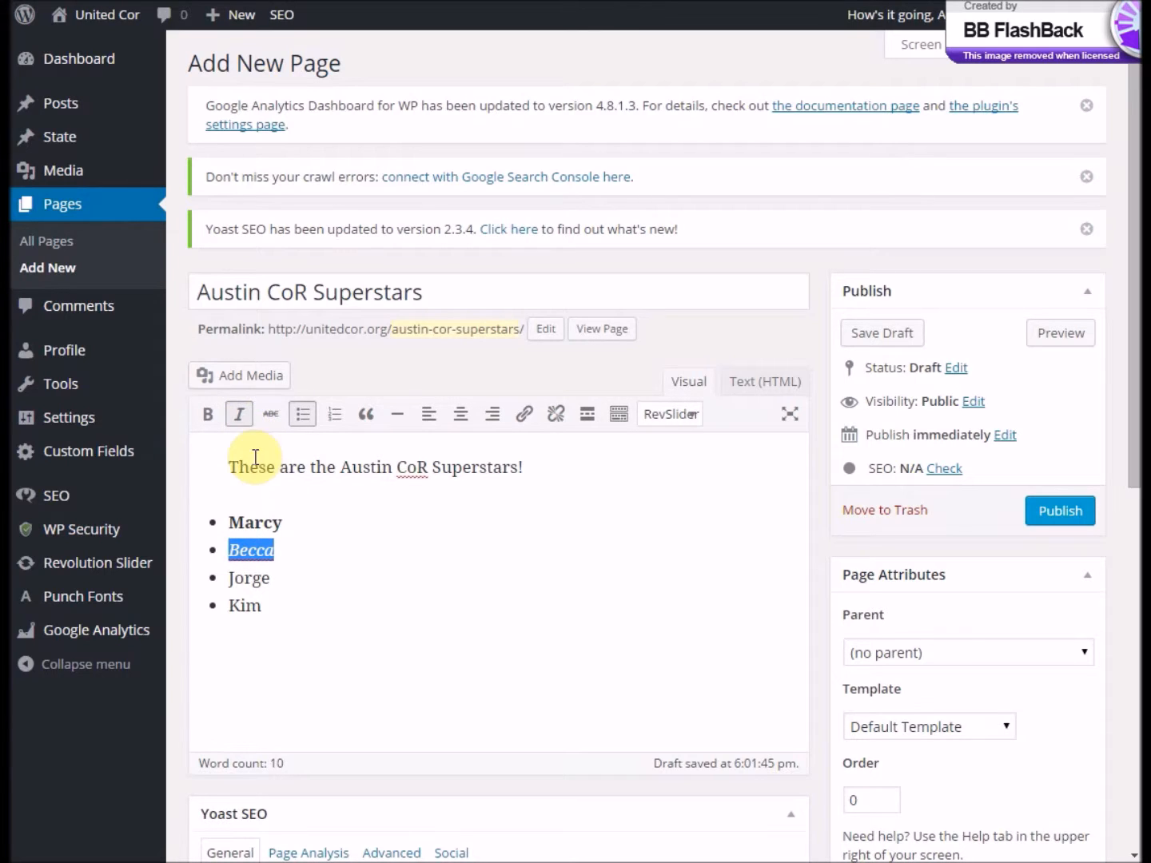
left_click_drag(228, 465, 428, 468)
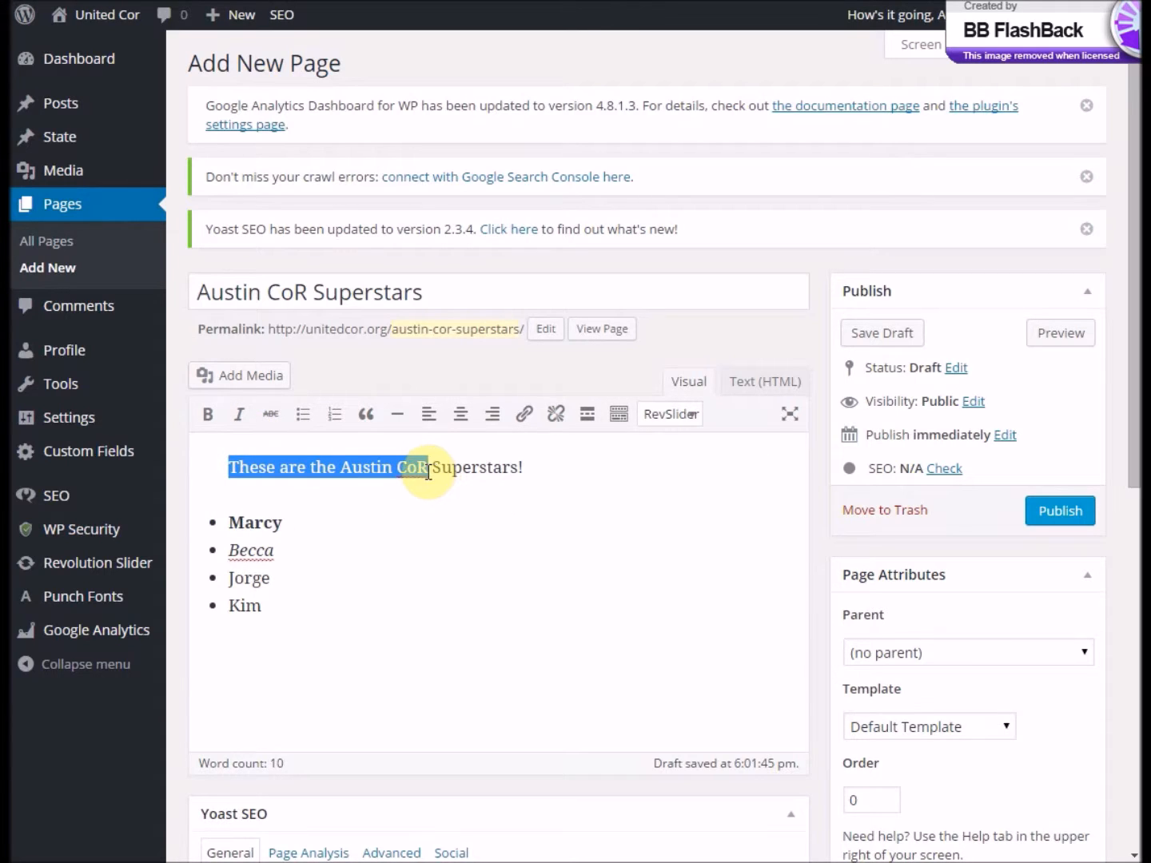
left_click(243, 416)
- Convert the list of names to a numbered list and paste a paragraph of repeated "text" filler below it
left_click_drag(285, 615, 165, 525)
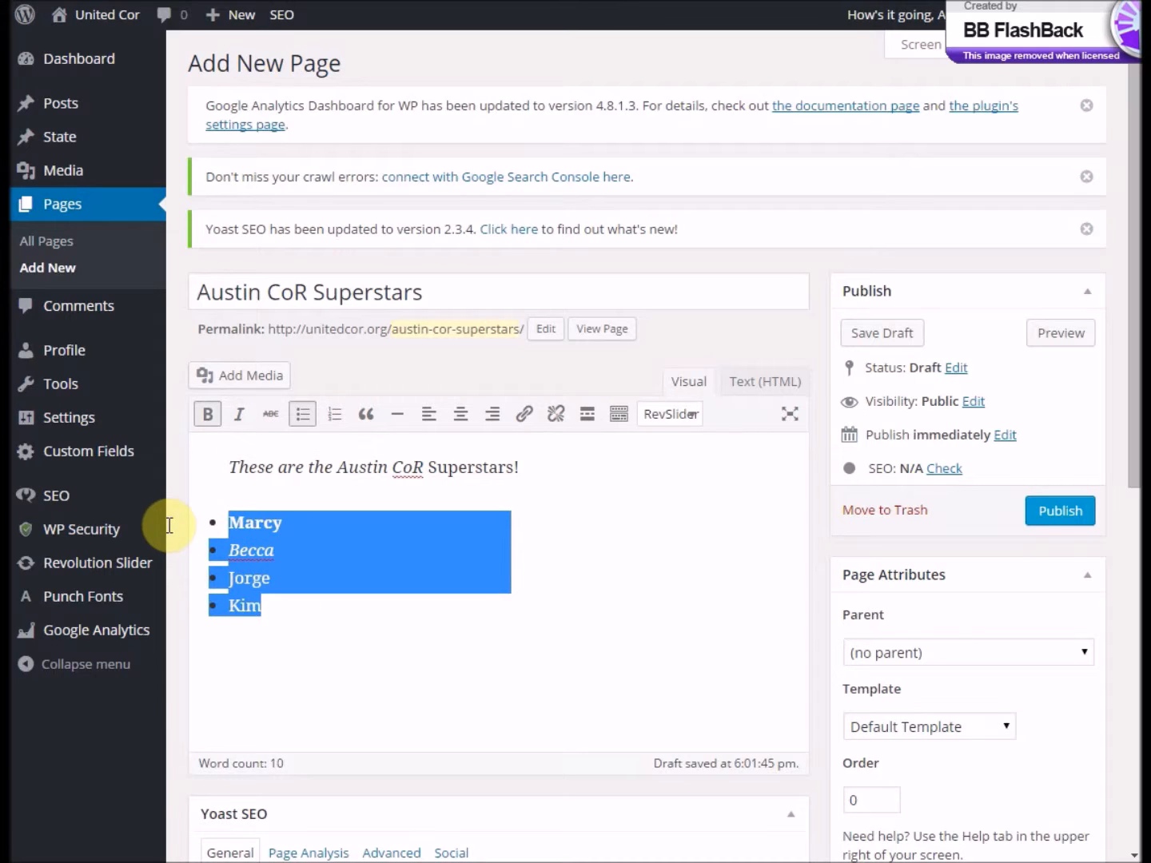
left_click(335, 420)
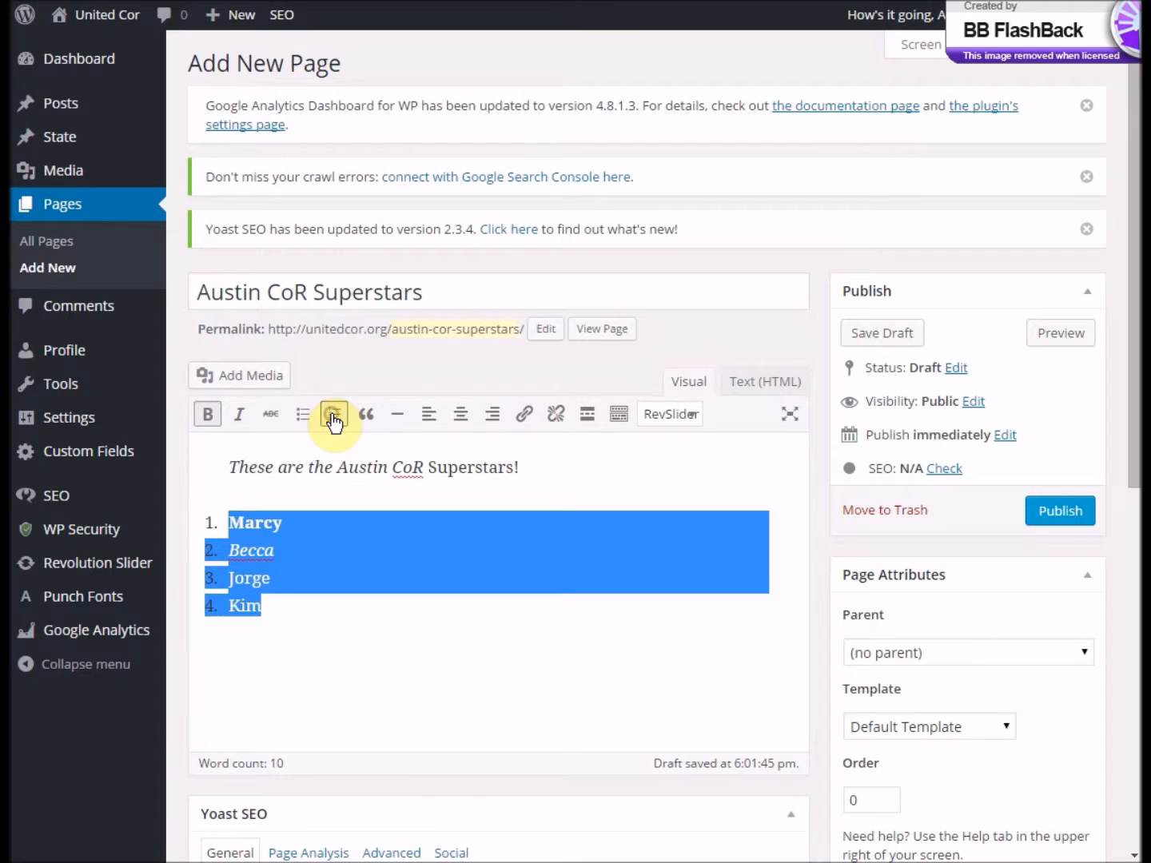
left_click(313, 600)
key("ctrl+v")
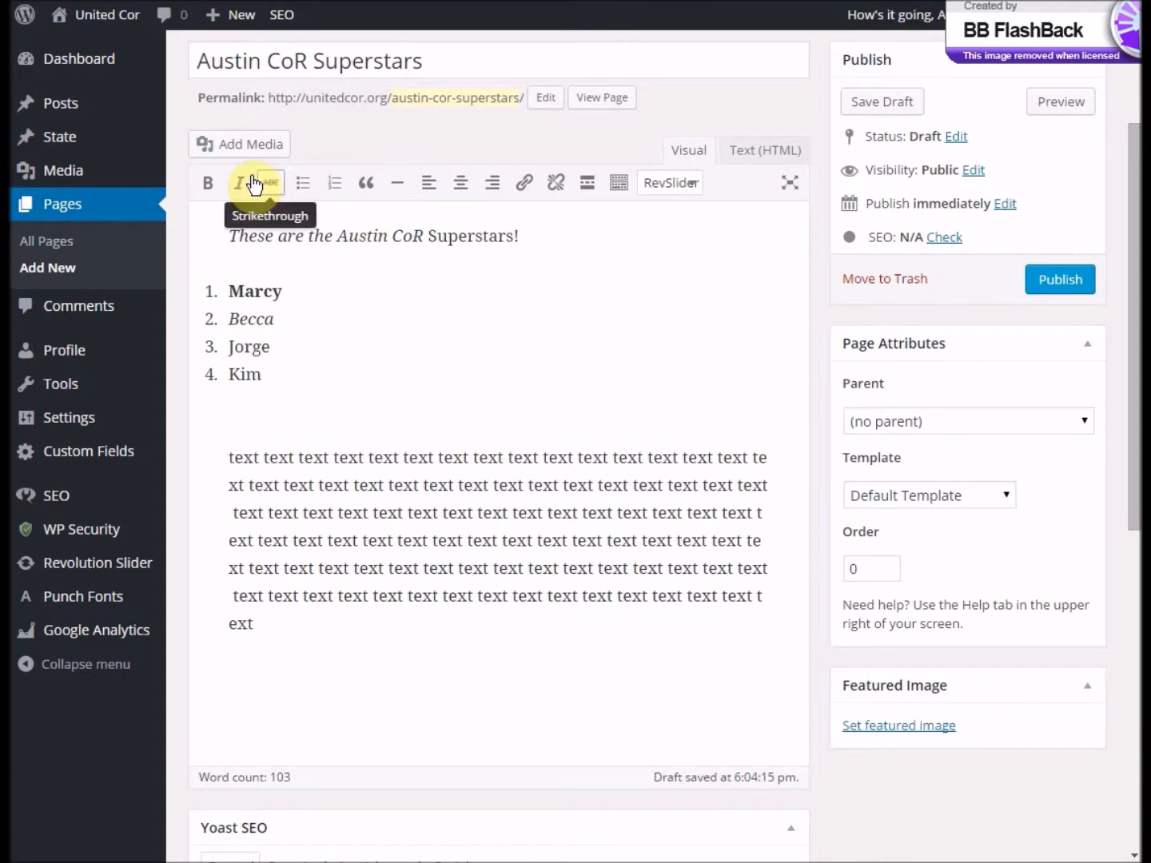
- Upload the image ecovillage.jpg from the computer to the media library
left_click(229, 147)
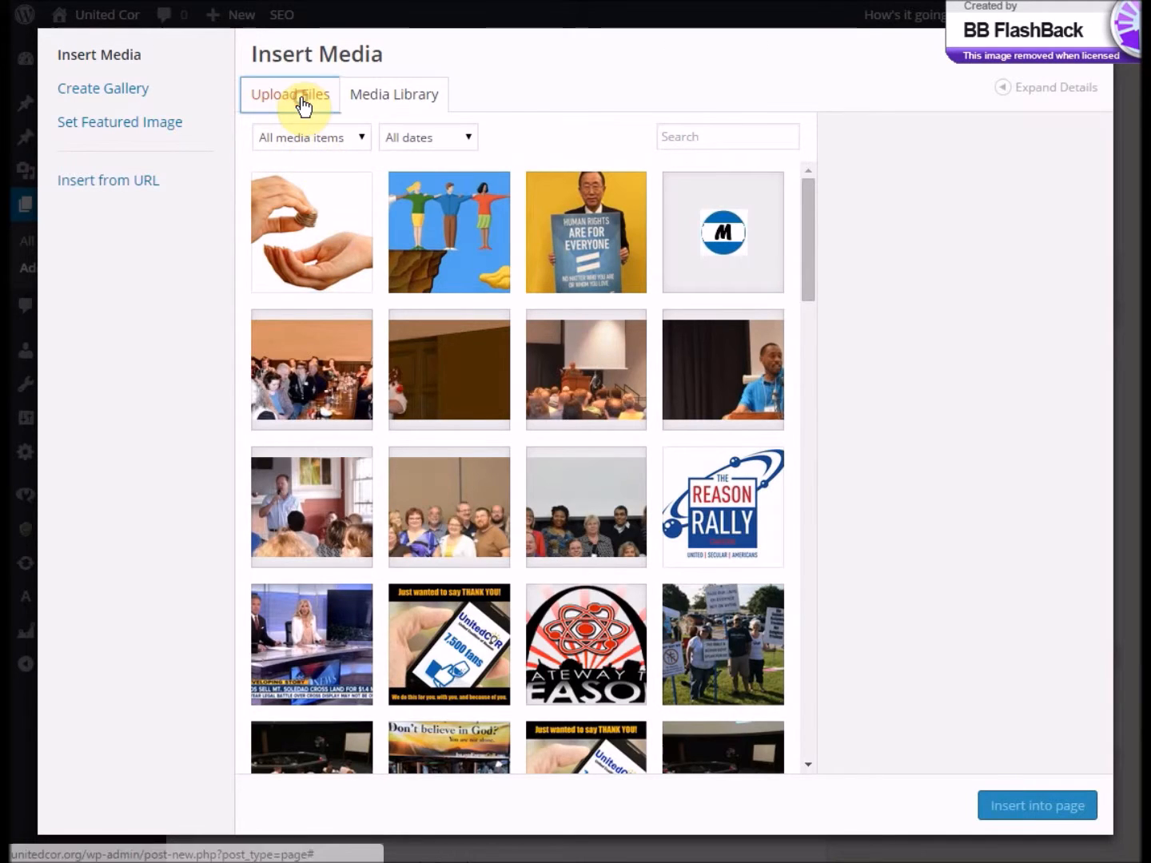
left_click(303, 103)
left_click(654, 425)
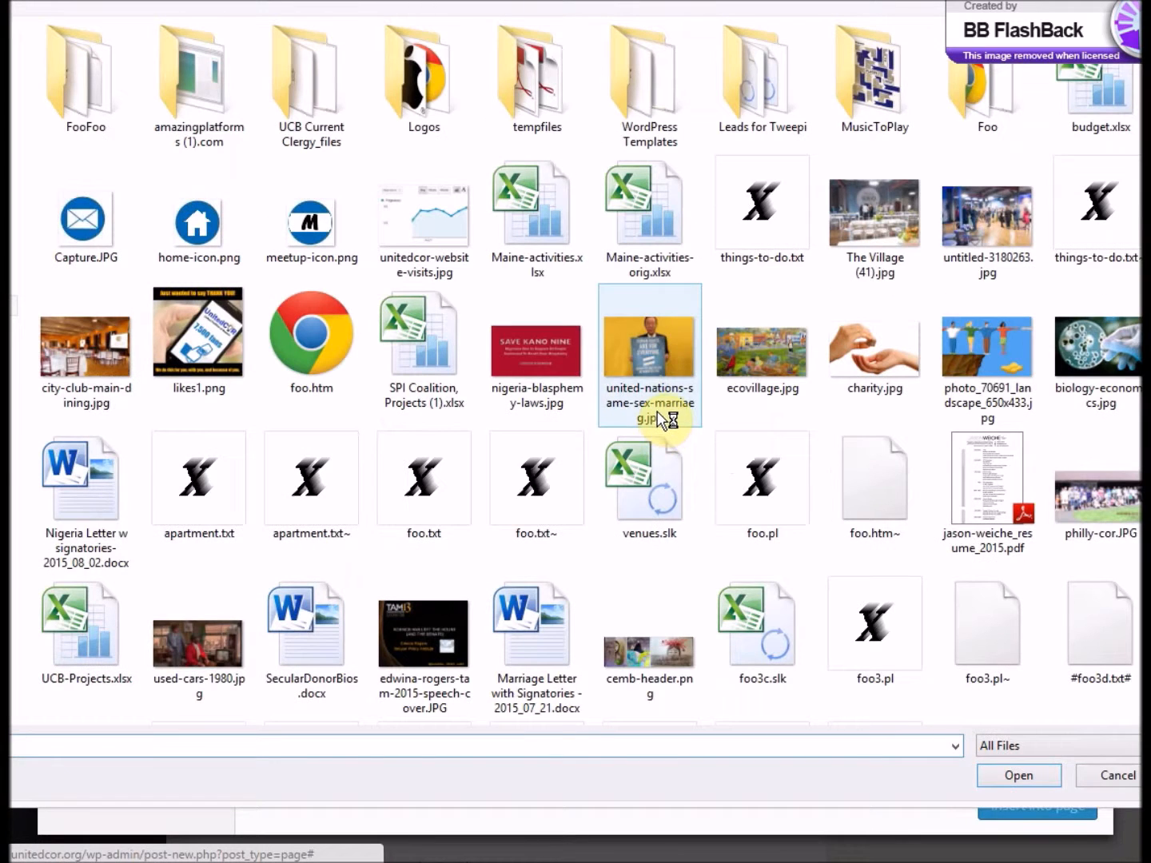
left_click(743, 363)
left_click(1020, 775)
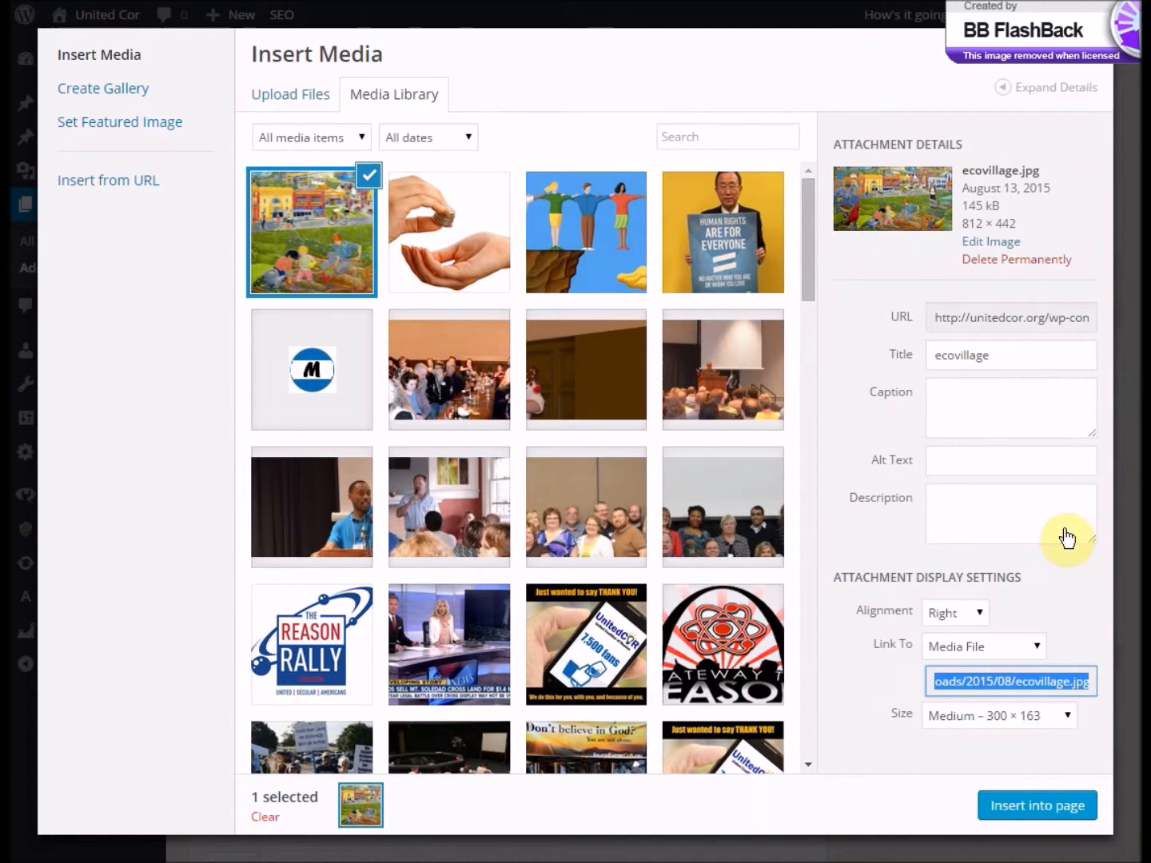
- Insert the ecovillage image into the page with Right alignment and Medium – 300 × 163 size
left_click(968, 613)
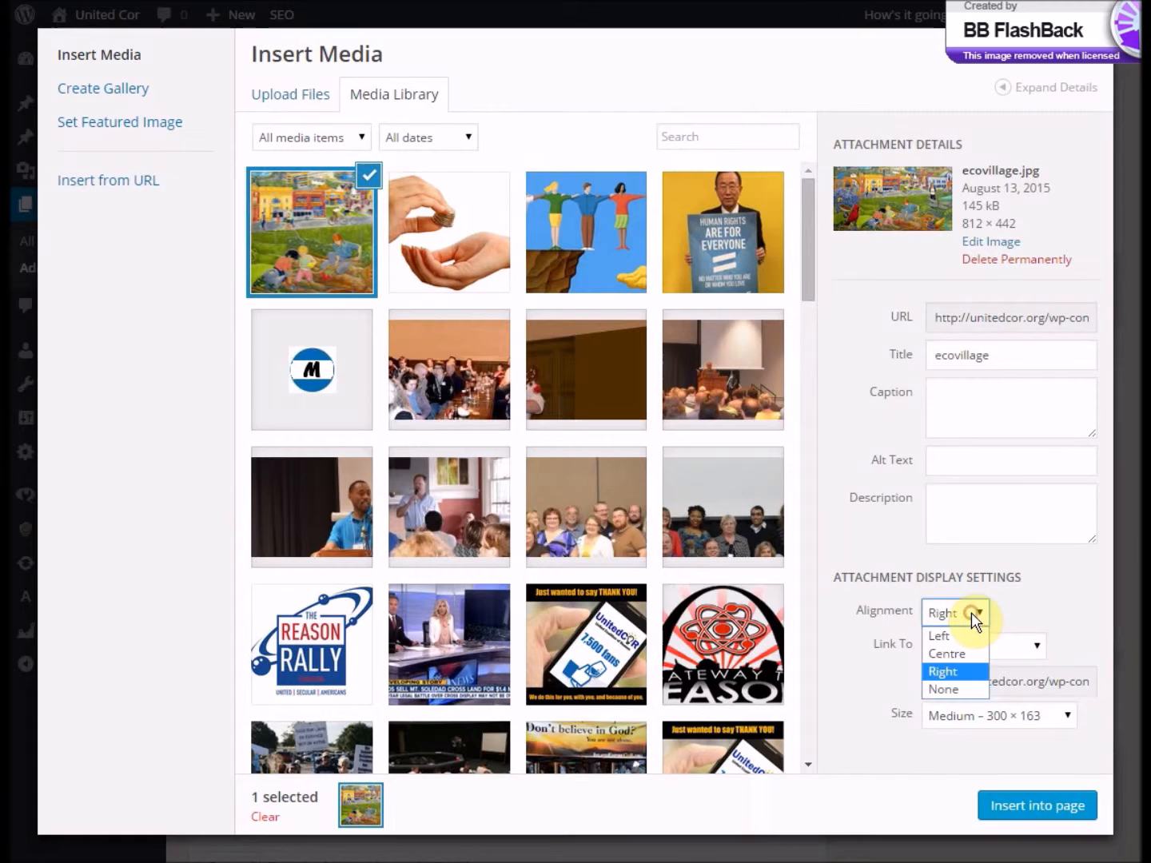
left_click(966, 674)
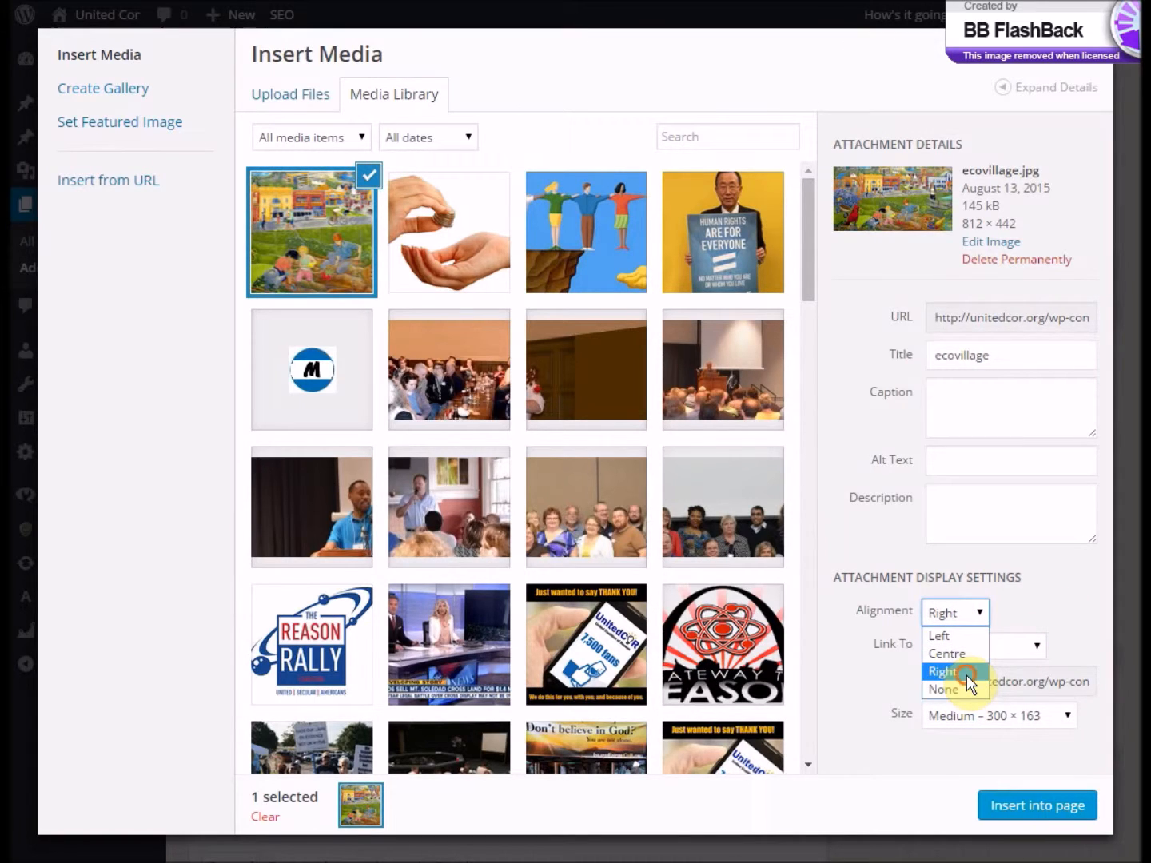
left_click(981, 717)
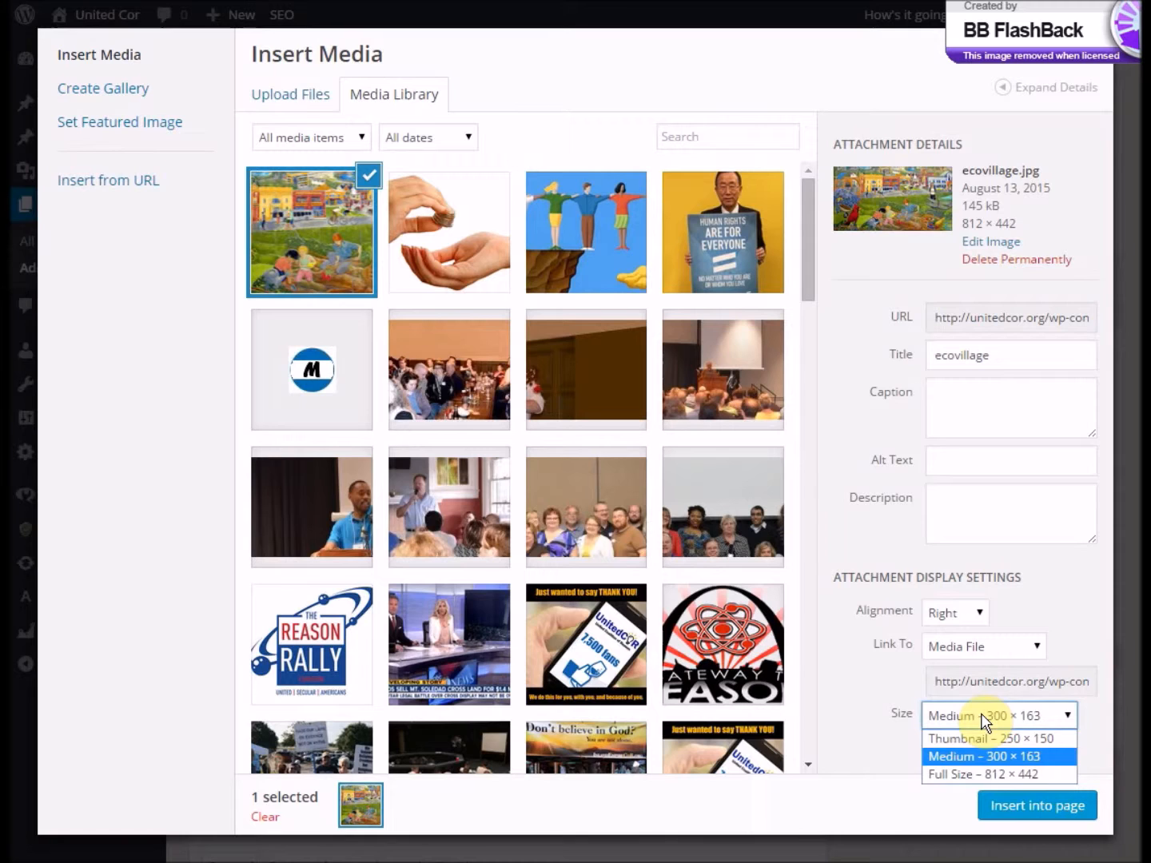
left_click(1030, 757)
left_click(1027, 805)
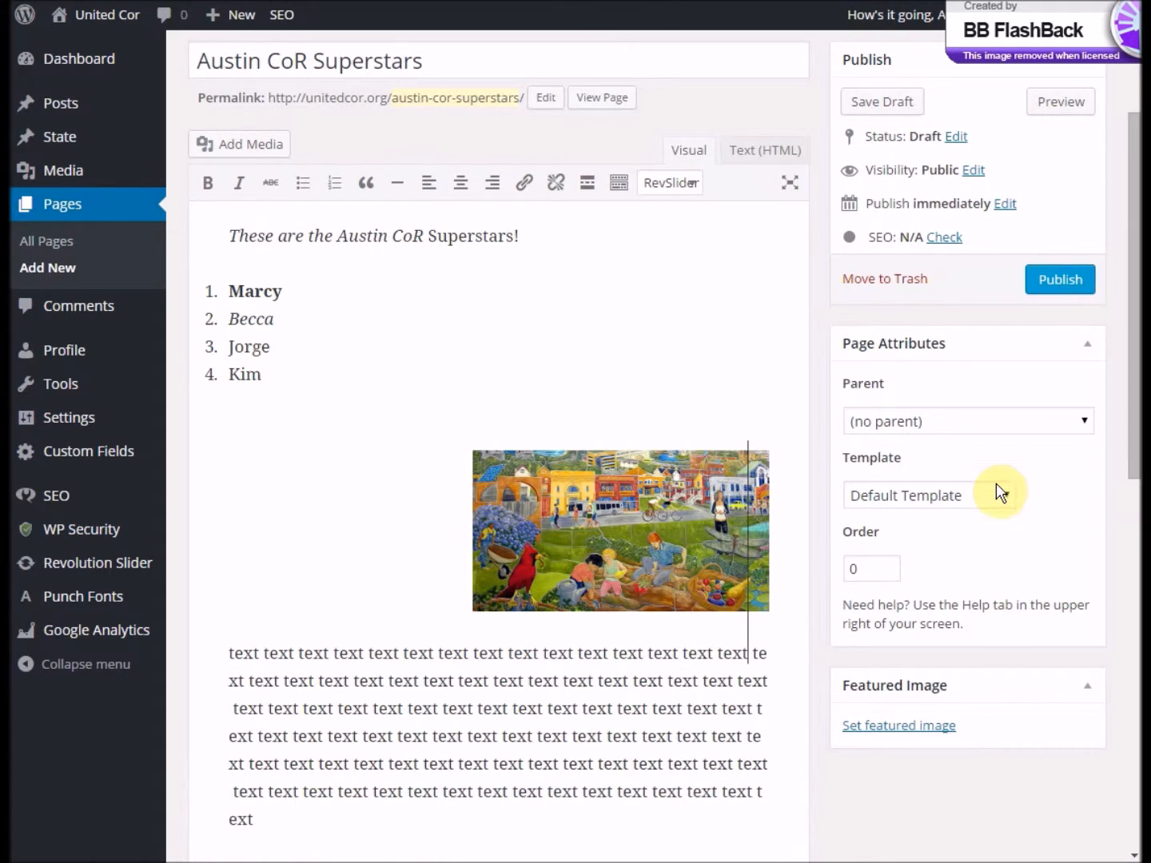
- Publish the Austin CoR Superstars page and view its public version in a new browser tab
left_click(1054, 286)
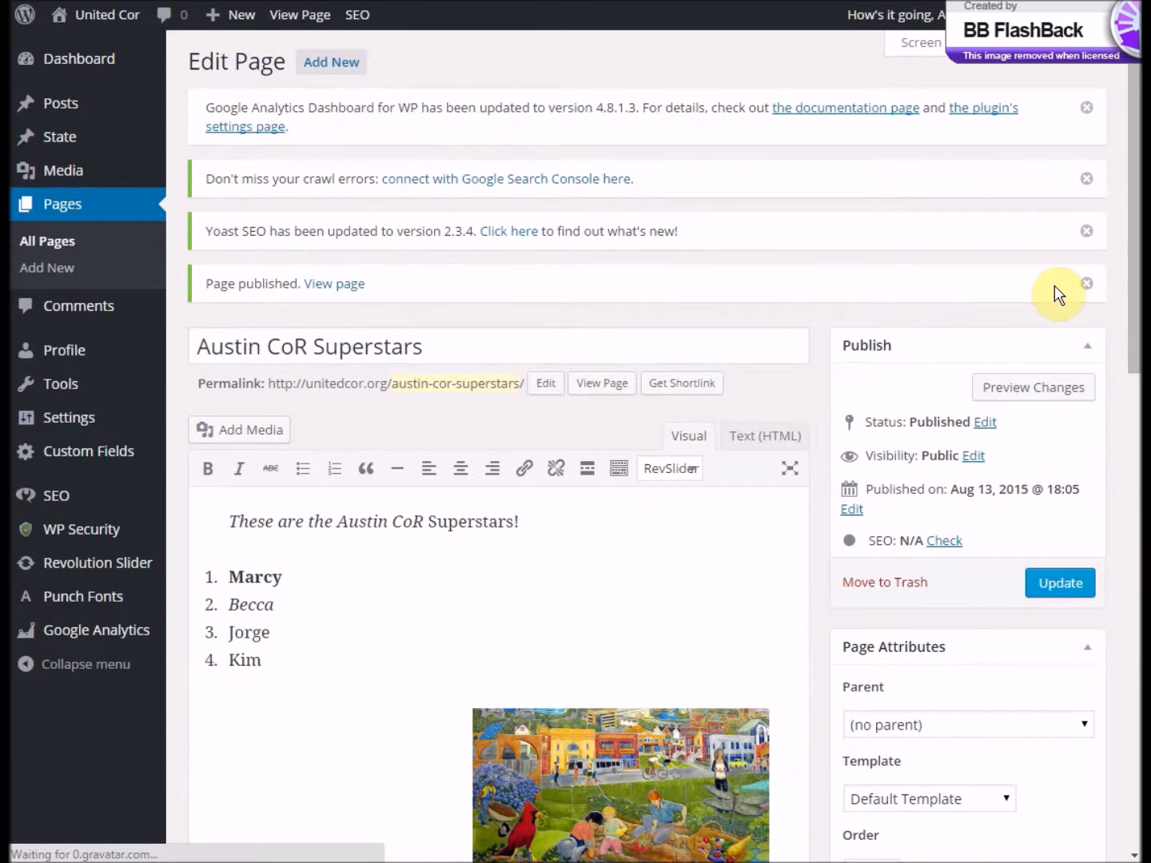
right_click(614, 394)
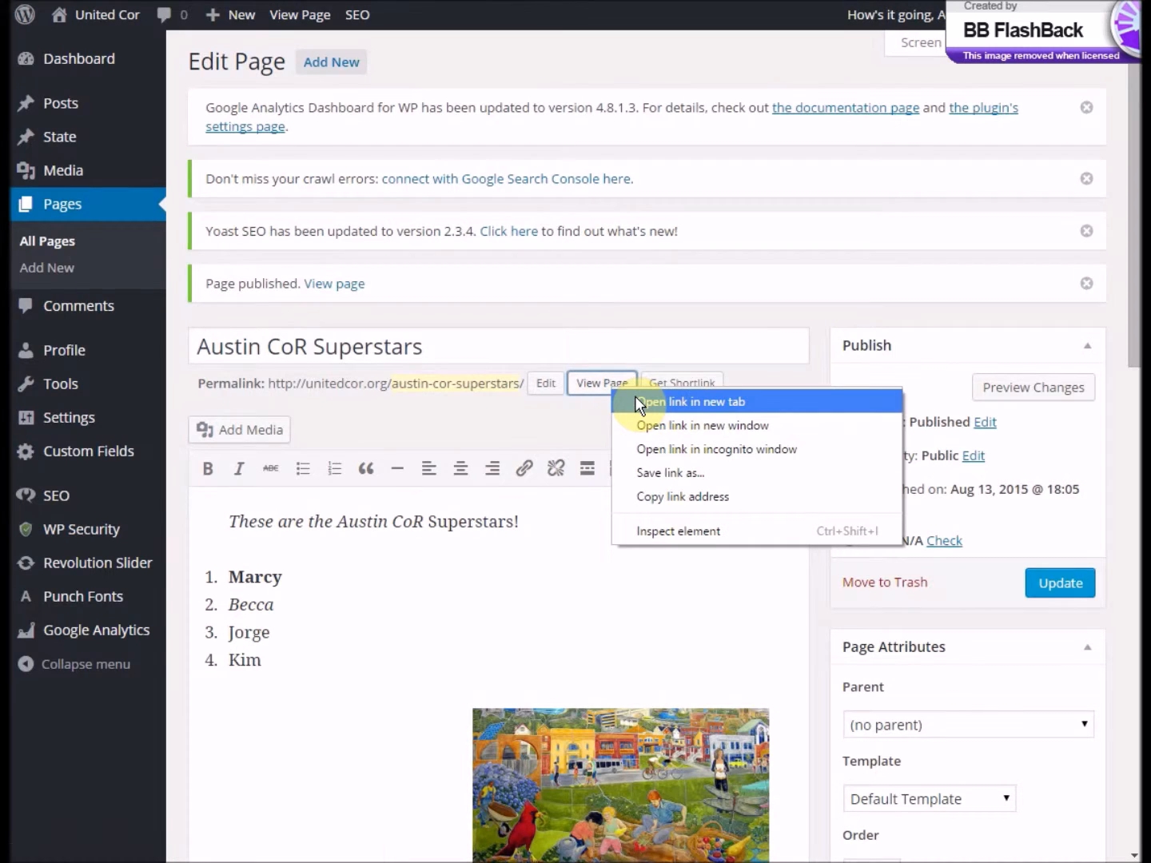
left_click(637, 401)
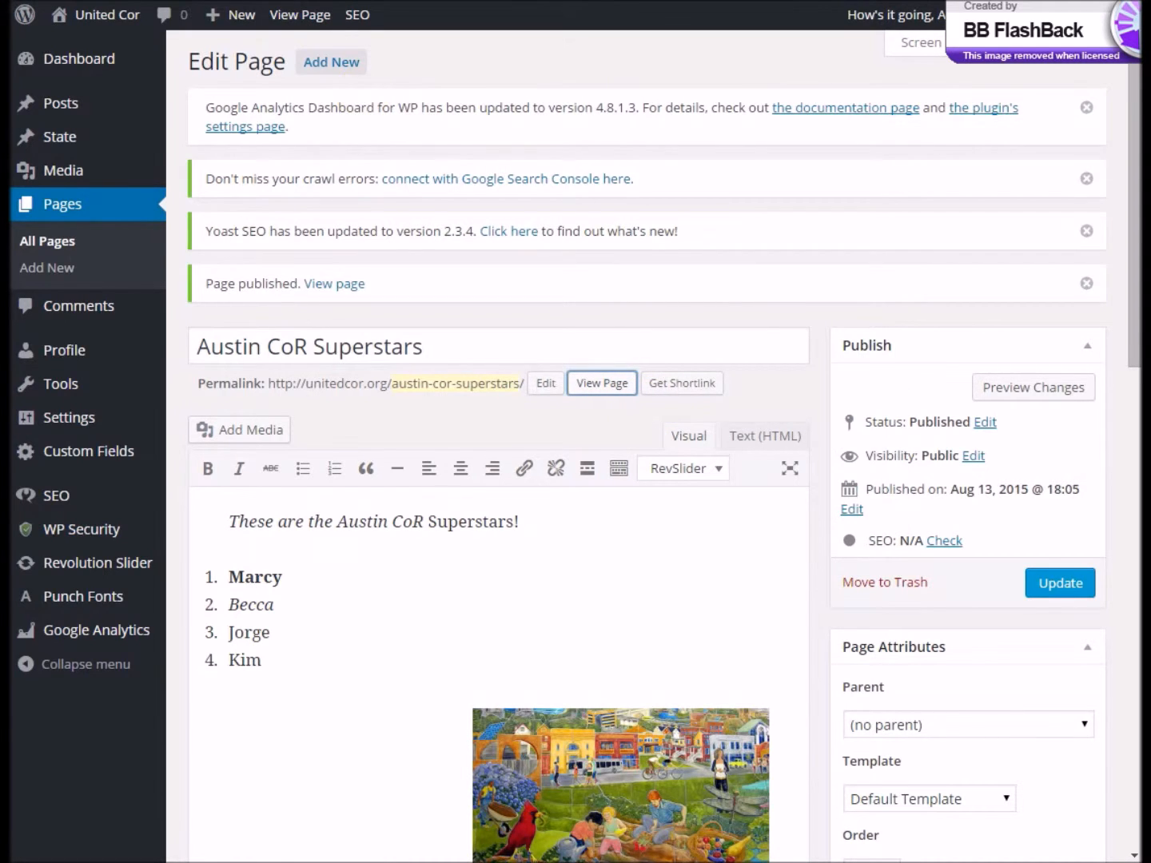
key("ctrl+Tab")
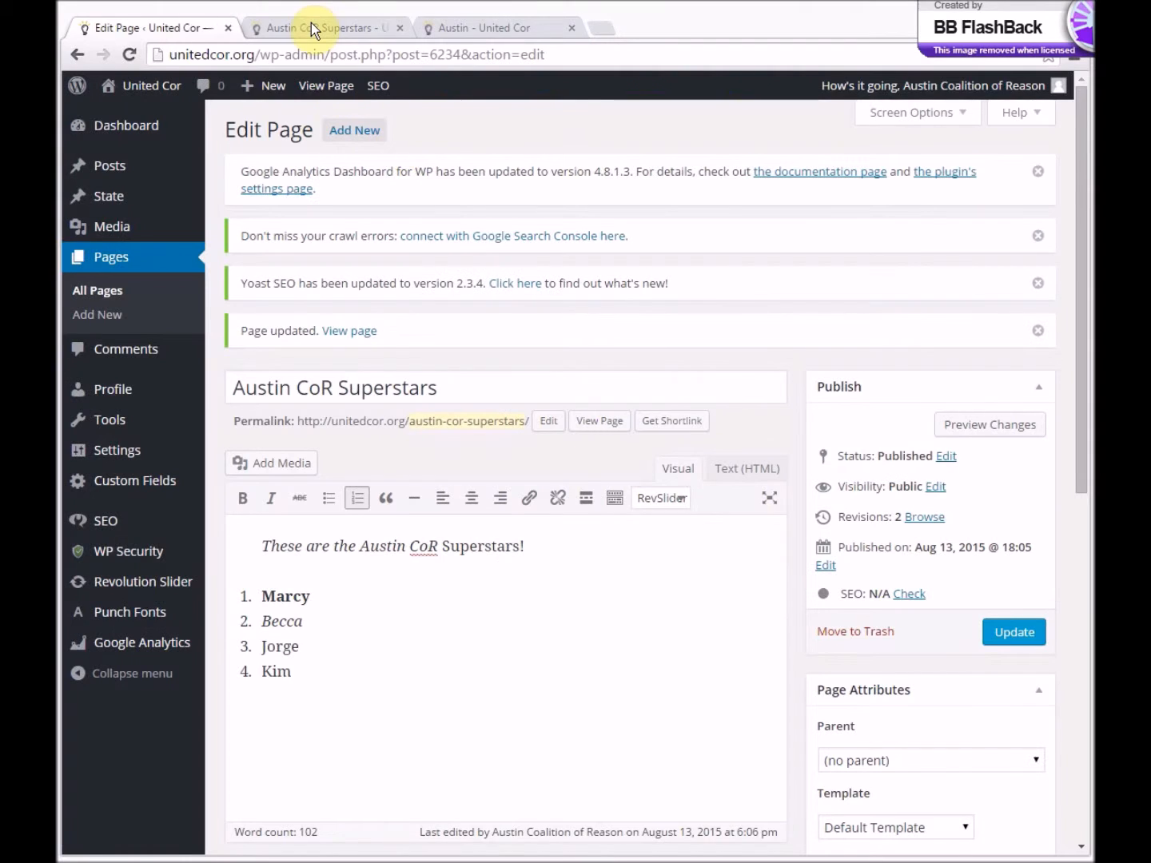
left_click(311, 24)
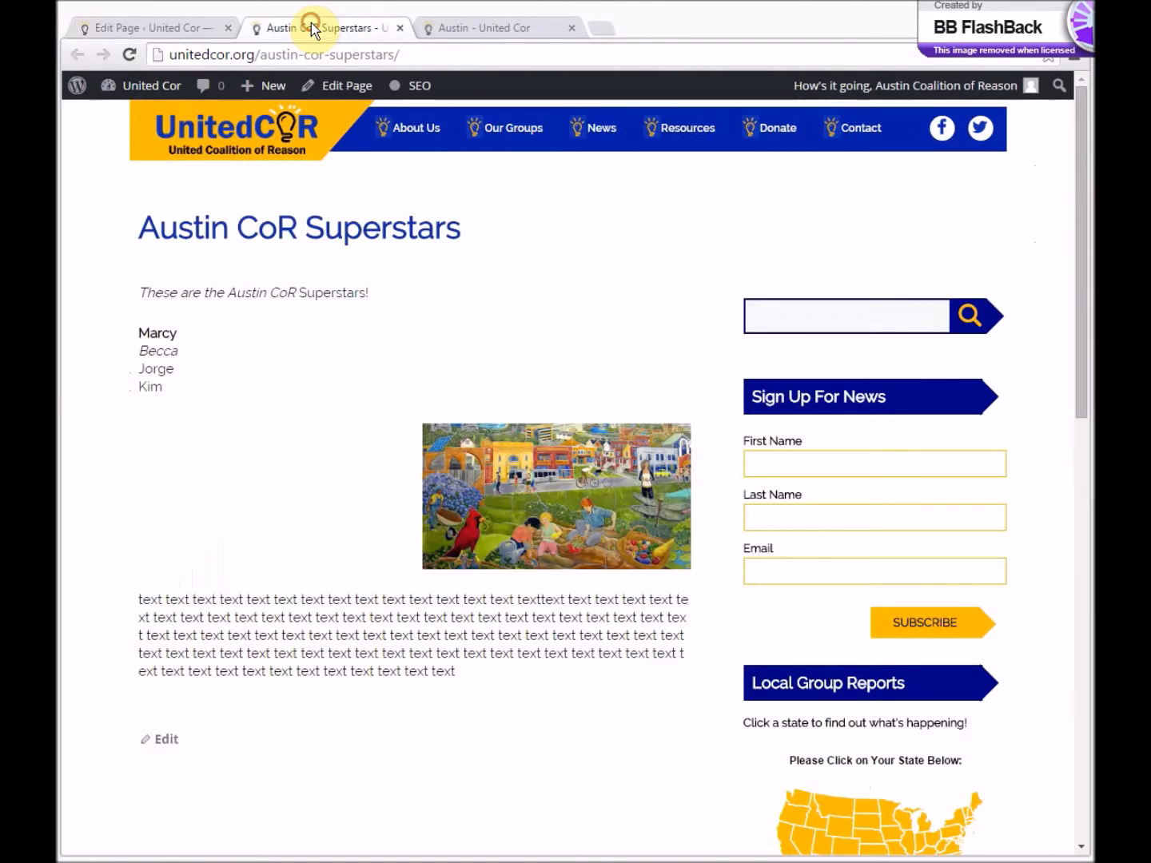
- Copy the web address of the public Austin CoR Superstars page
left_click(318, 50)
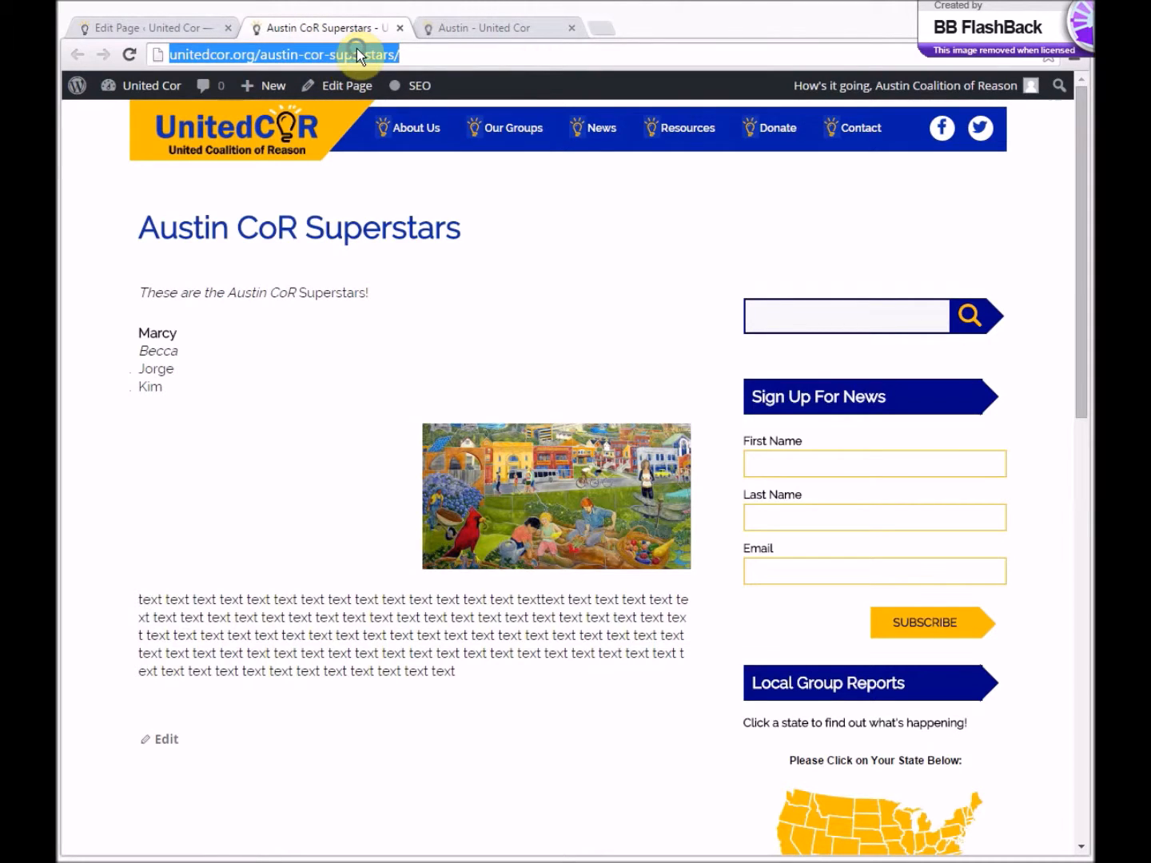
right_click(357, 50)
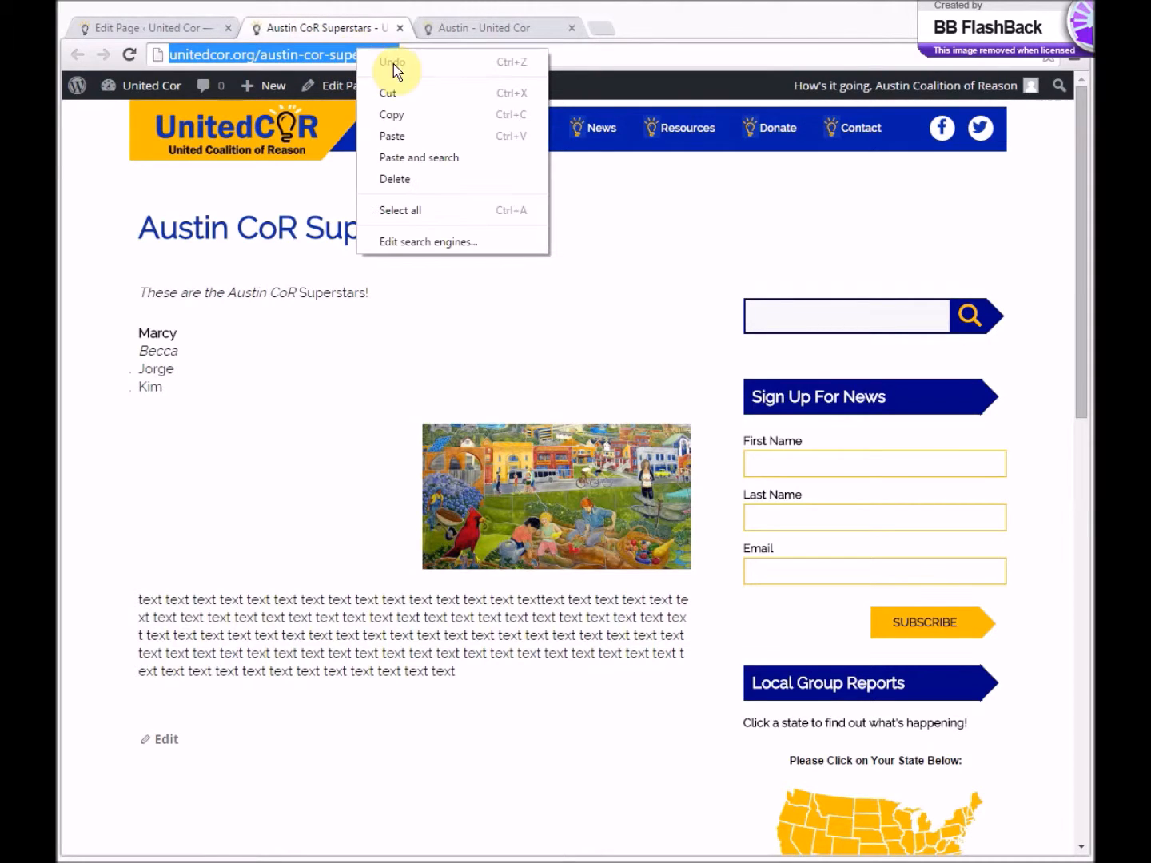
left_click(442, 127)
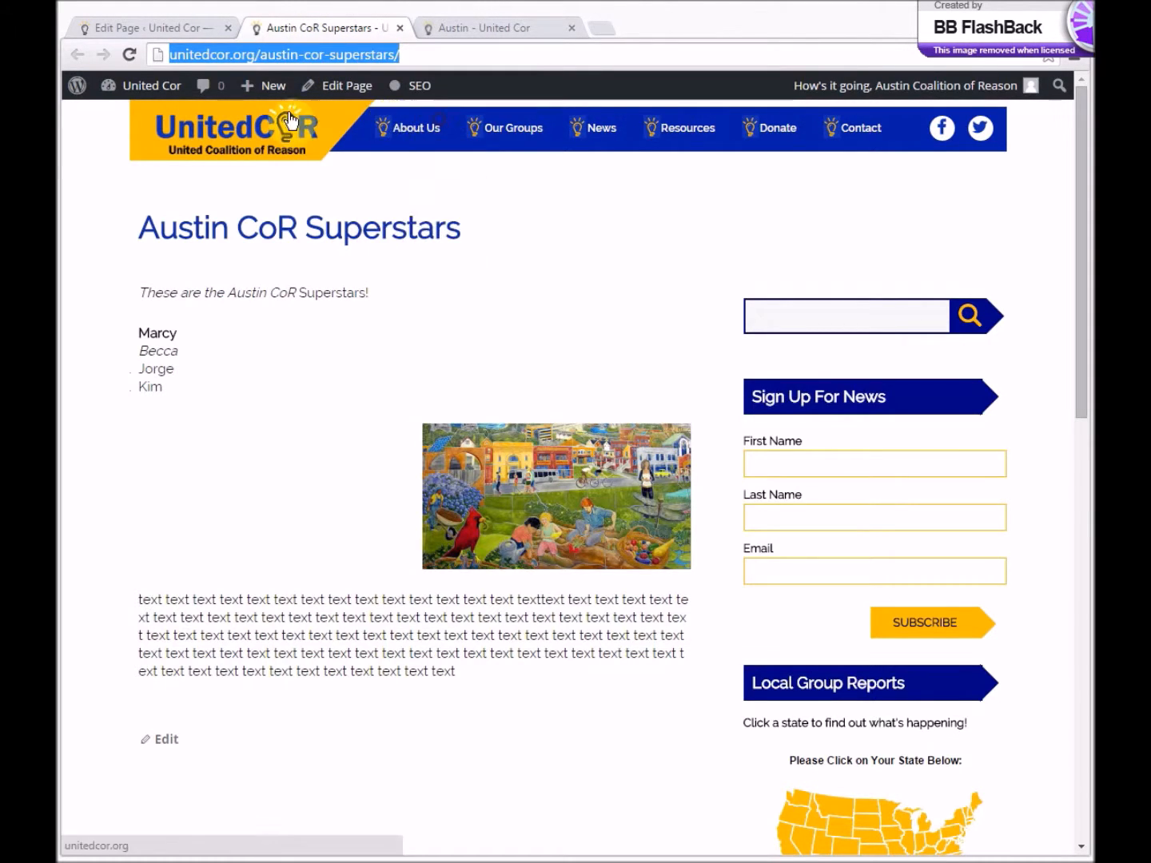
- Open the profile and add an "Austin CoR Superstars" bullet below Events in the Pages list of the Group Description
left_click(176, 27)
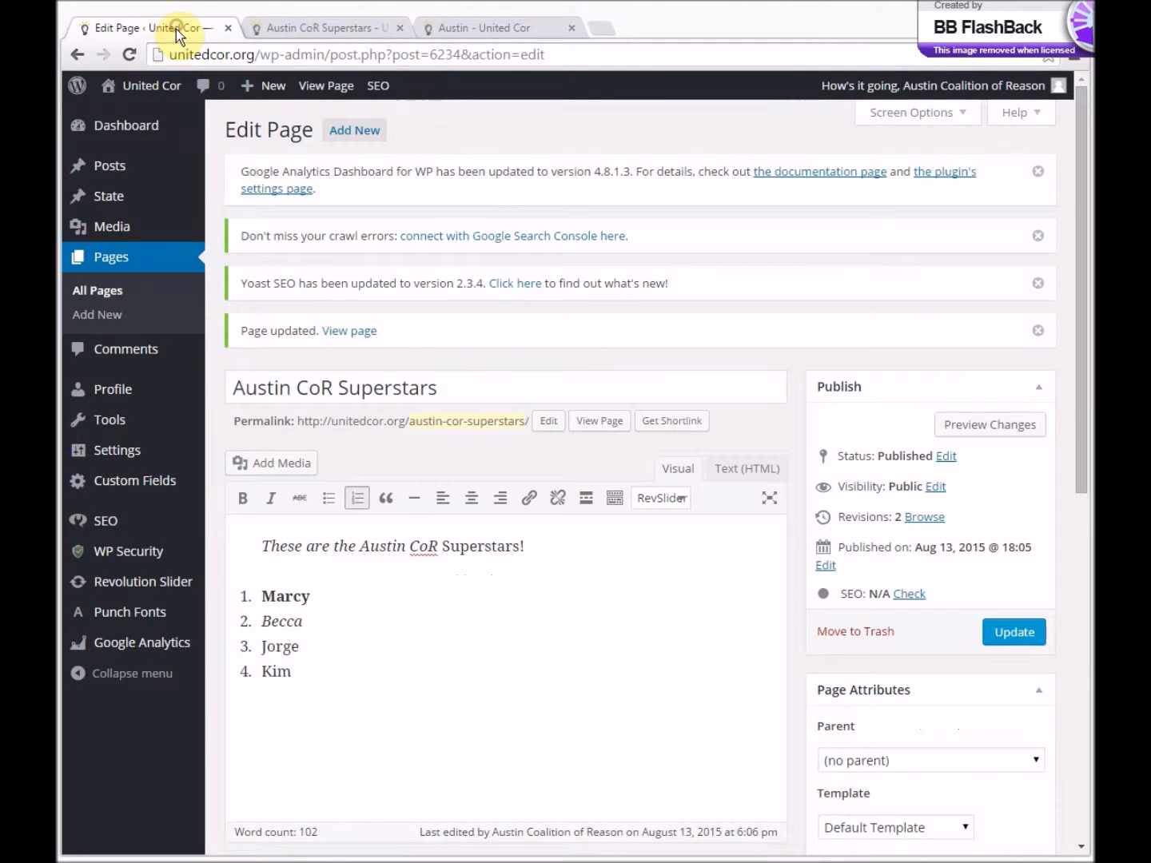
left_click(107, 387)
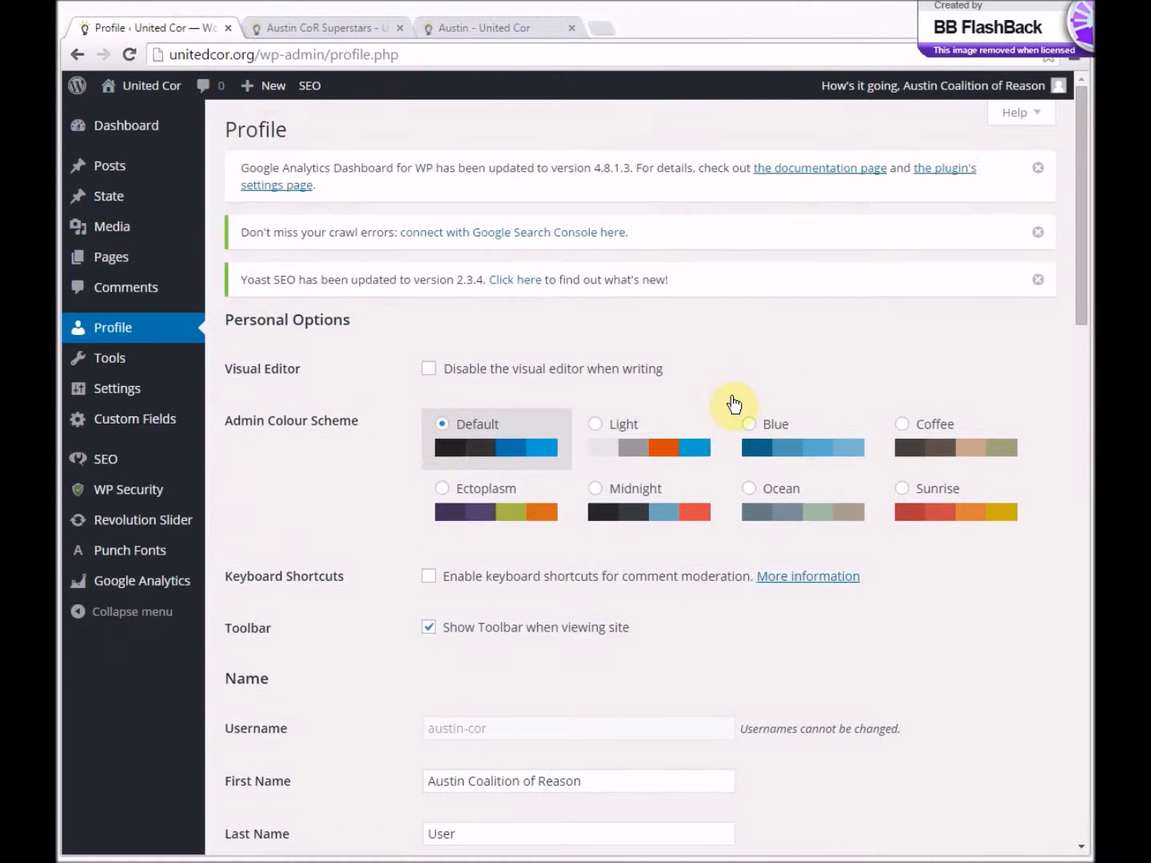
scroll(1075, 166, "down", 20)
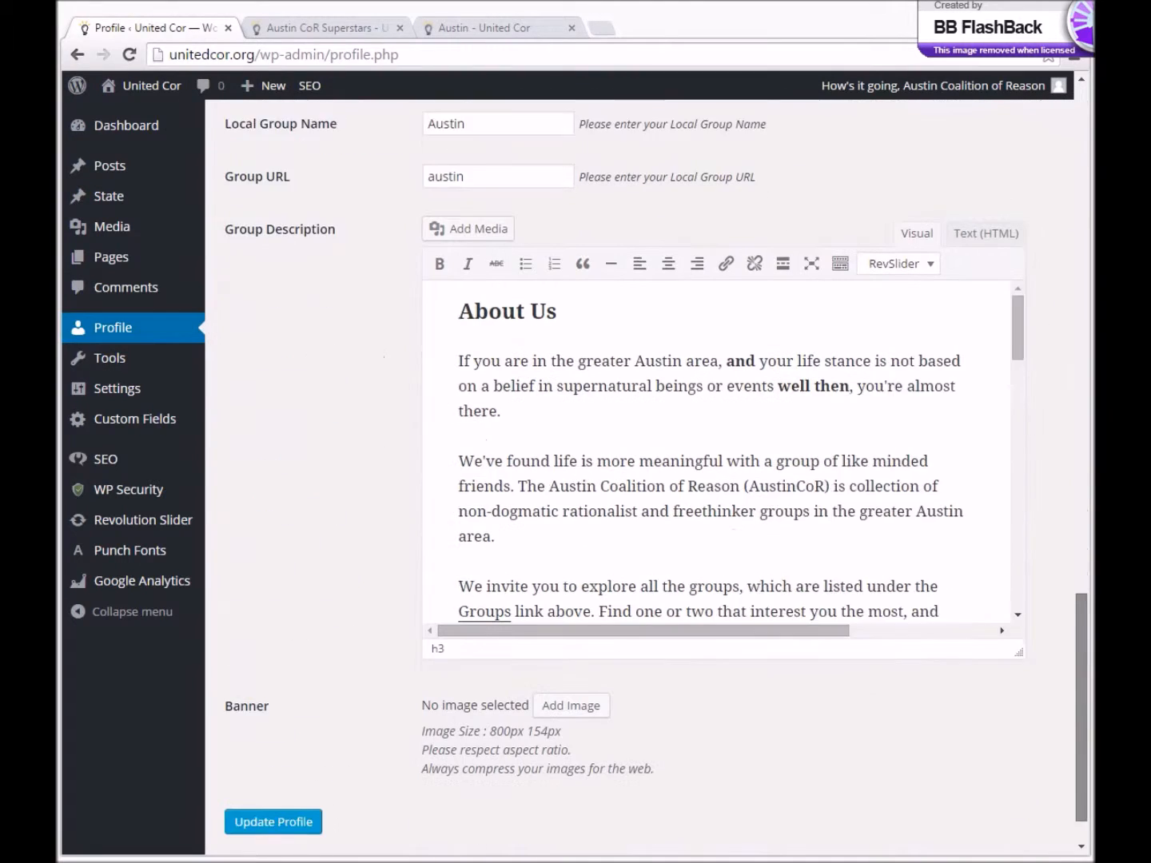
left_click_drag(1027, 336, 1033, 545)
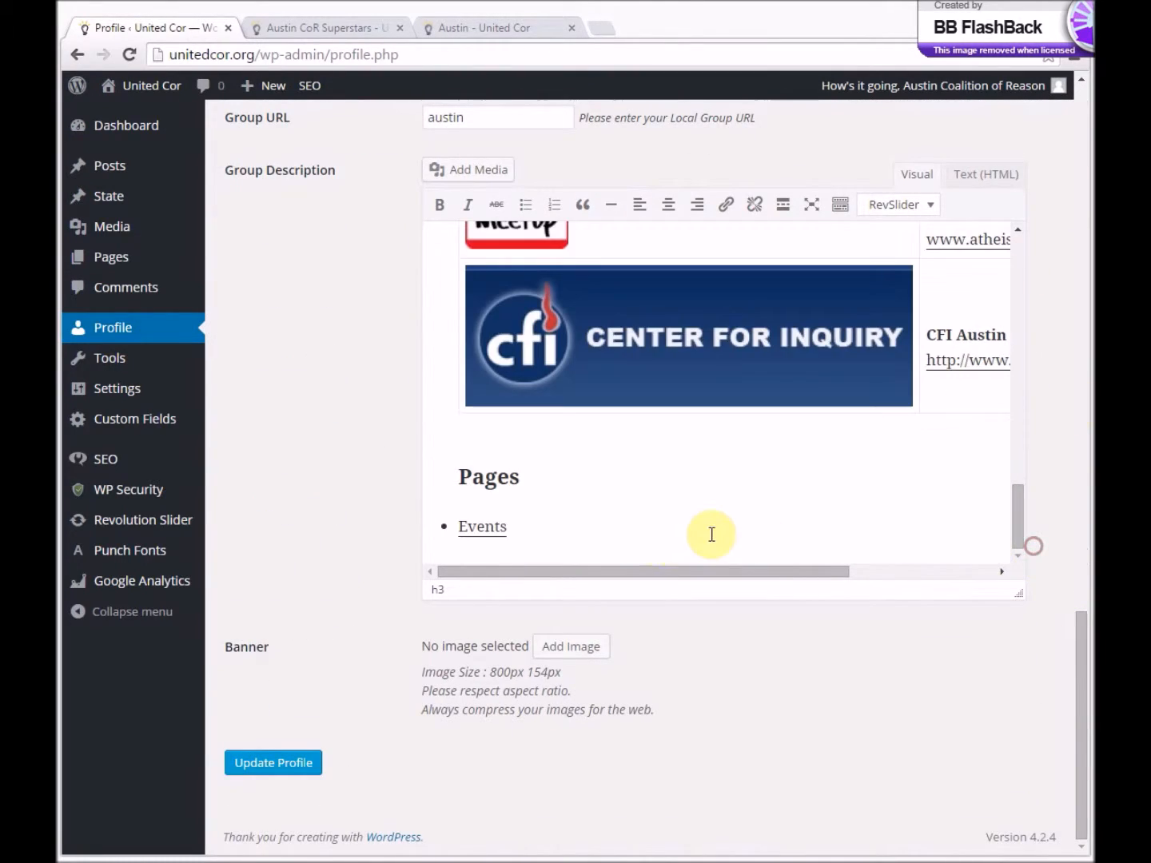
left_click(608, 529)
key("Return")
type("Austin CoR Superstars")
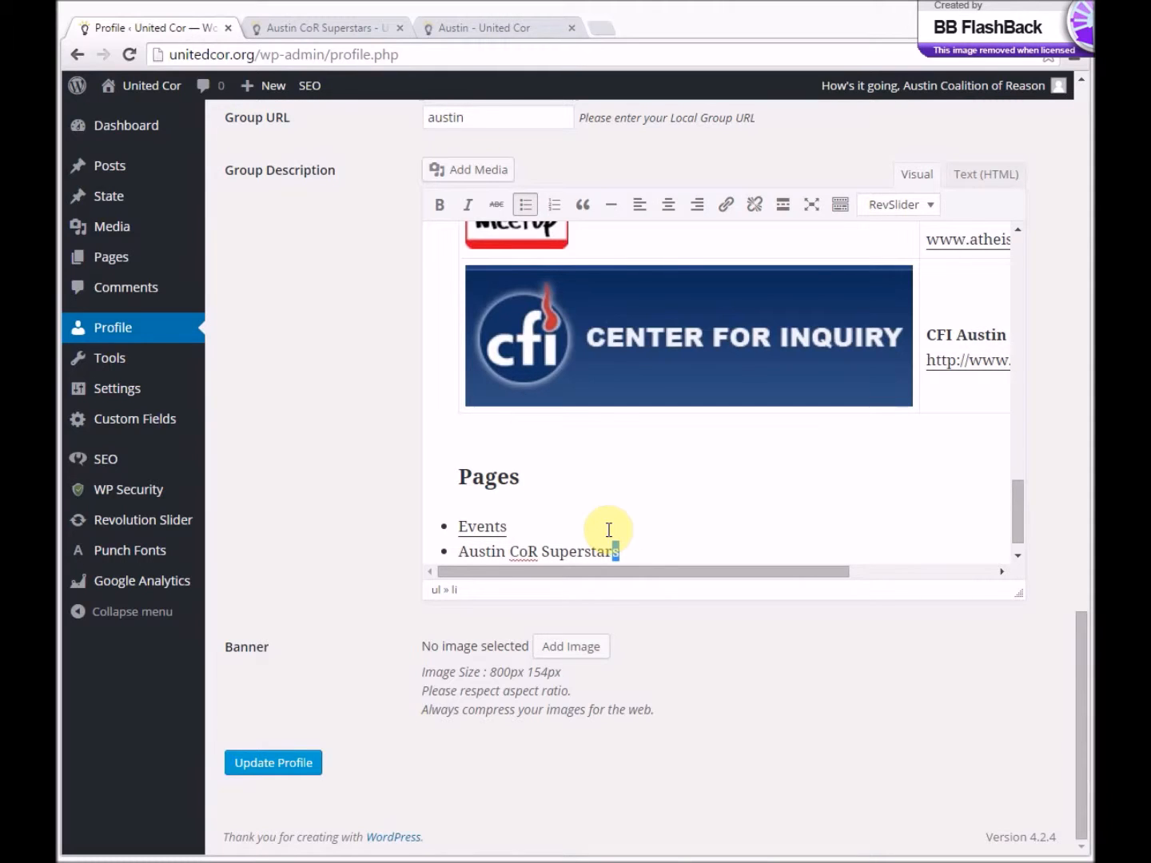
key("shift+Left")
key("shift+Left")
key("shift+Left")
key("shift+Left")
key("shift+Left")
key("shift+Left")
key("shift+Left")
key("shift+Left")
key("shift+Left")
key("shift+Left")
key("shift+Left")
key("shift+Left")
key("shift+Left")
key("shift+Left")
key("shift+Left")
key("shift+Left")
key("shift+Left")
key("shift+Left")
key("shift+Left")
key("shift+Left")
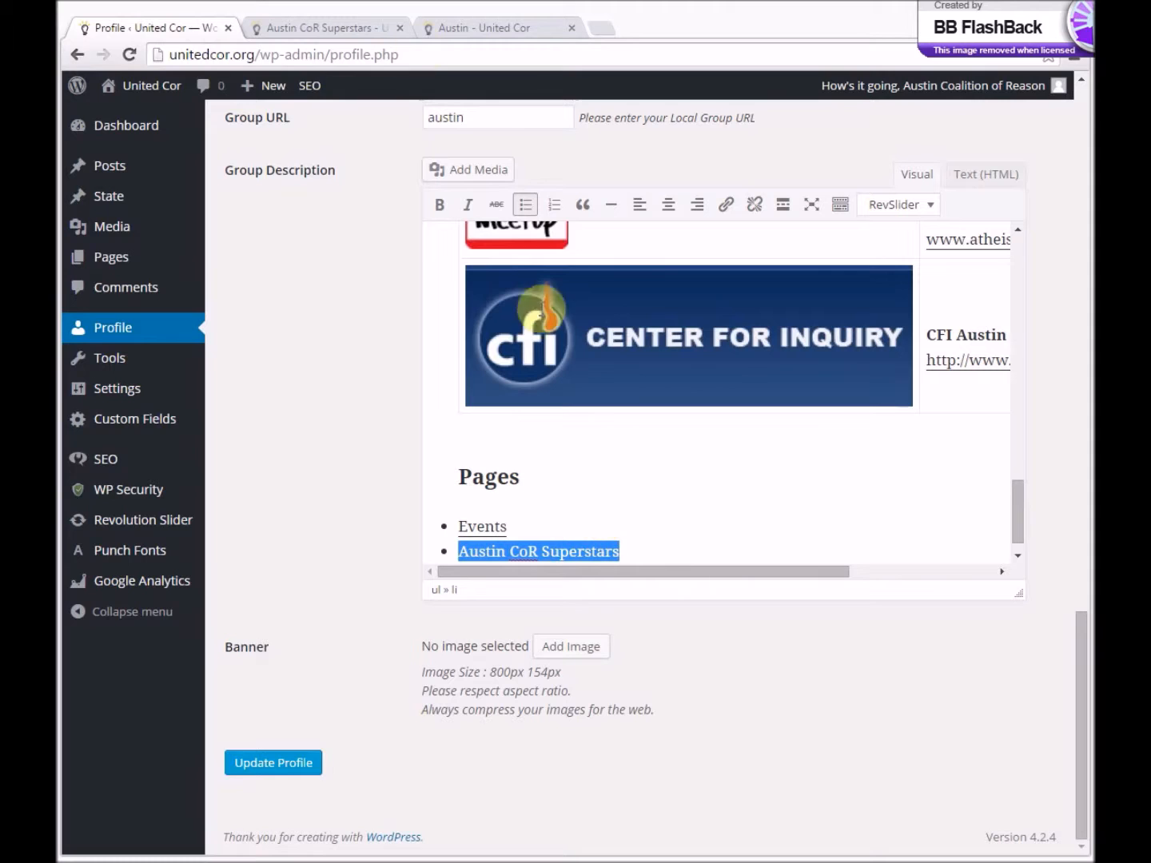
left_click(728, 204)
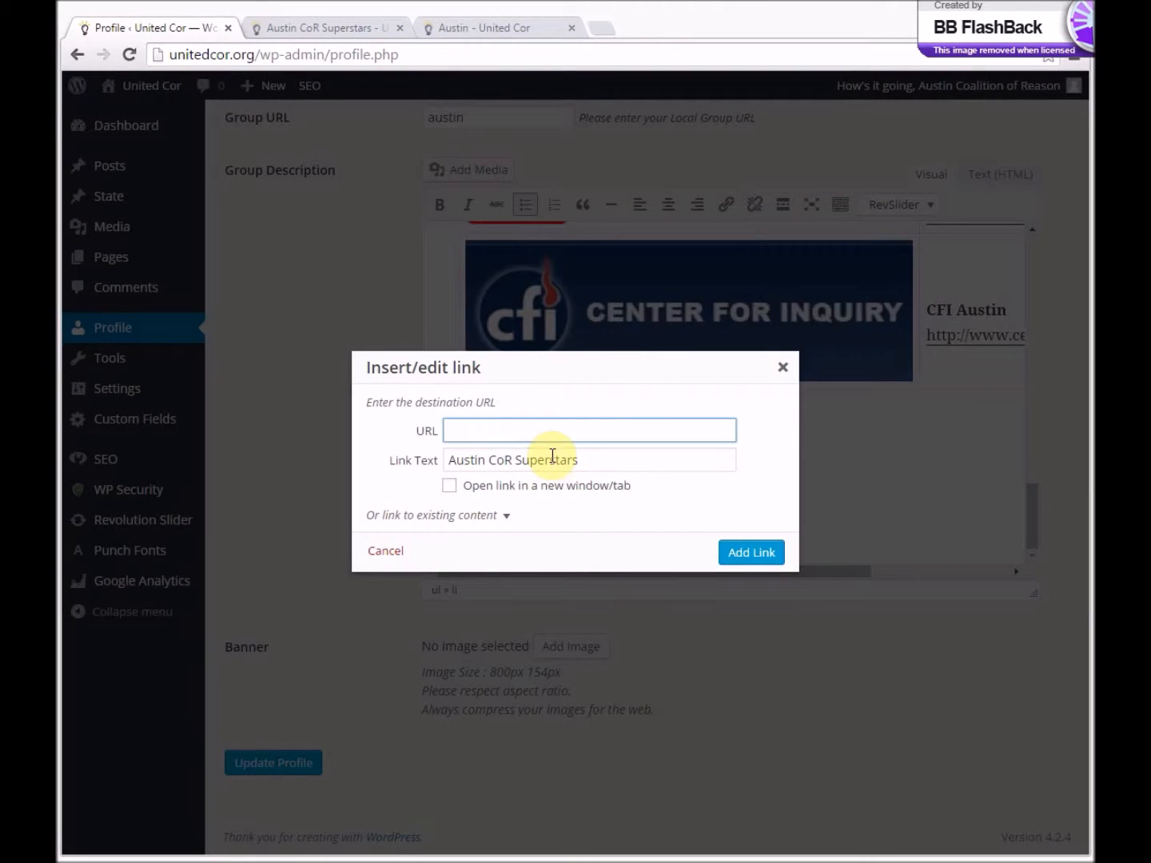
key("ctrl+v")
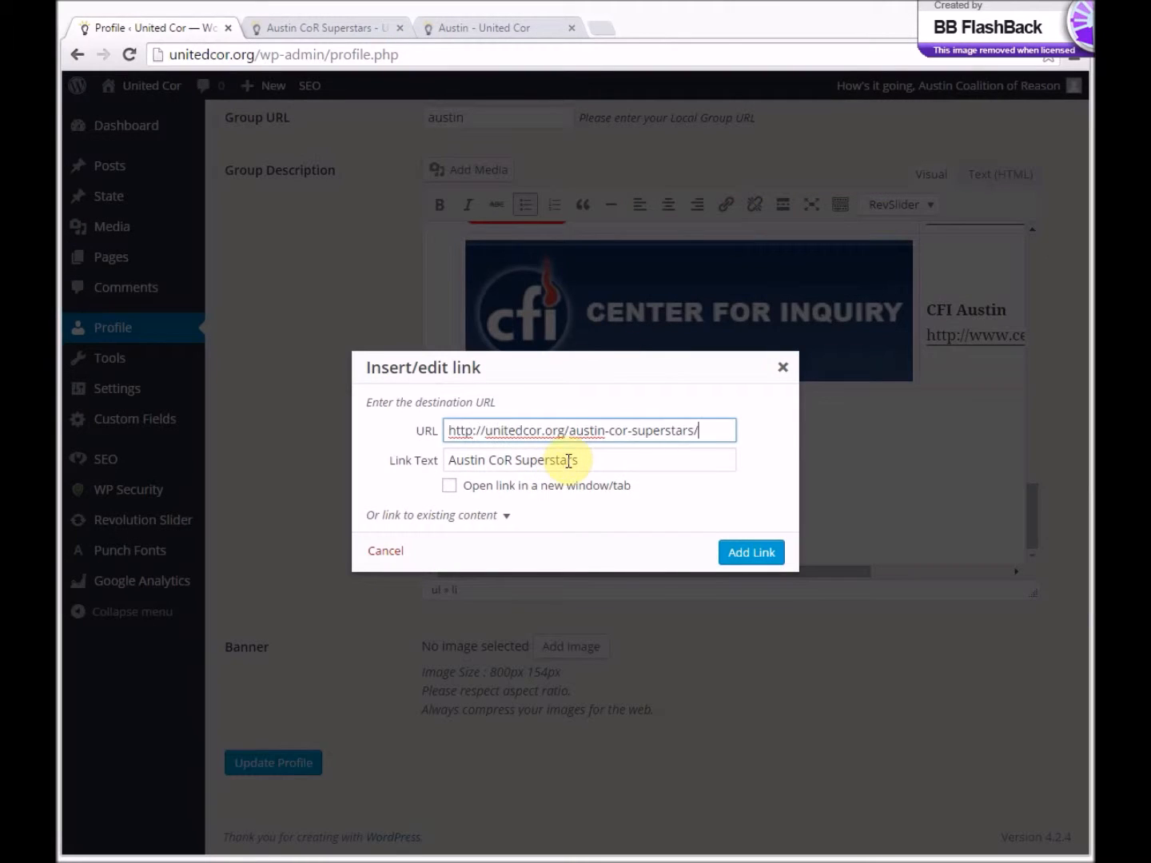
left_click(740, 553)
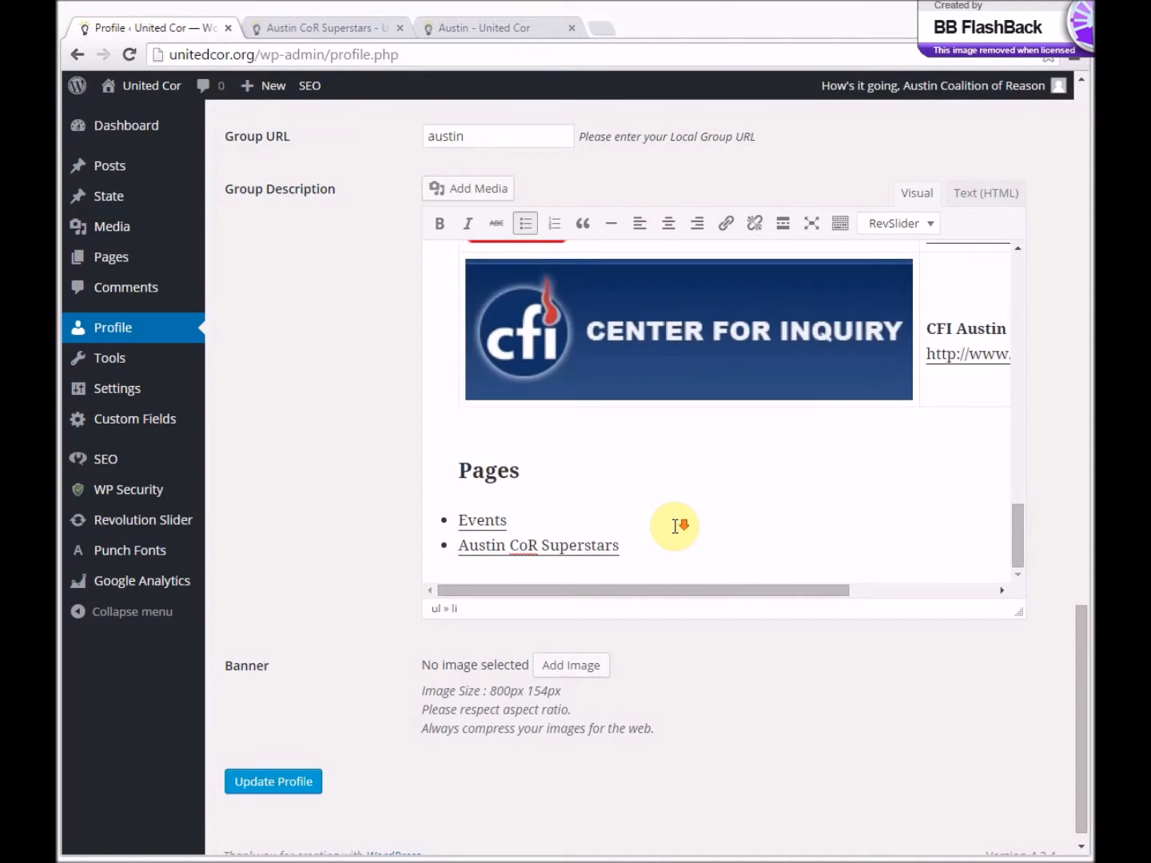
- Save the profile changes and reload the public Austin group page
left_click(263, 791)
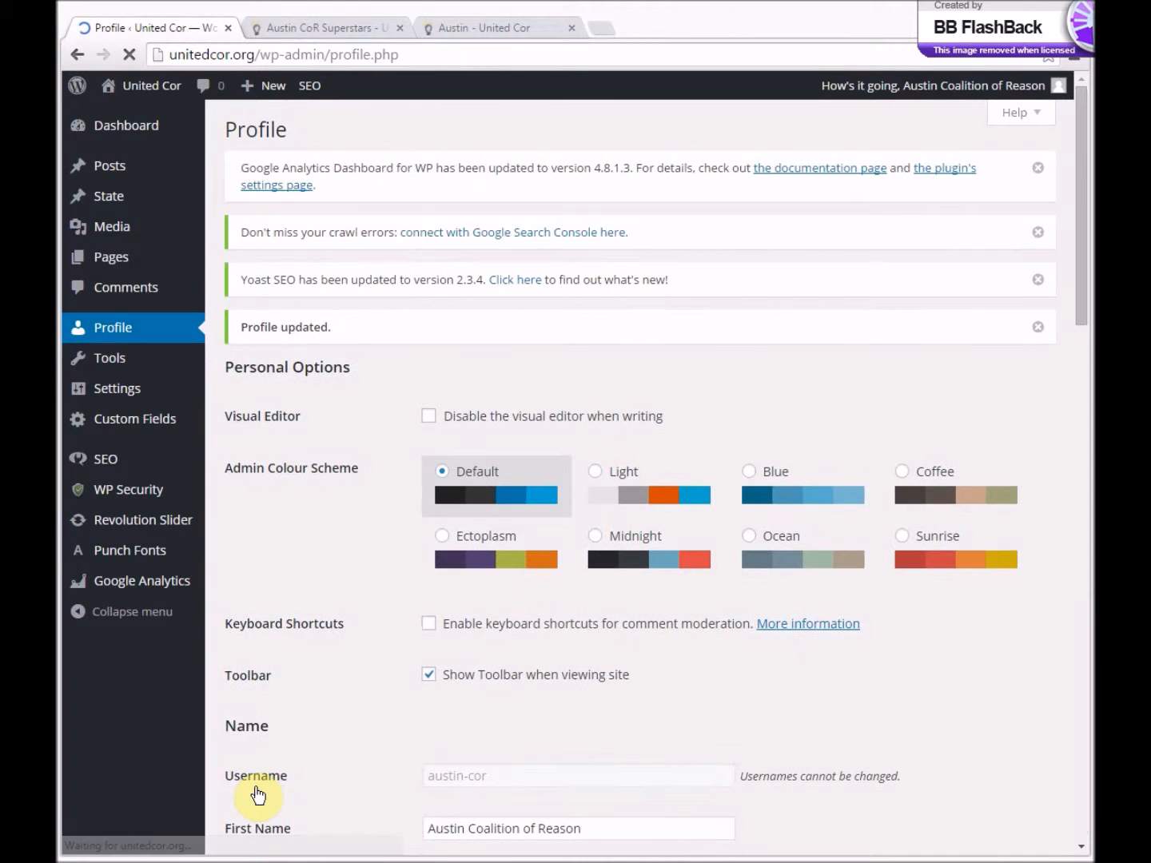
left_click(501, 27)
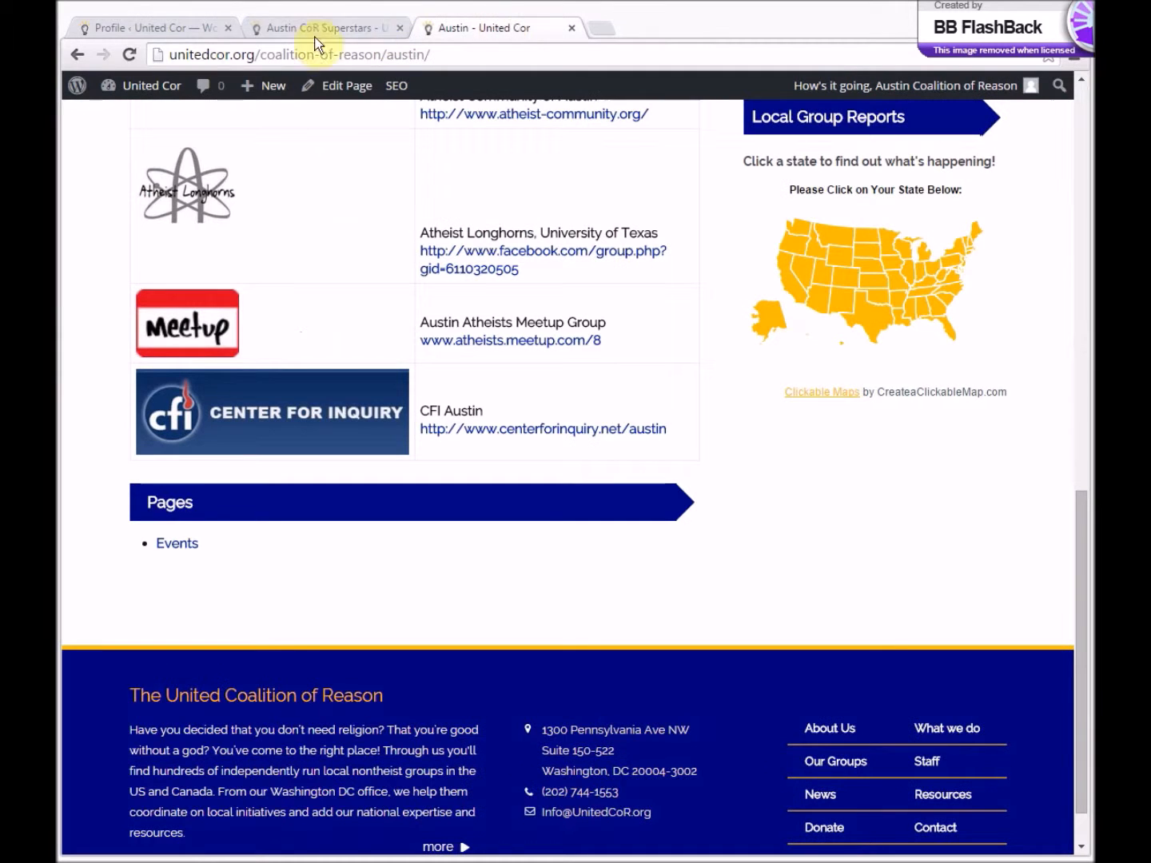
left_click(132, 53)
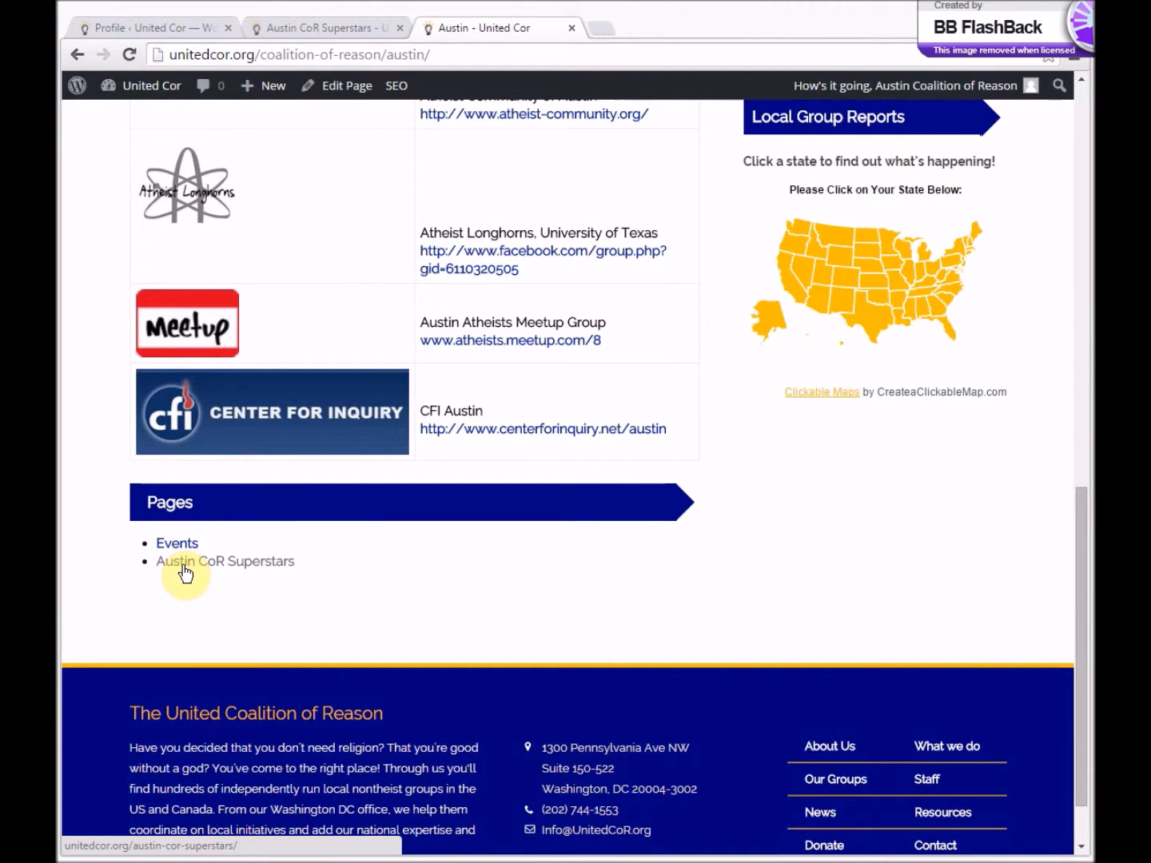
- Open the Austin CoR Superstars link from the Pages list in a new browser tab and view it
right_click(184, 569)
left_click(243, 577)
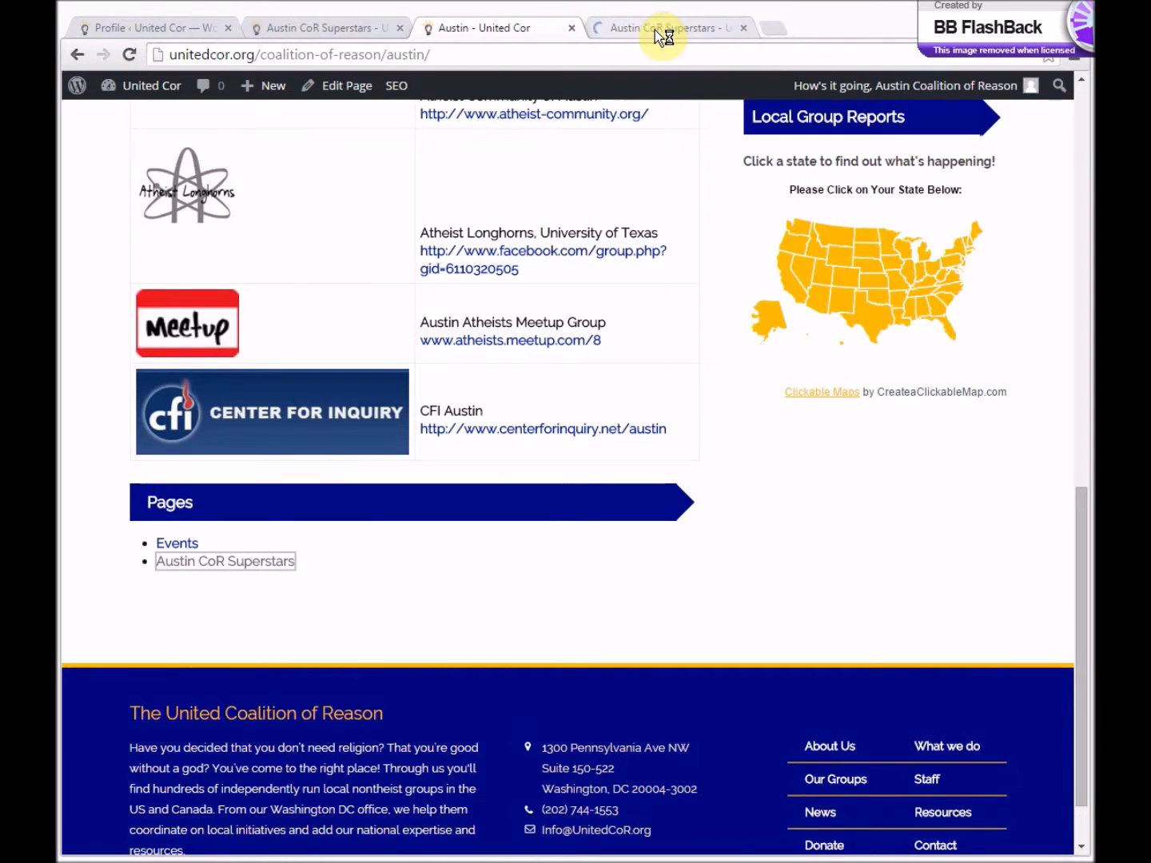
left_click(656, 29)
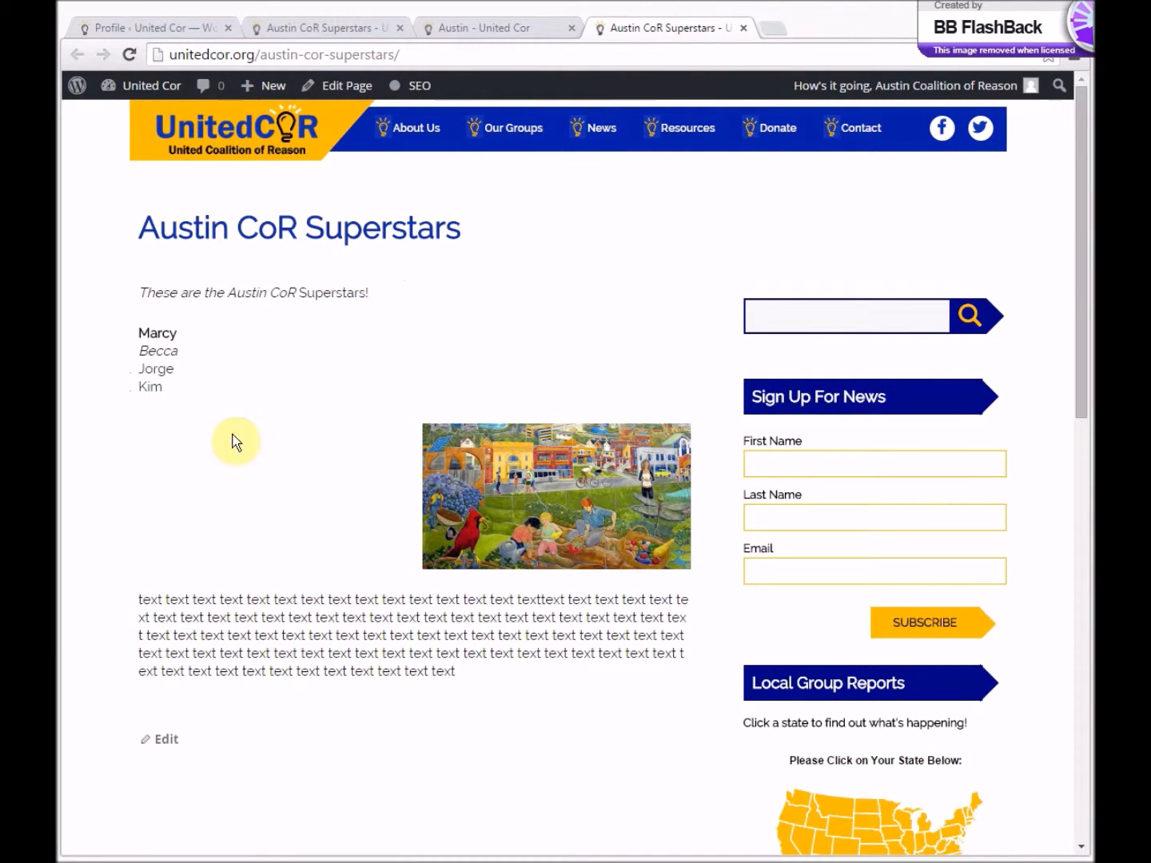
- Move the Austin CoR Superstars page to the Trash and close its browser tab
left_click(169, 741)
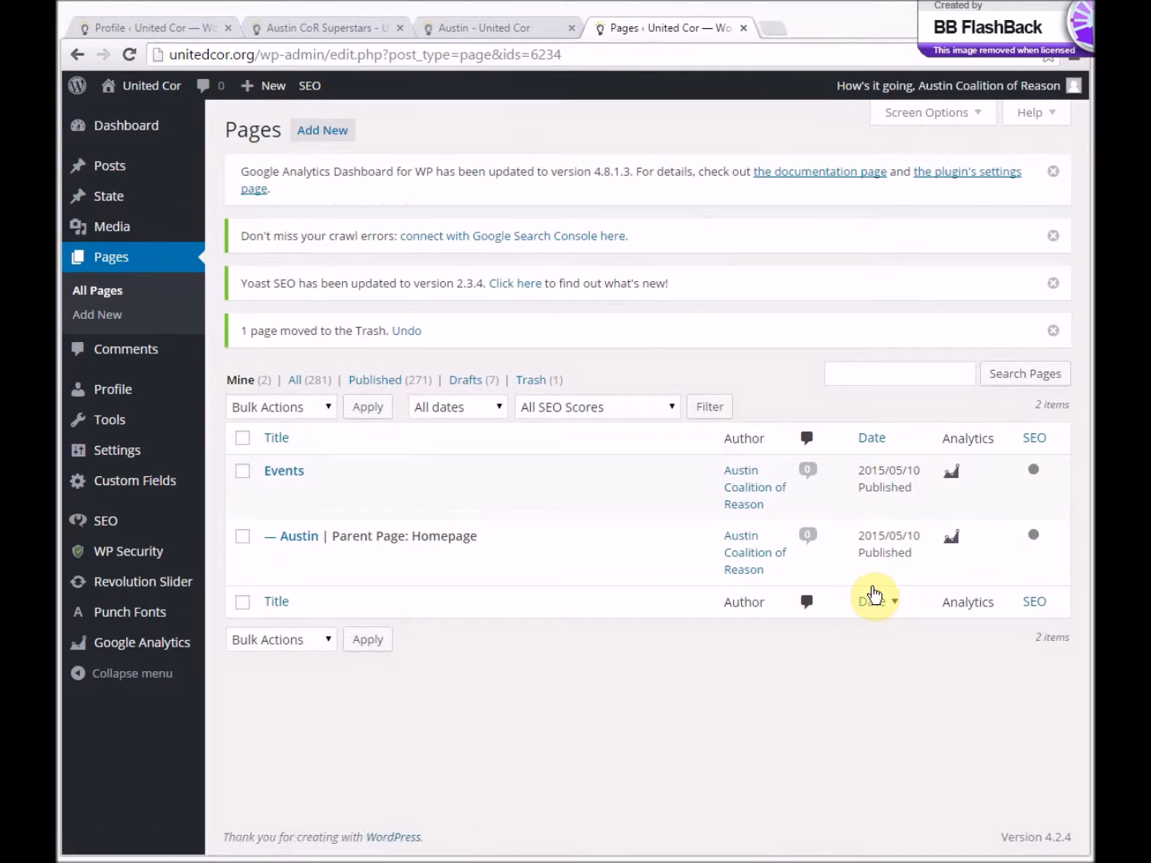
left_click(744, 29)
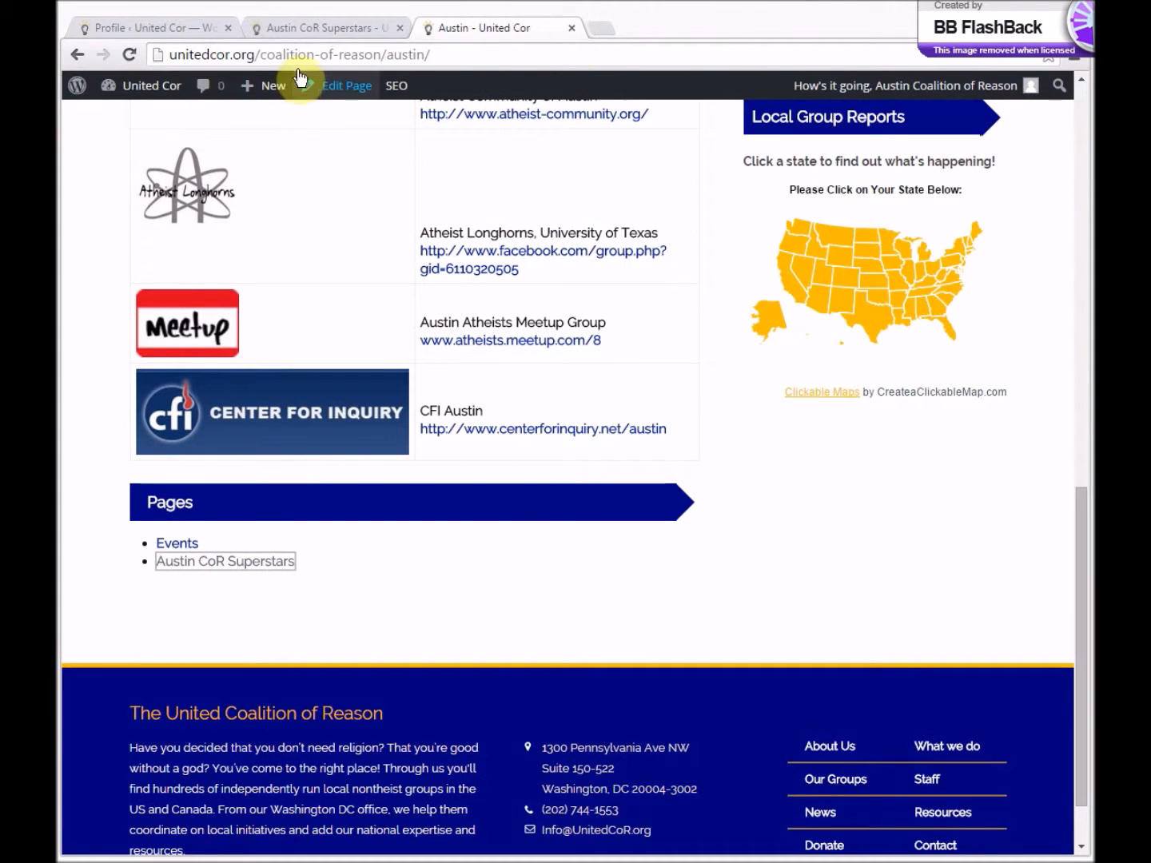
- Remove the Austin CoR Superstars bullet from the Pages list in the profile's Group Description and save the profile
left_click(196, 27)
scroll(283, 606, "down", 8)
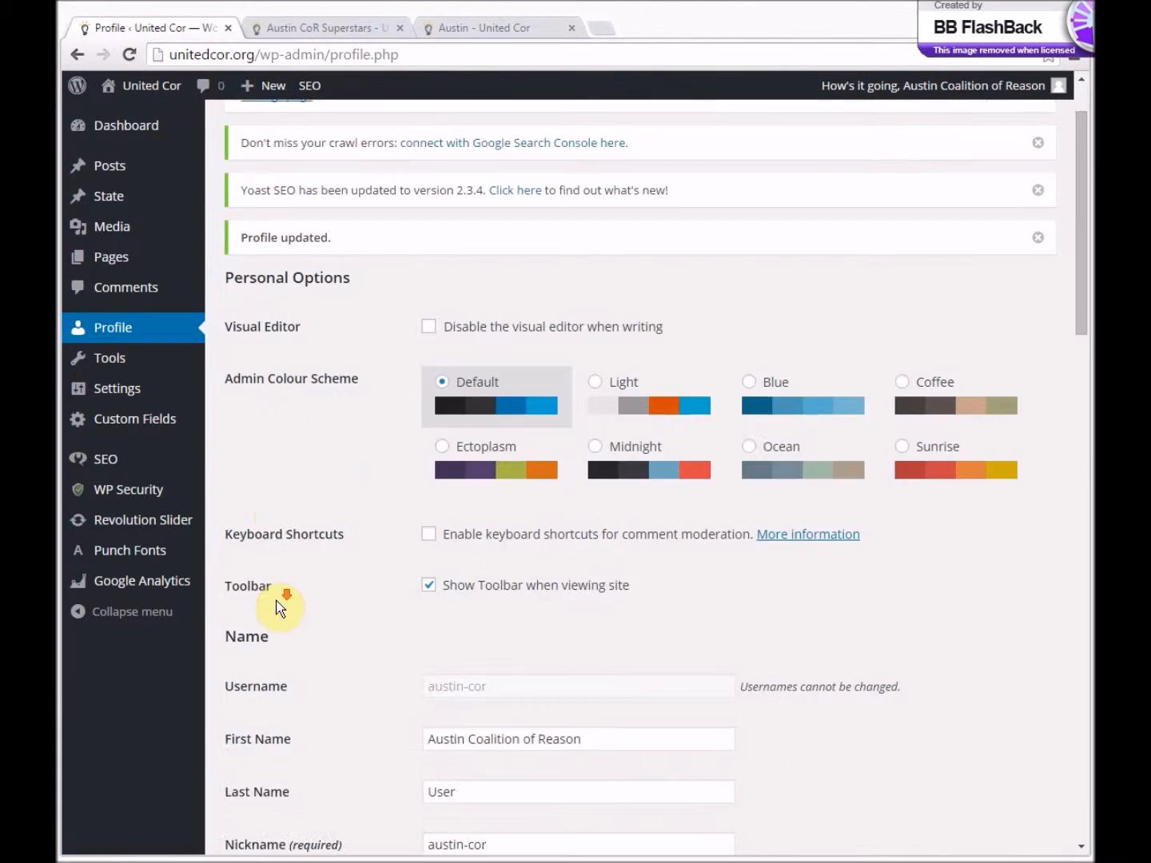
scroll(312, 637, "down", 12)
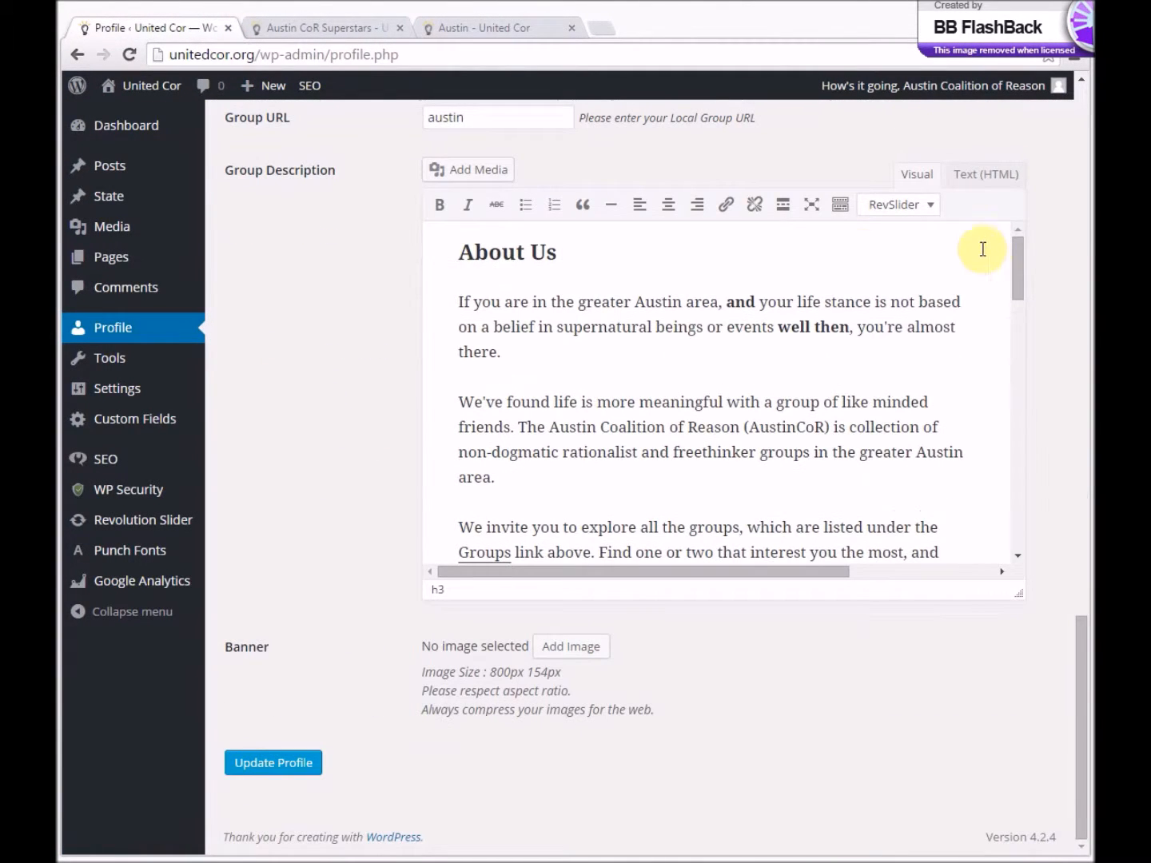
left_click_drag(1017, 280, 1045, 542)
left_click_drag(652, 537, 421, 555)
key("BackSpace")
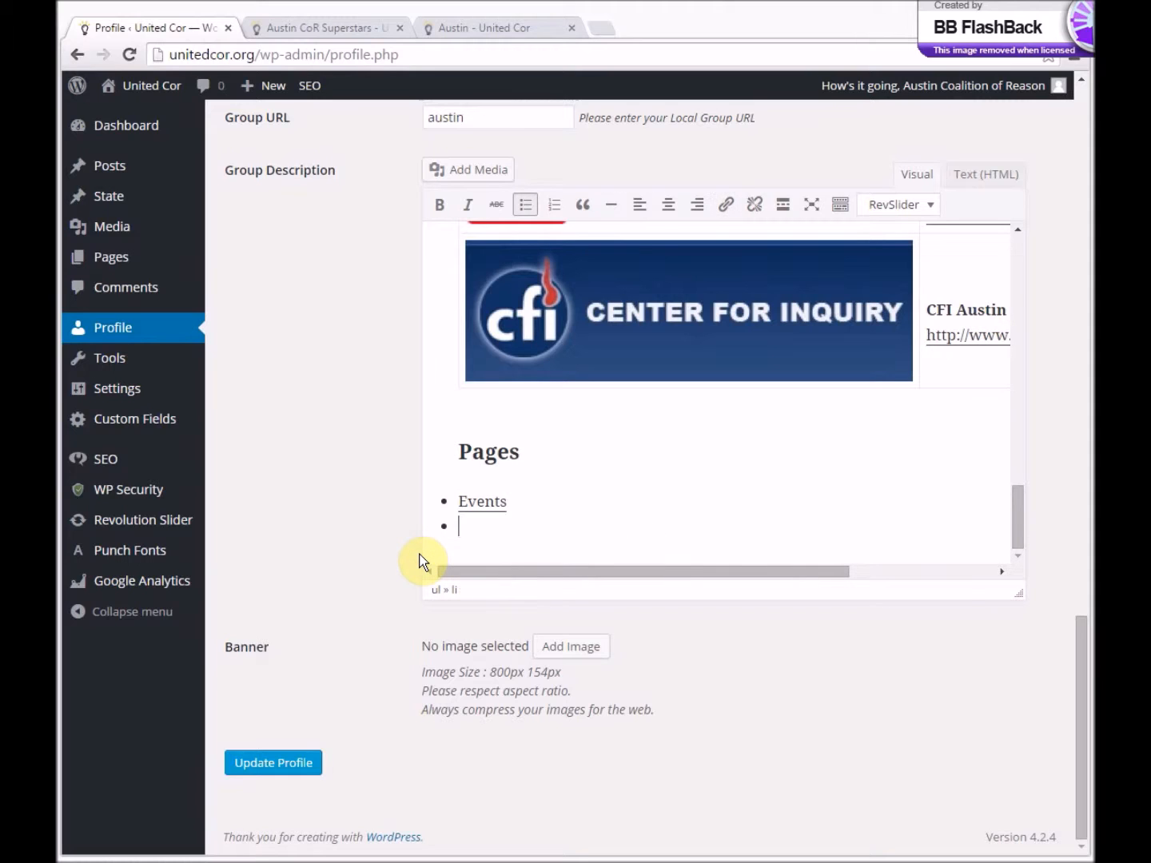
key("BackSpace")
left_click(300, 767)
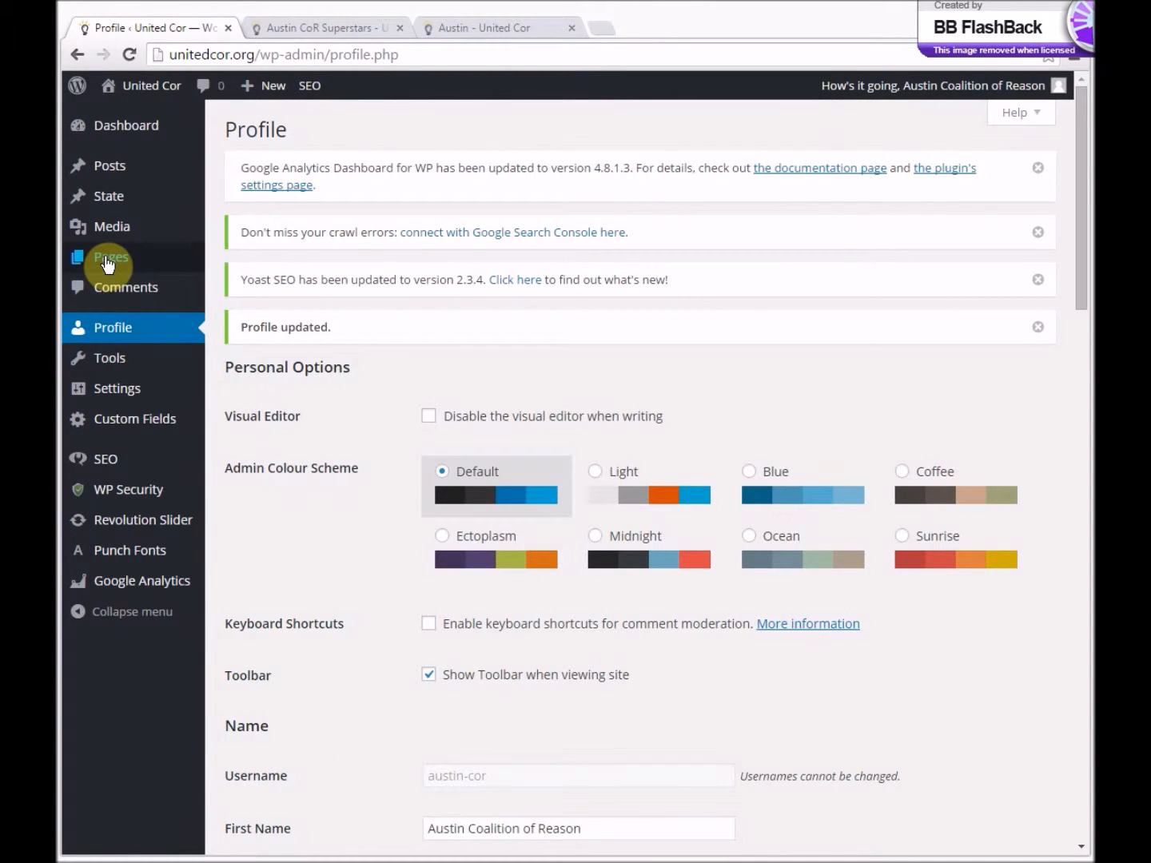
- Create a new post titled "BBQ Coming Thursday August 22"
mouse_move(106, 260)
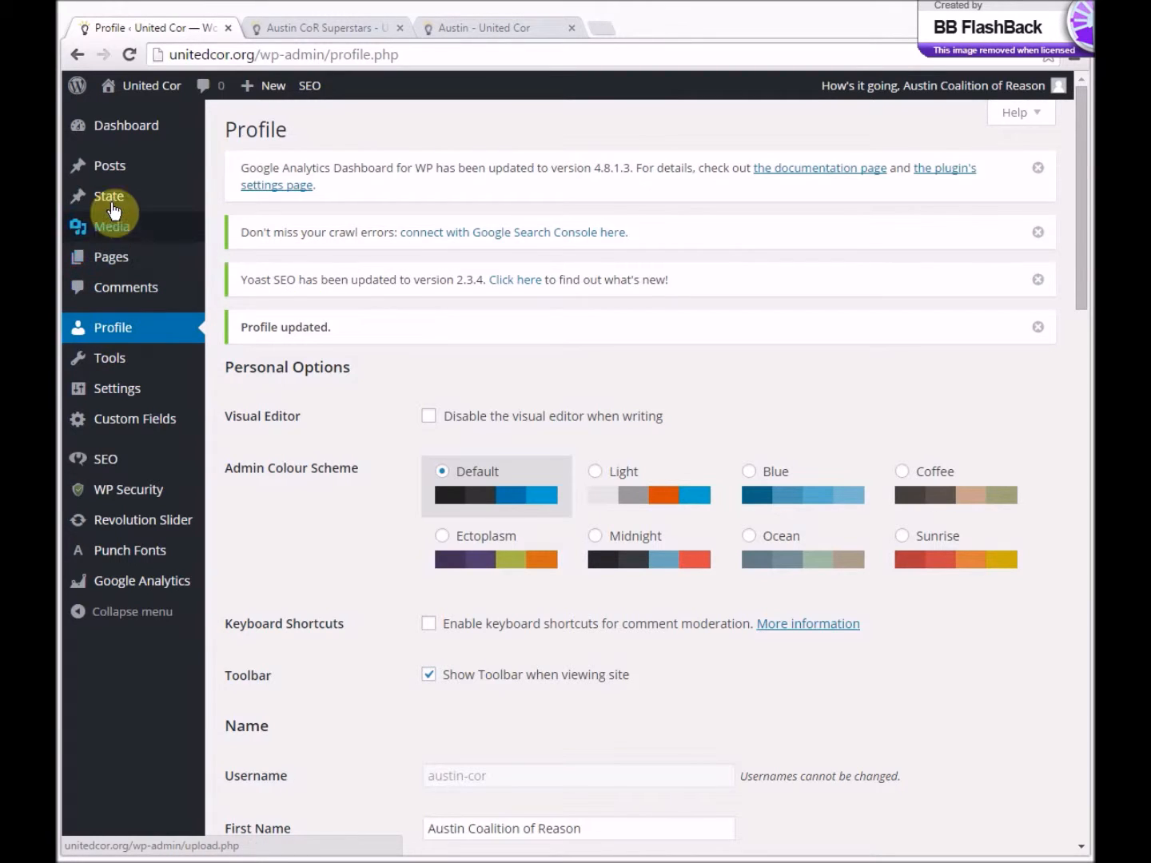
mouse_move(108, 178)
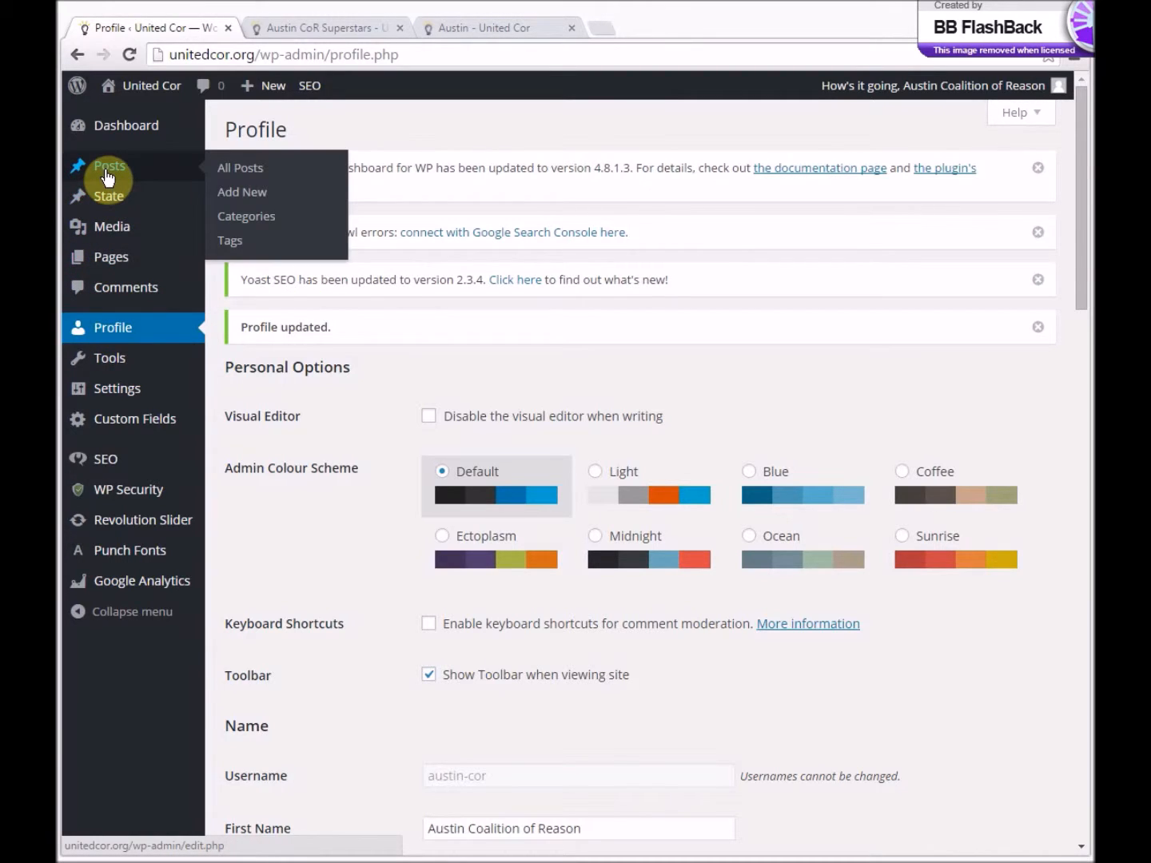
left_click(250, 194)
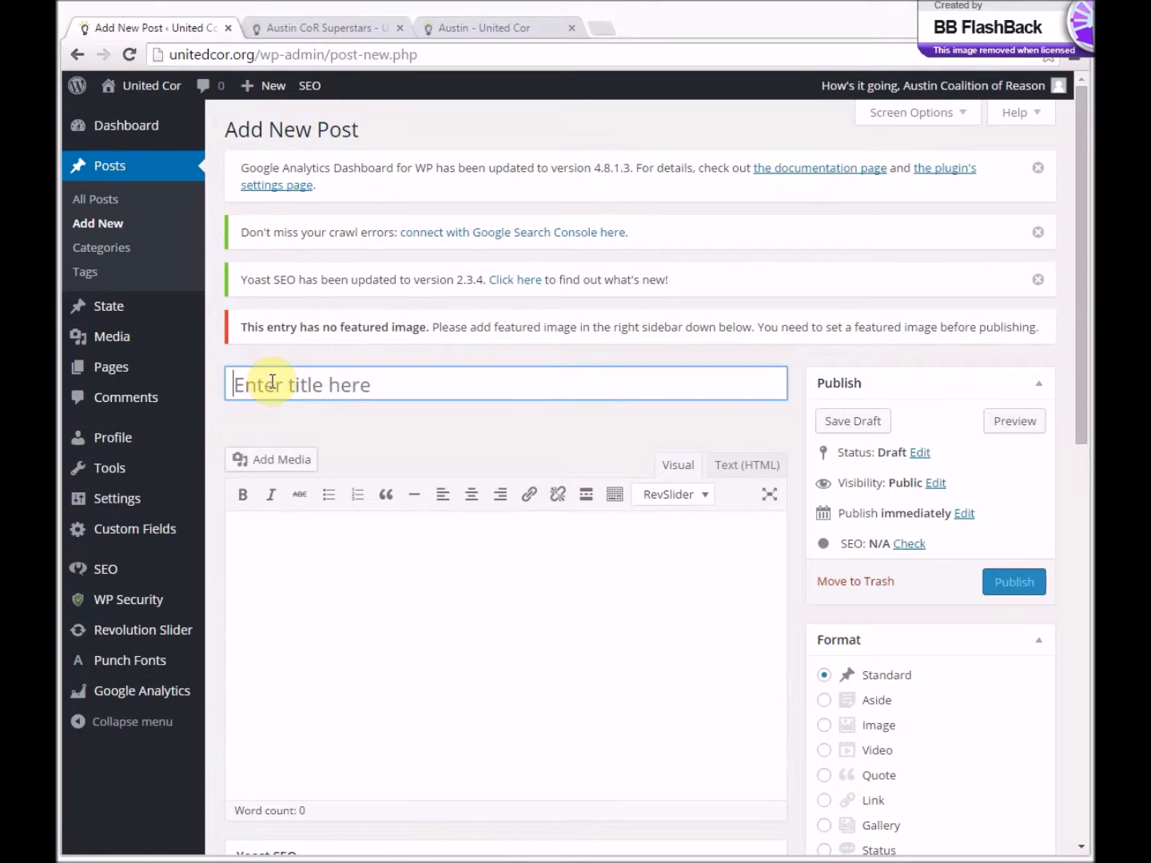
type("BBQ Coming Thursday August 22")
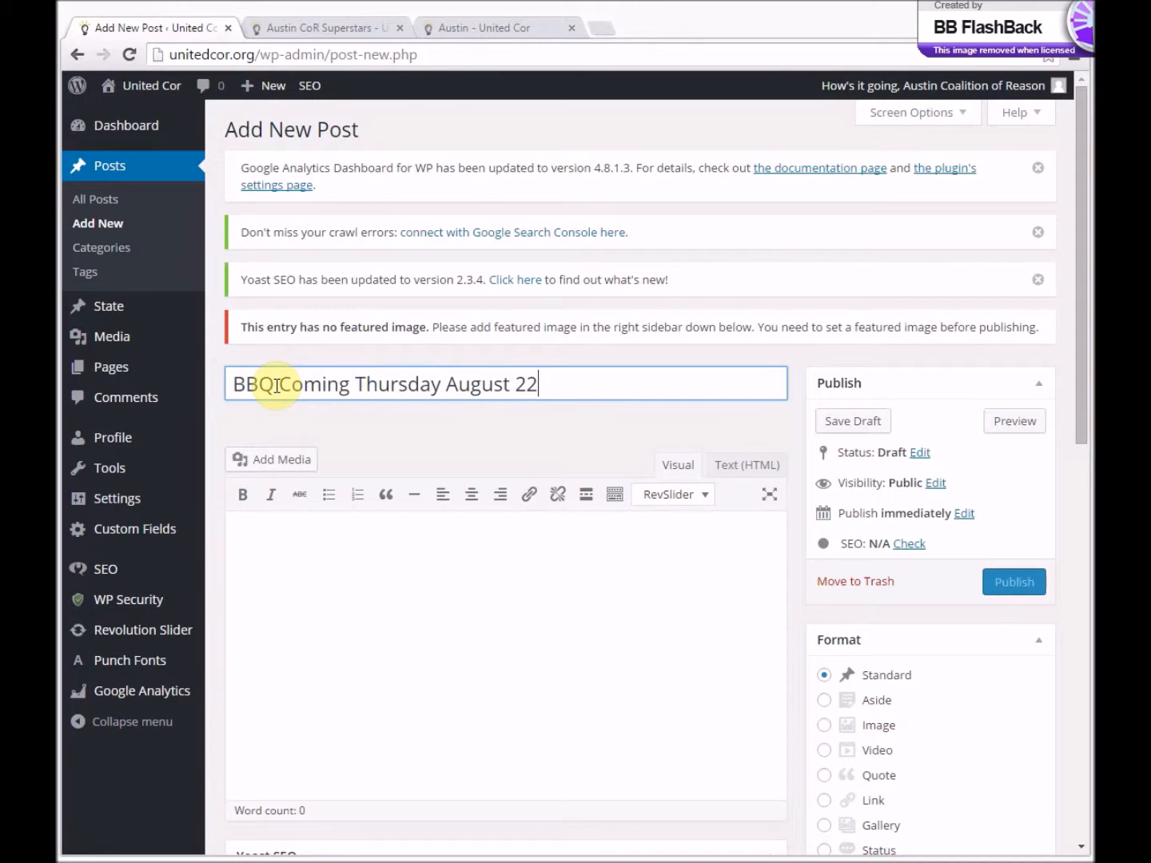
left_click(277, 385)
- Write "This week we're raising money to help leukemia research." as the post's opening sentence
left_click(336, 581)
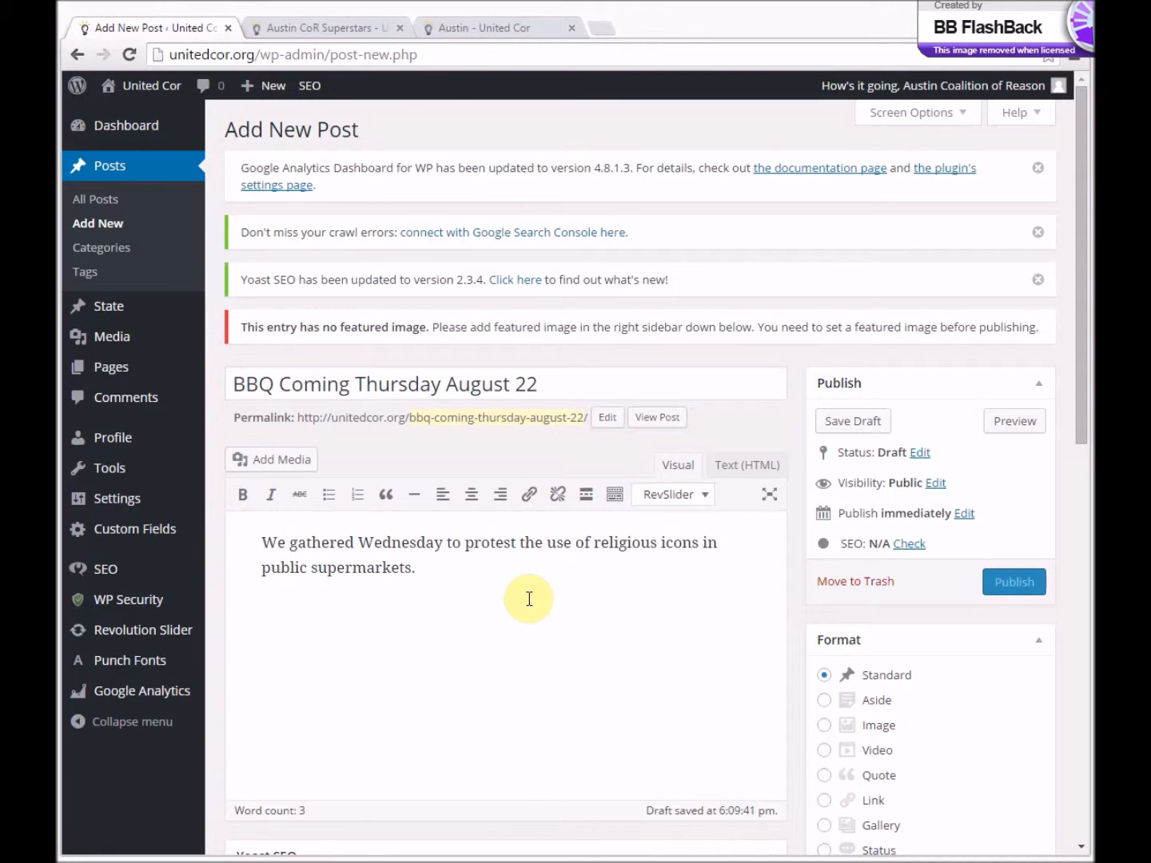
key("ctrl+a")
type("This week we're raising money to help leukemia research.")
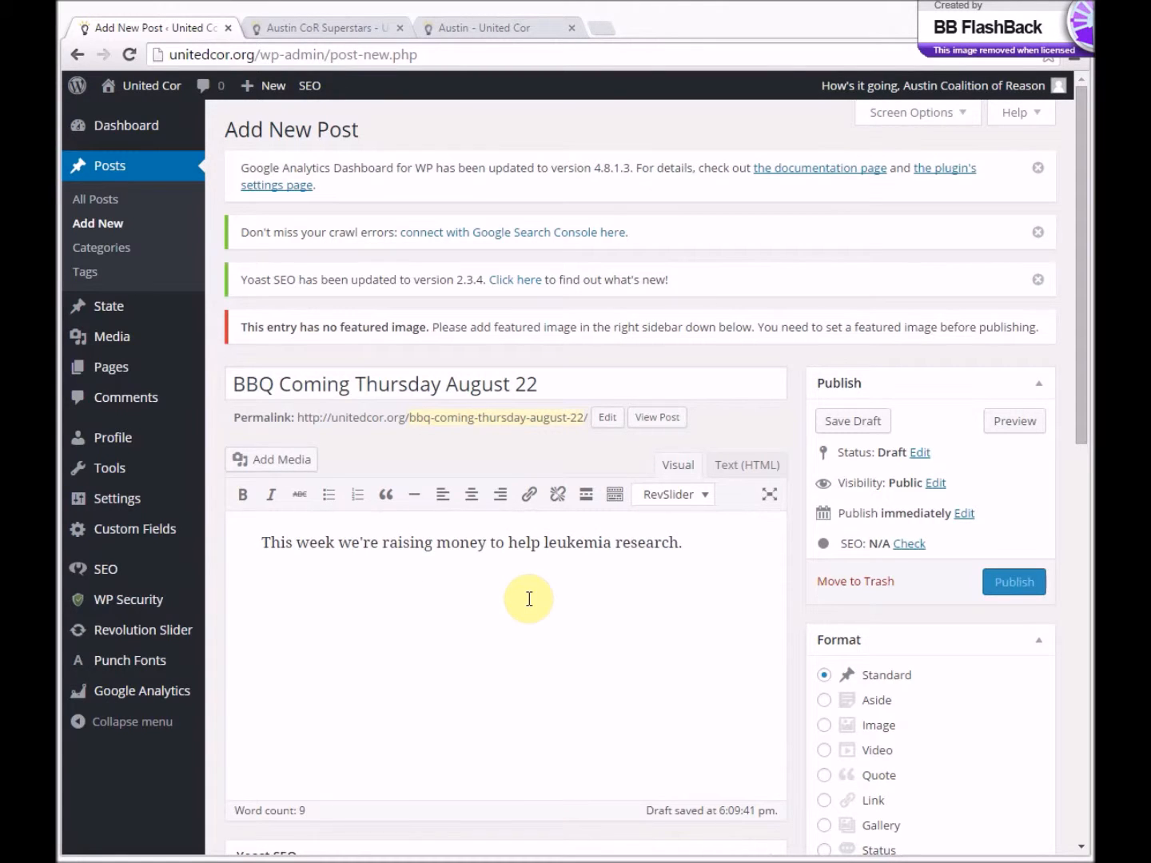
key("shift+Home")
key("End")
- Paste three paragraphs of repeated "text" filler below the opening sentence, leaving a blank gap after the first paragraph
key("ctrl+v")
key("ctrl+v")
key("ctrl+v")
key("ctrl+v")
key("ctrl+v")
key("ctrl+v")
key("ctrl+v")
key("ctrl+v")
key("ctrl+v")
key("ctrl+v")
key("ctrl+v")
key("ctrl+v")
key("ctrl+v")
key("ctrl+v")
key("ctrl+v")
key("ctrl+v")
key("ctrl+v")
key("ctrl+v")
key("ctrl+v")
key("ctrl+v")
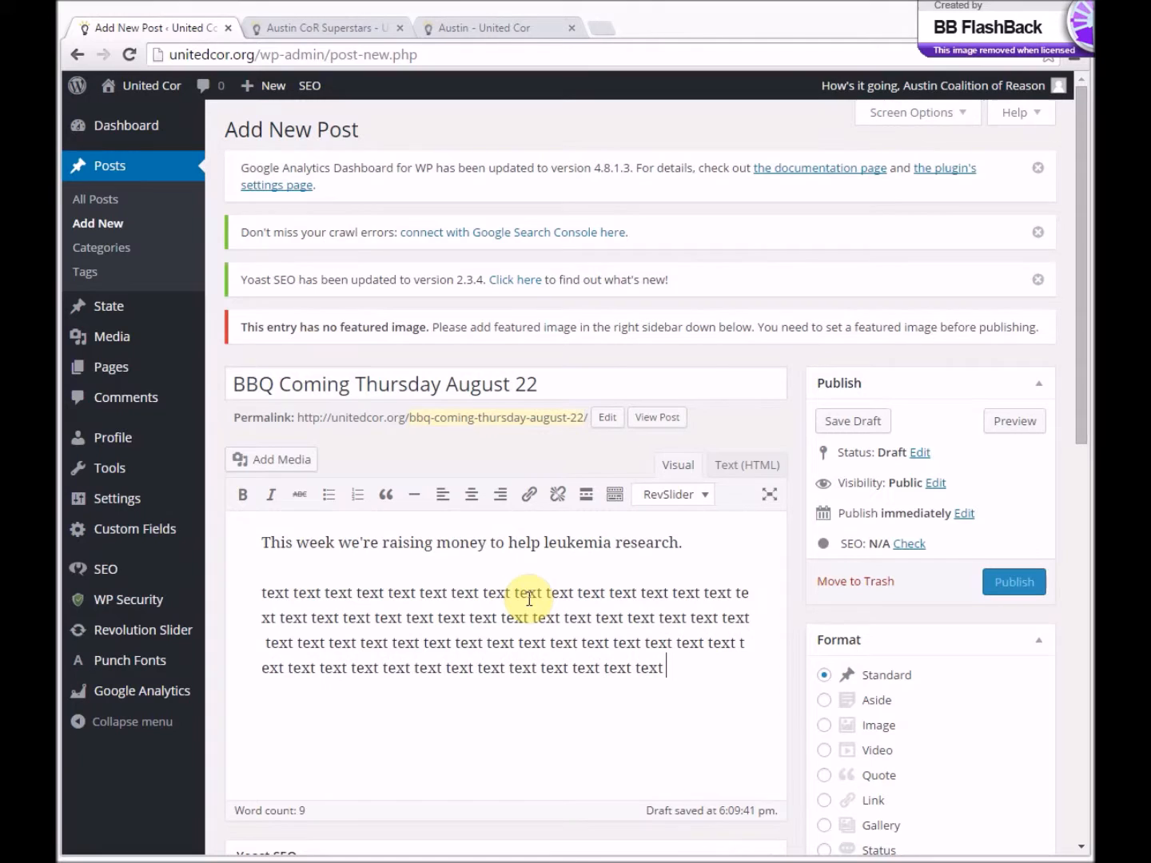
key("shift+Up")
key("shift+Up")
key("shift+Up")
key("shift+Home")
key("ctrl+c")
key("Down")
key("Down")
key("Return")
key("Return")
key("ctrl+v")
key("Return")
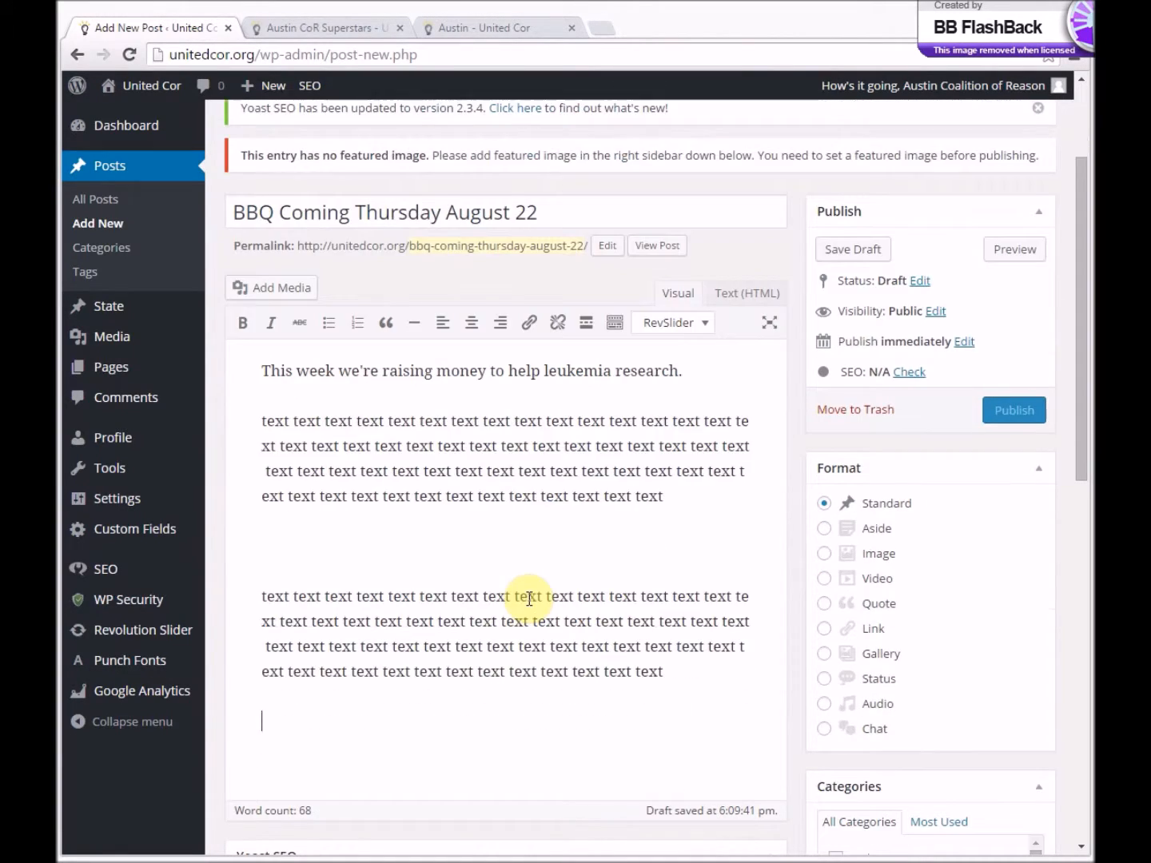
type("text text text text text text text text text text text text text text text text text text text text text text text text text text text text text text text text text text text text text text text text text text text text text text text text text text text text text text text text")
- Upload the image "The Village (41).jpg" from the tempJon folder for insertion into the gap after the first filler paragraph
left_click(436, 471)
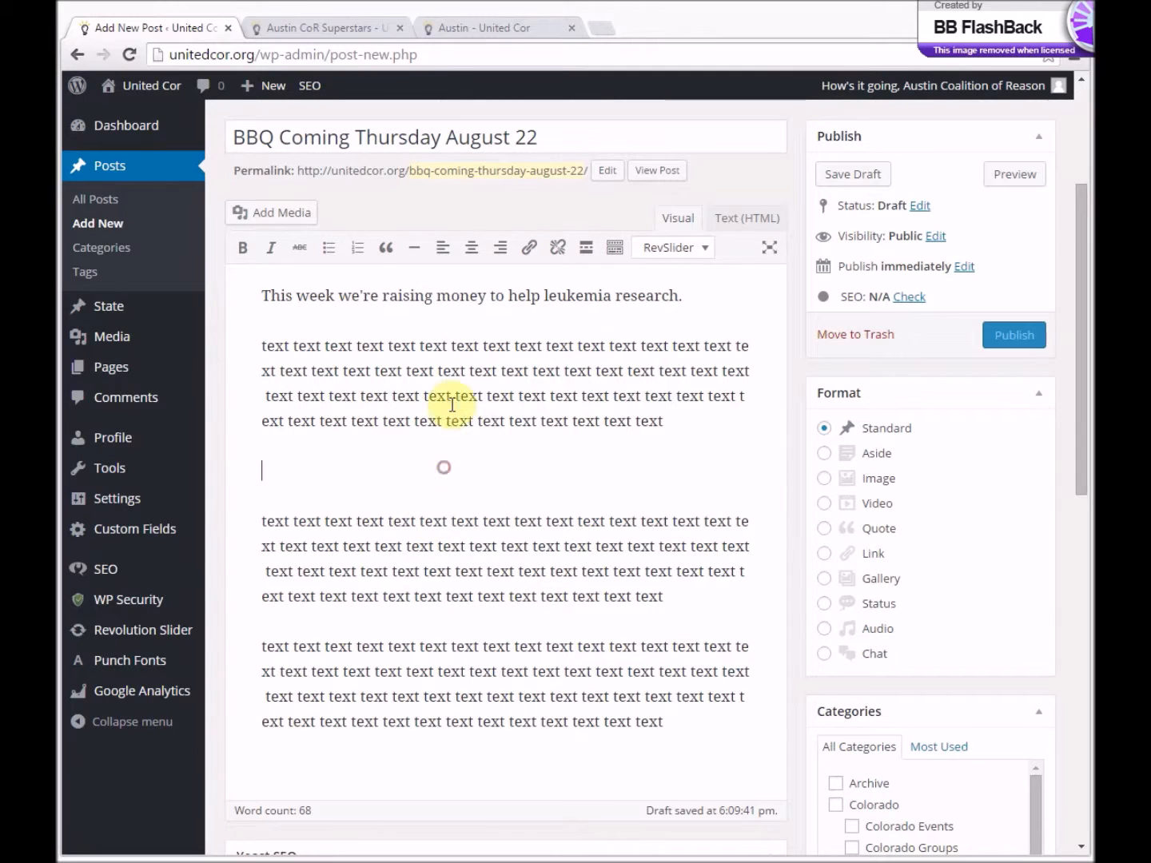
left_click(301, 216)
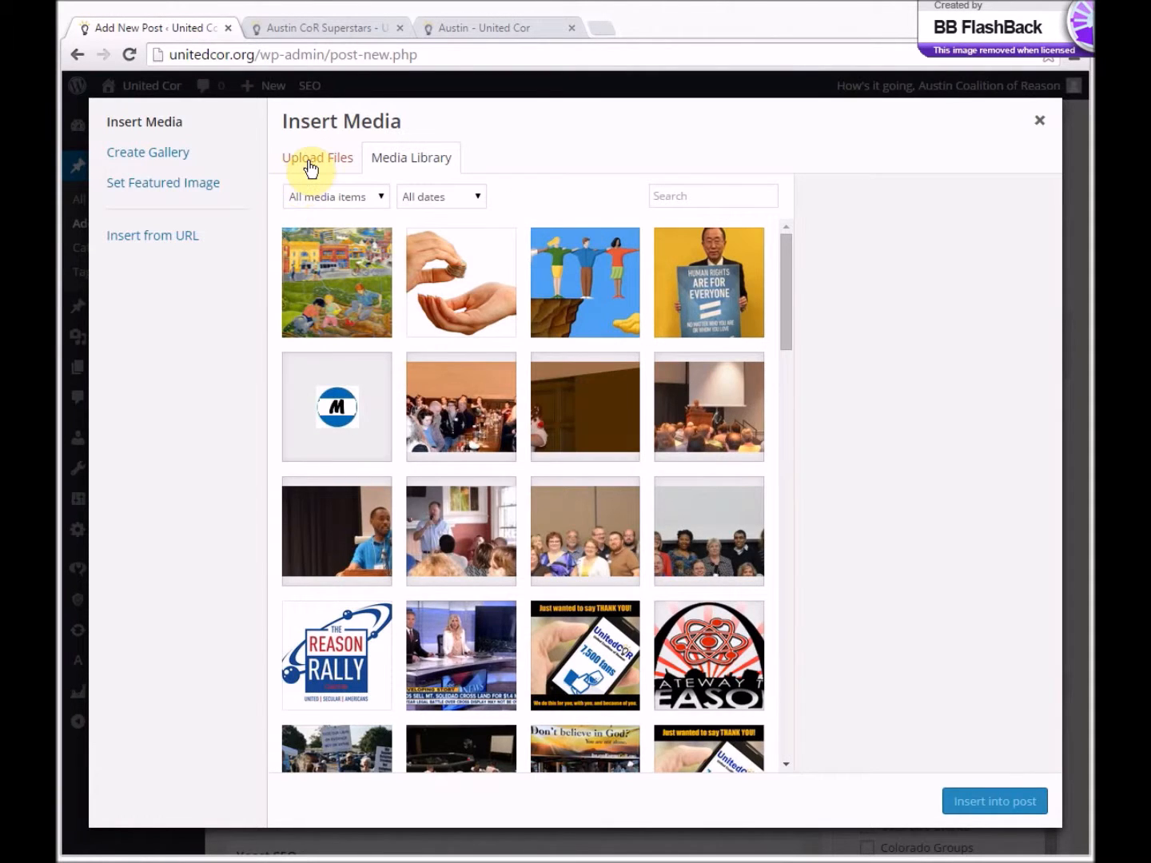
left_click(307, 164)
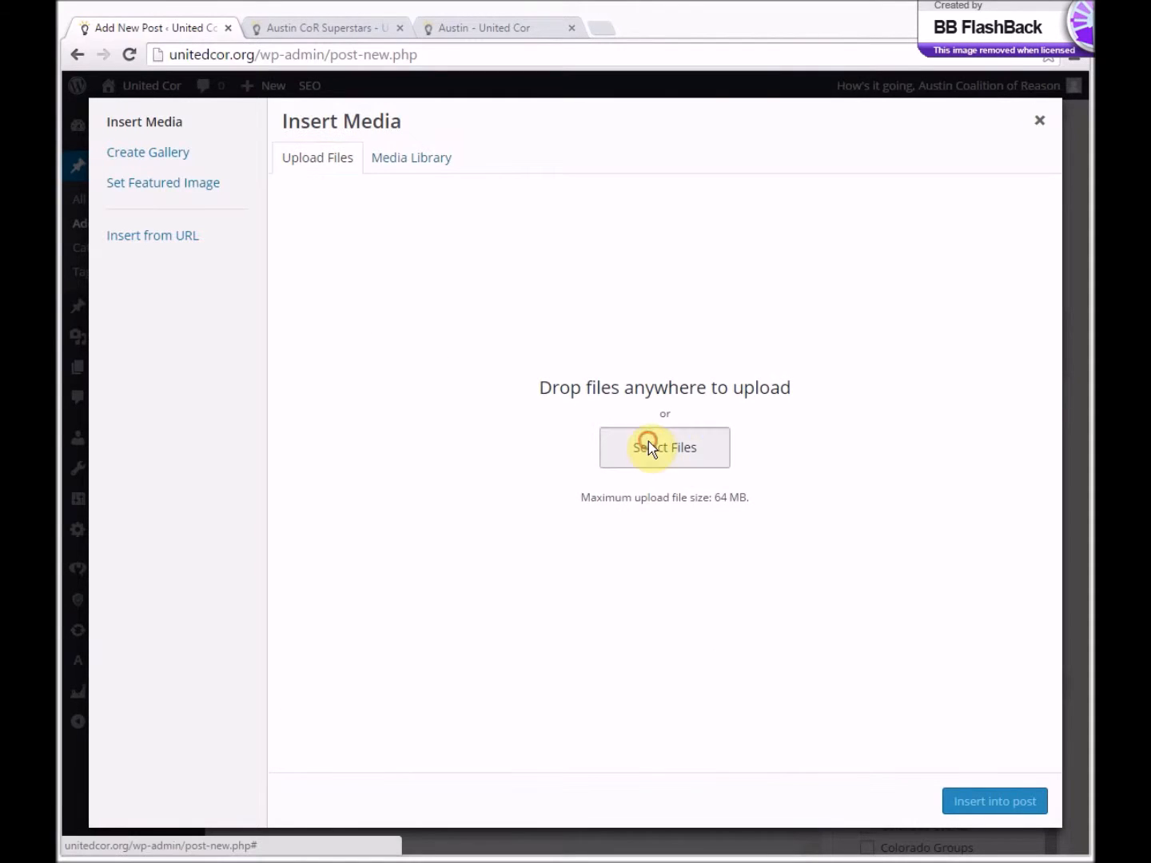
left_click(650, 447)
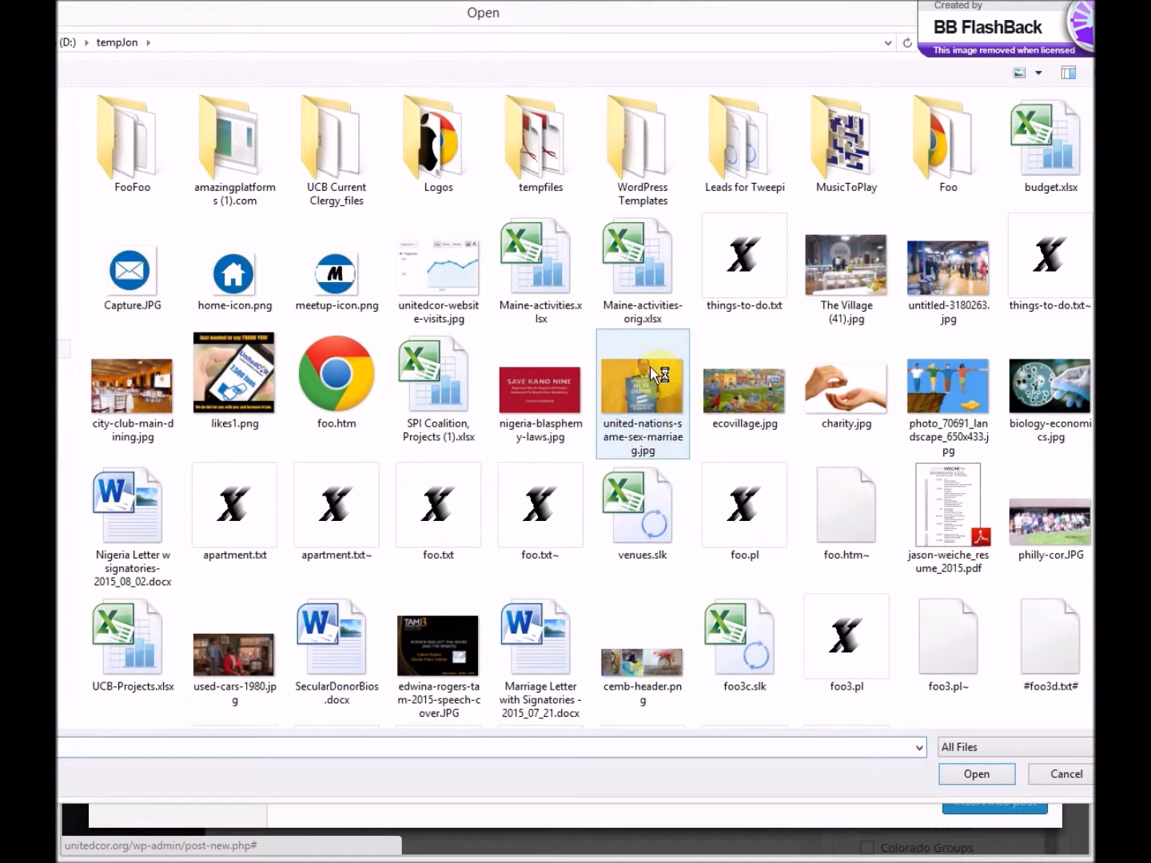
left_click(855, 260)
double_click(855, 259)
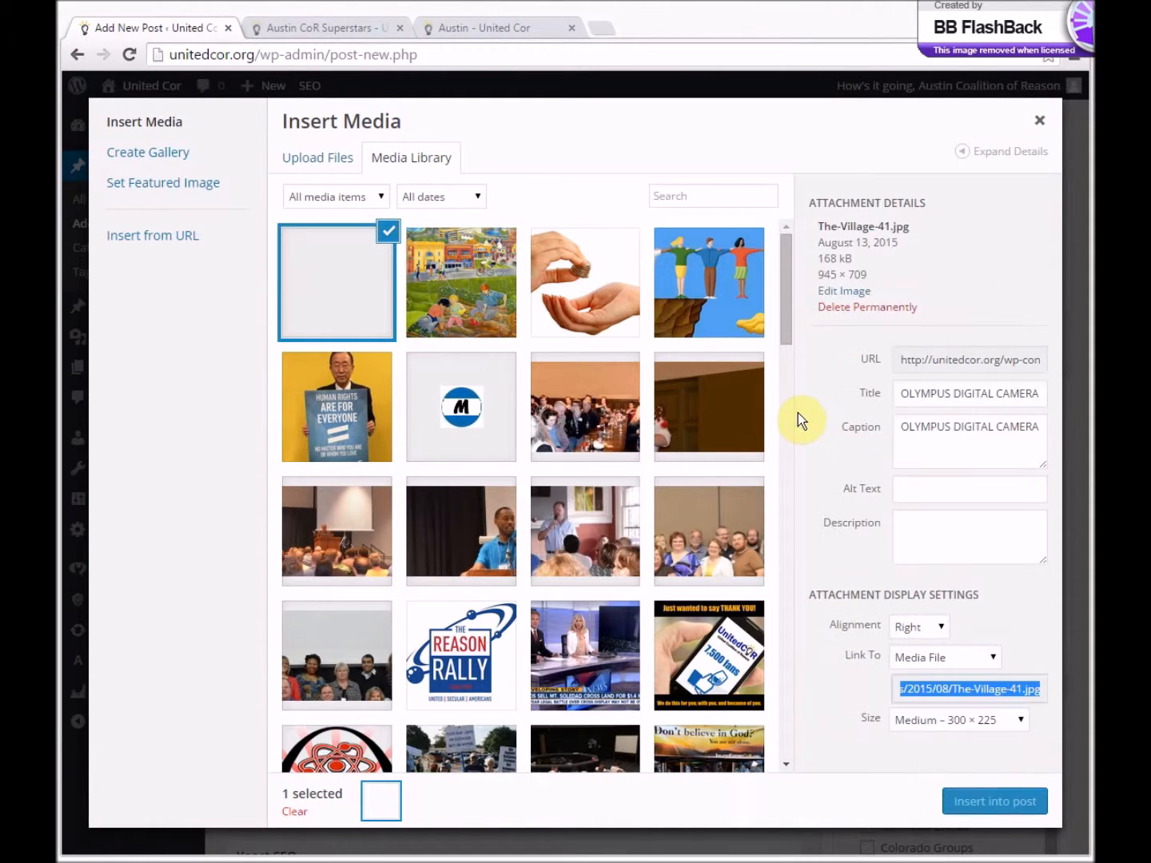
- Insert The-Village-41.jpg into the post with Centre alignment and Medium 300 × 225 size
left_click(939, 630)
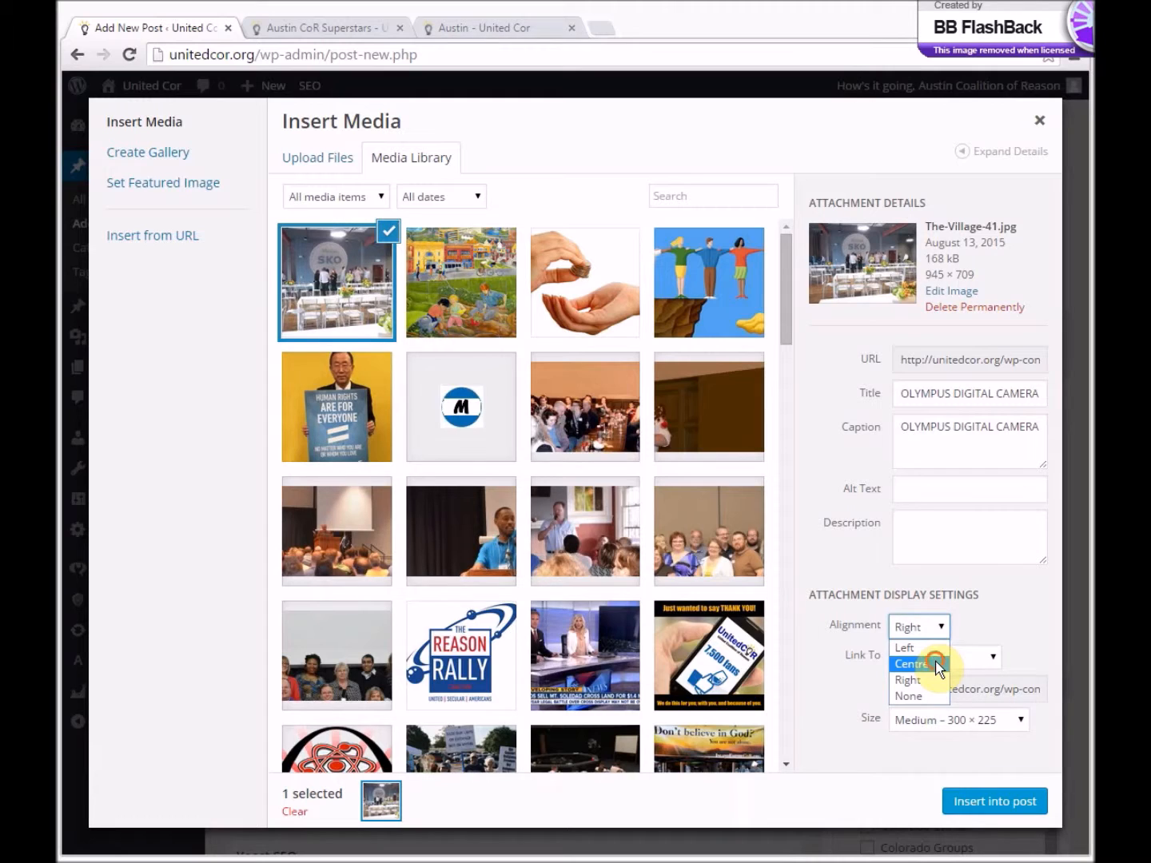
left_click(938, 665)
left_click(950, 721)
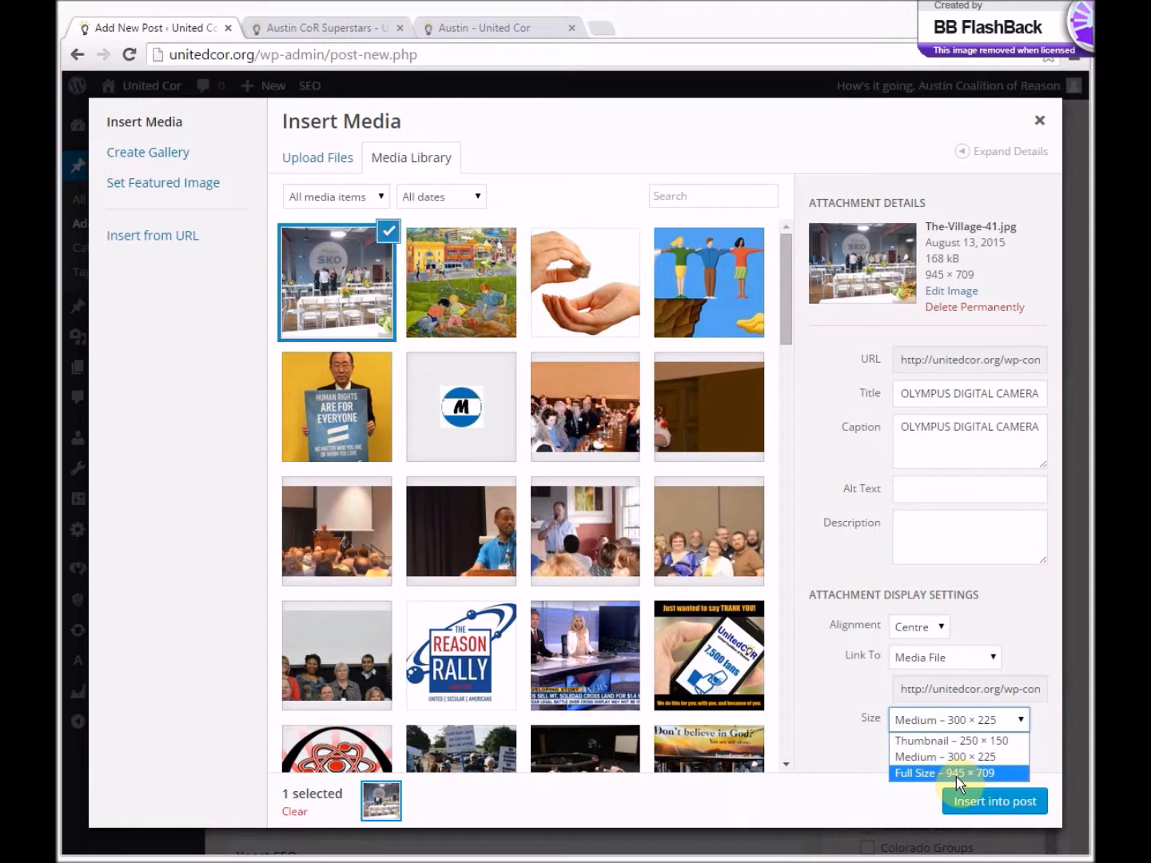
left_click(963, 761)
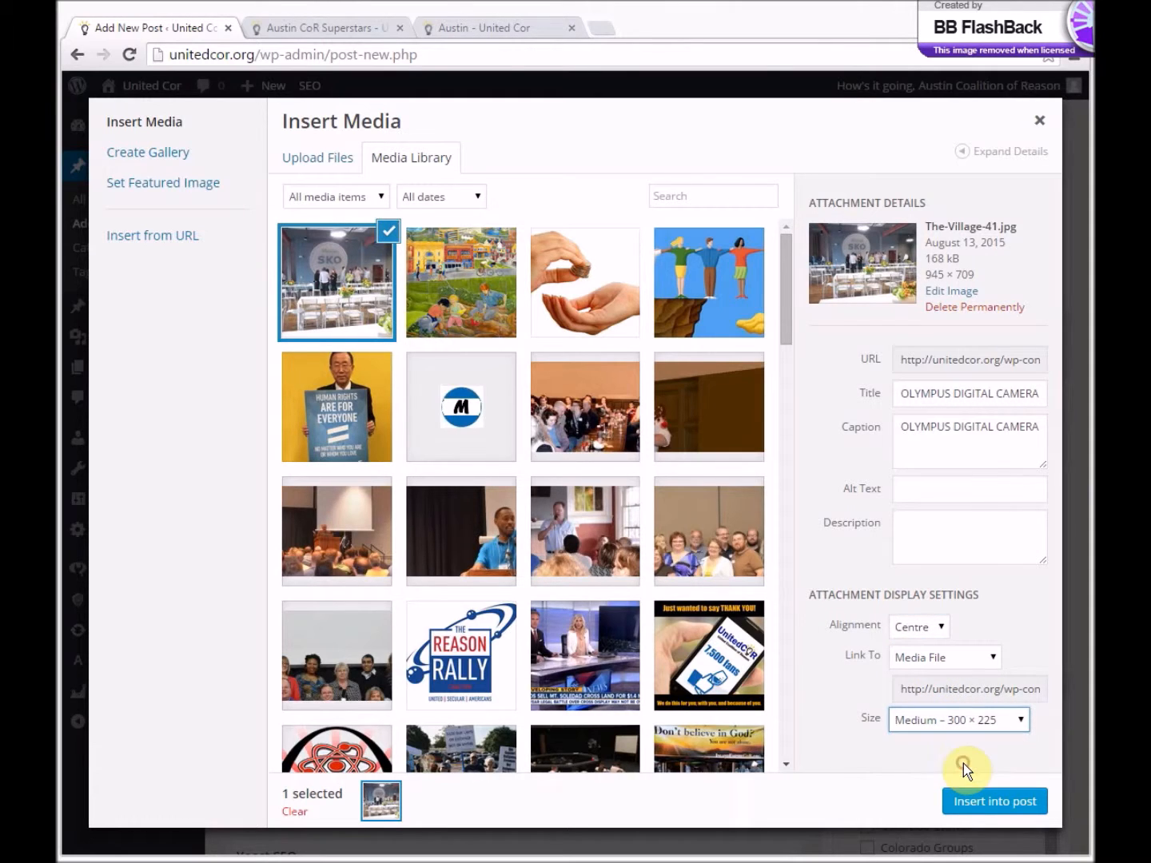
left_click(971, 802)
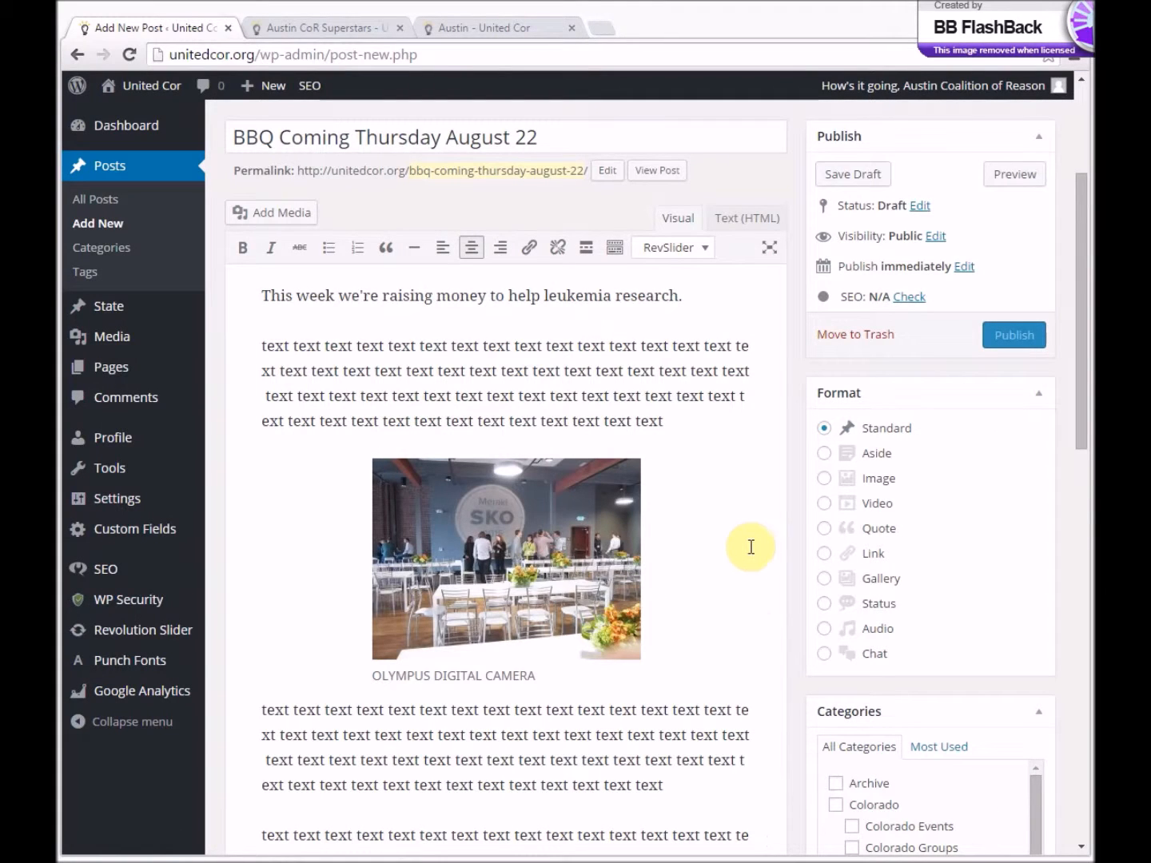
- Set The-Village-41.jpg as the post's featured image and publish the post
scroll(780, 551, "down", 4)
scroll(782, 551, "down", 2)
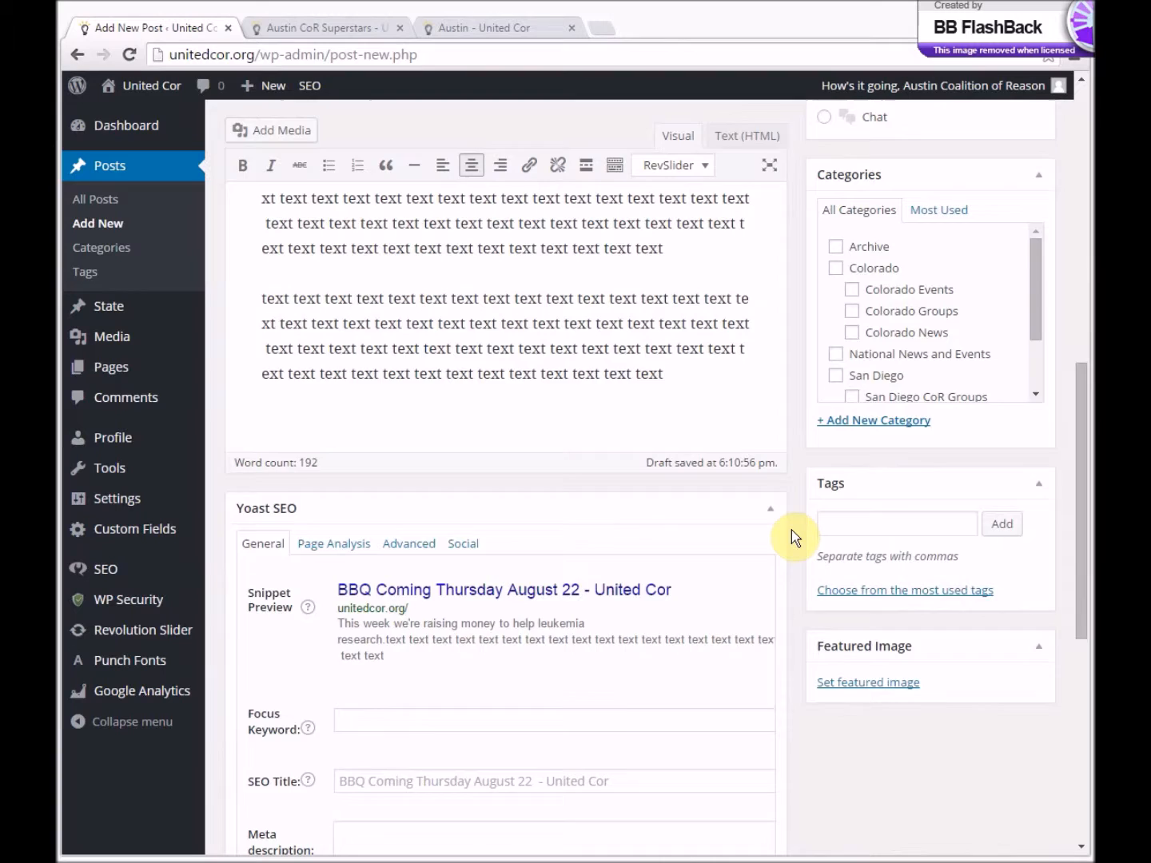
scroll(791, 532, "down", 1)
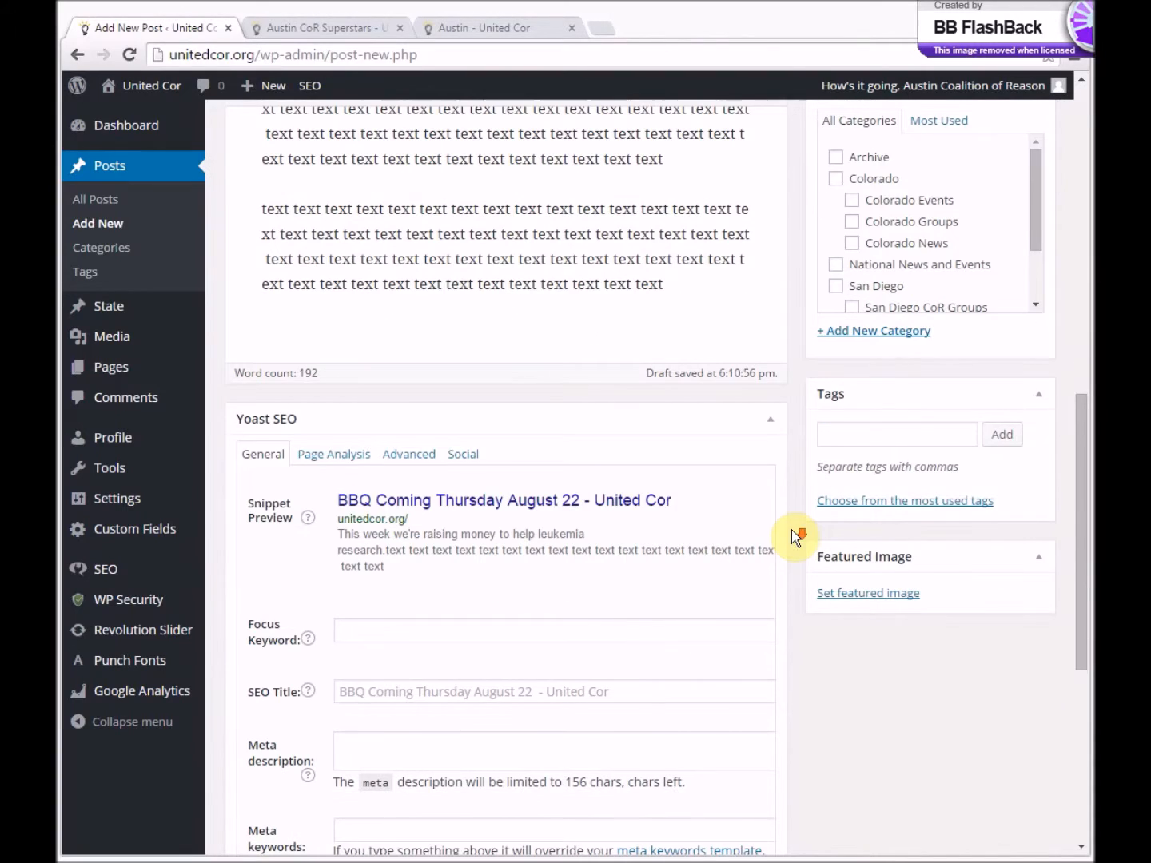
left_click(863, 600)
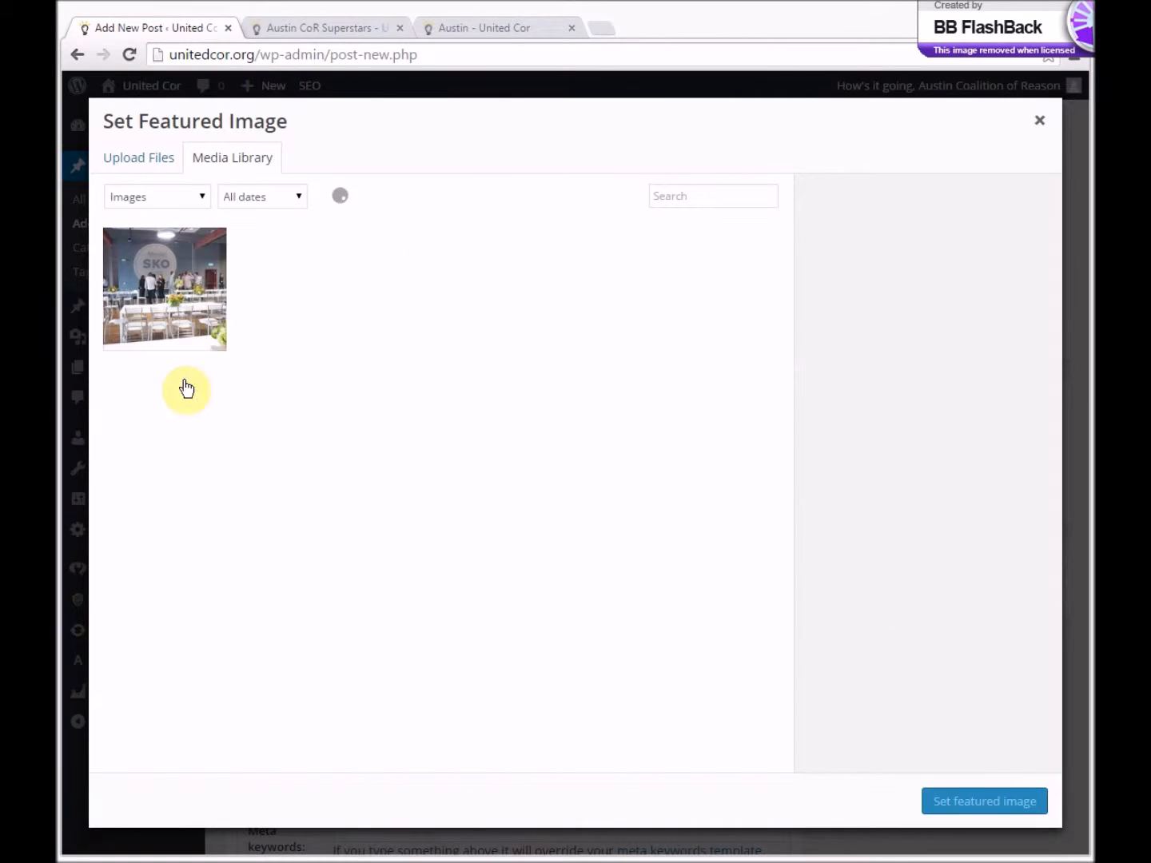
left_click(157, 285)
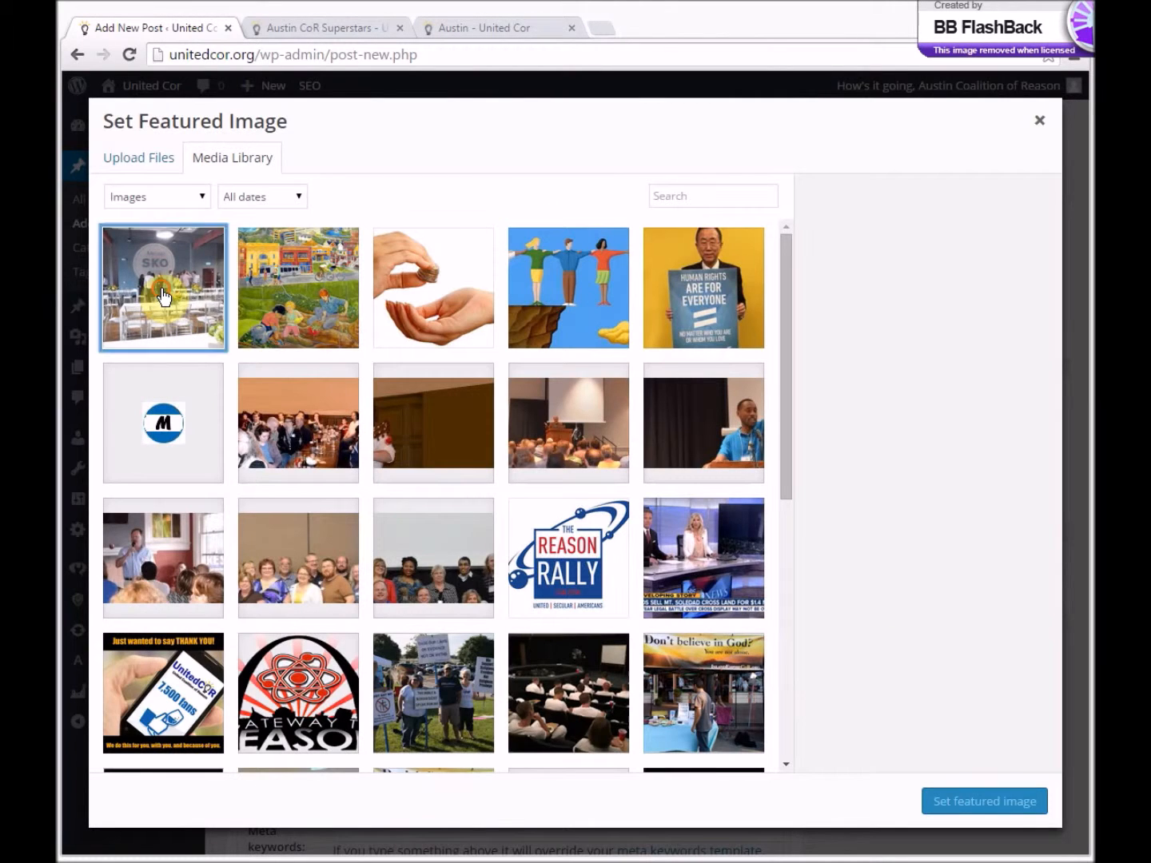
left_click(956, 802)
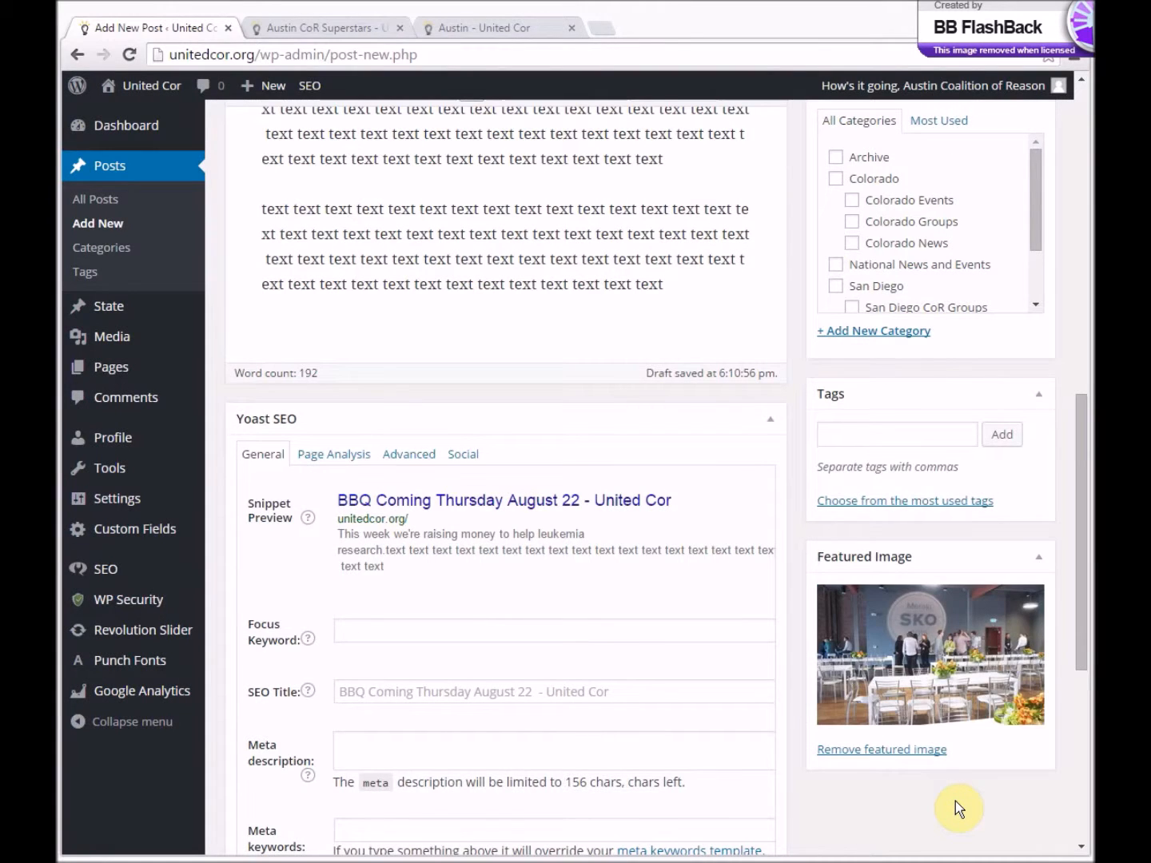
scroll(931, 757, "up", 10)
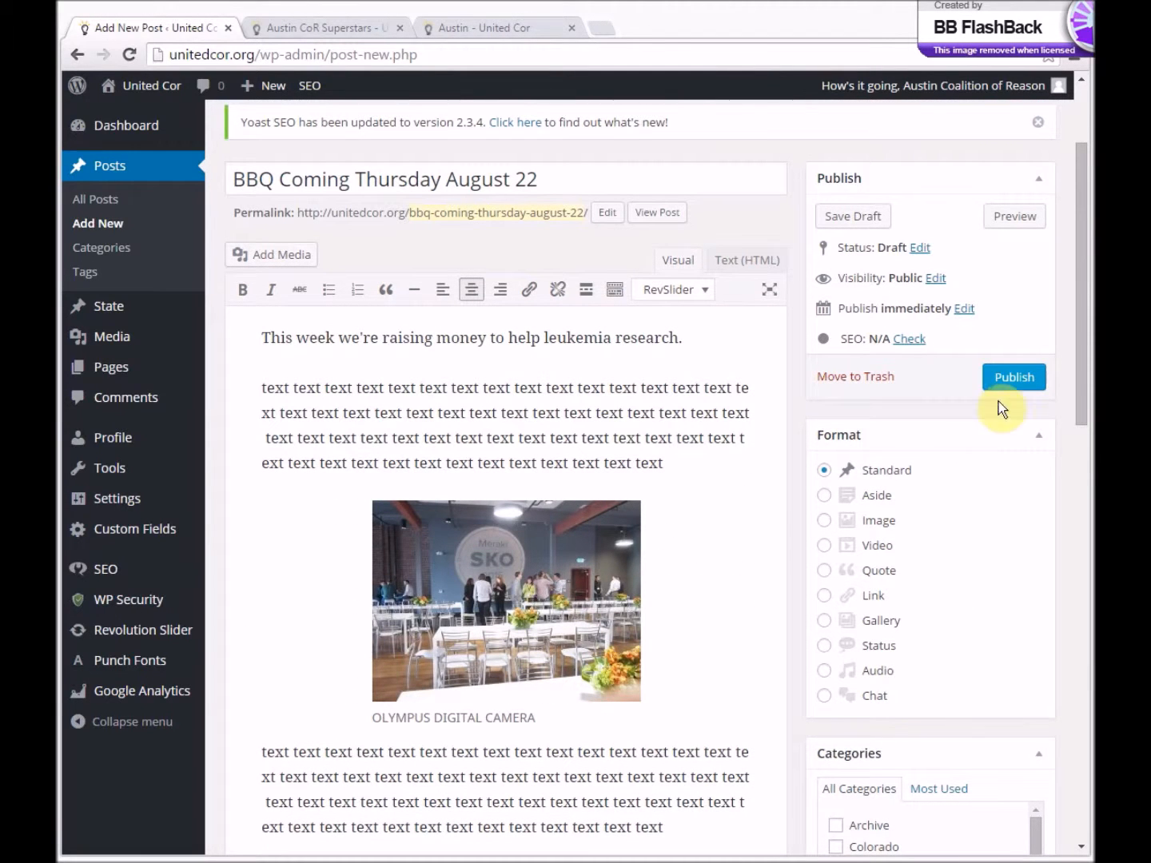
left_click(1014, 378)
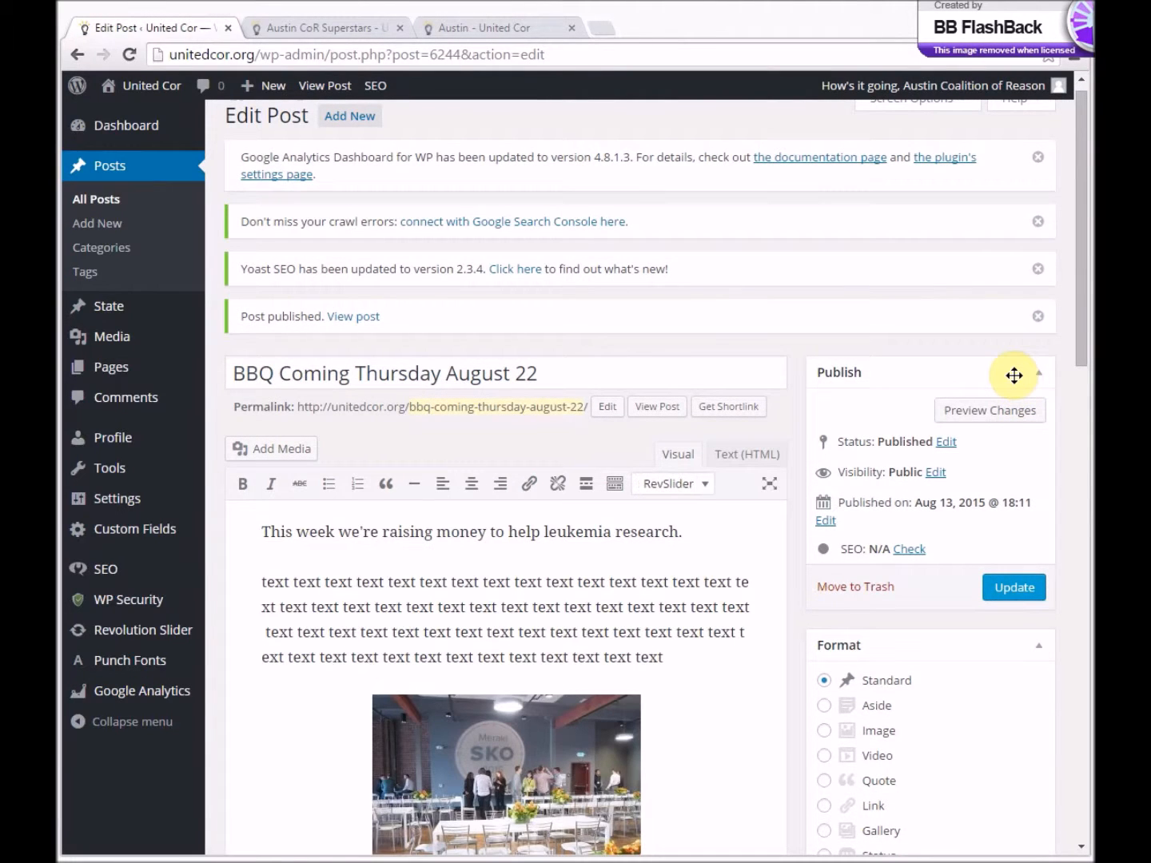
- Reload the public Austin page and open the BBQ post from Local News & Events to check it
left_click(467, 32)
scroll(411, 287, "up", 15)
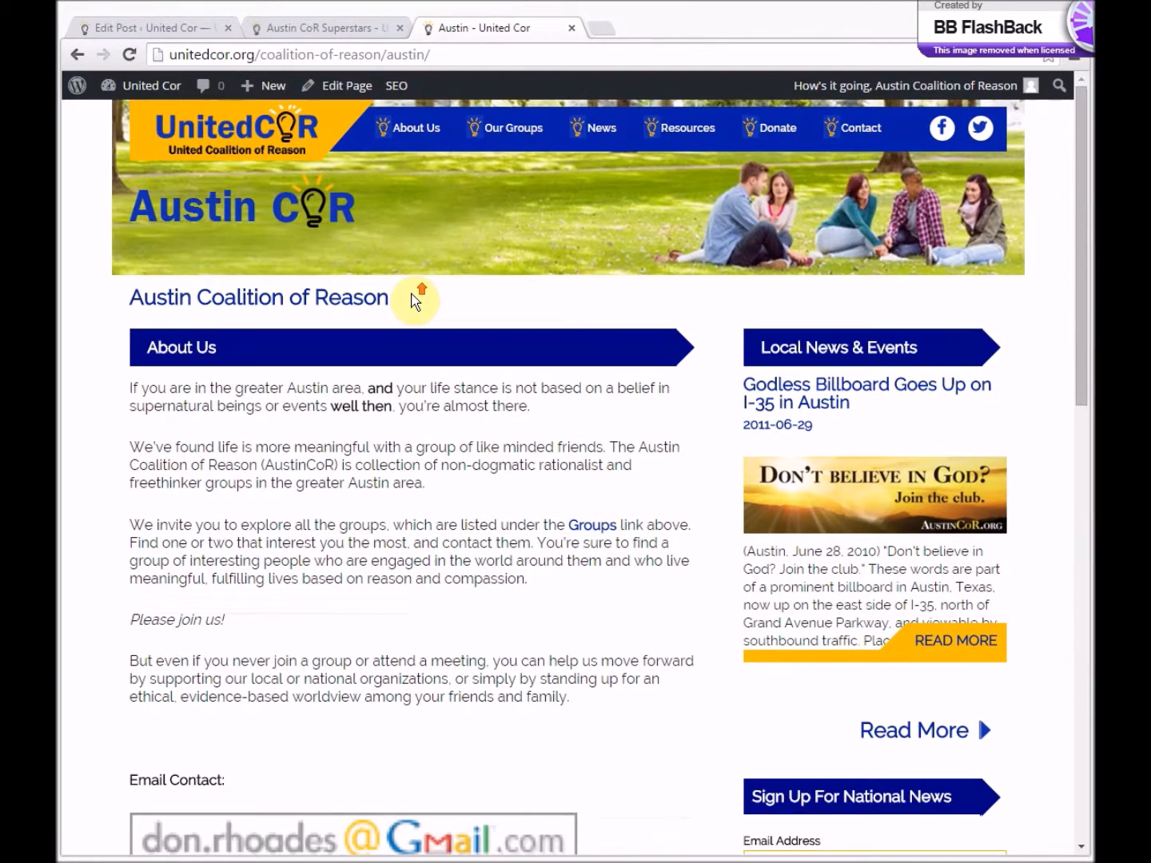
left_click(133, 55)
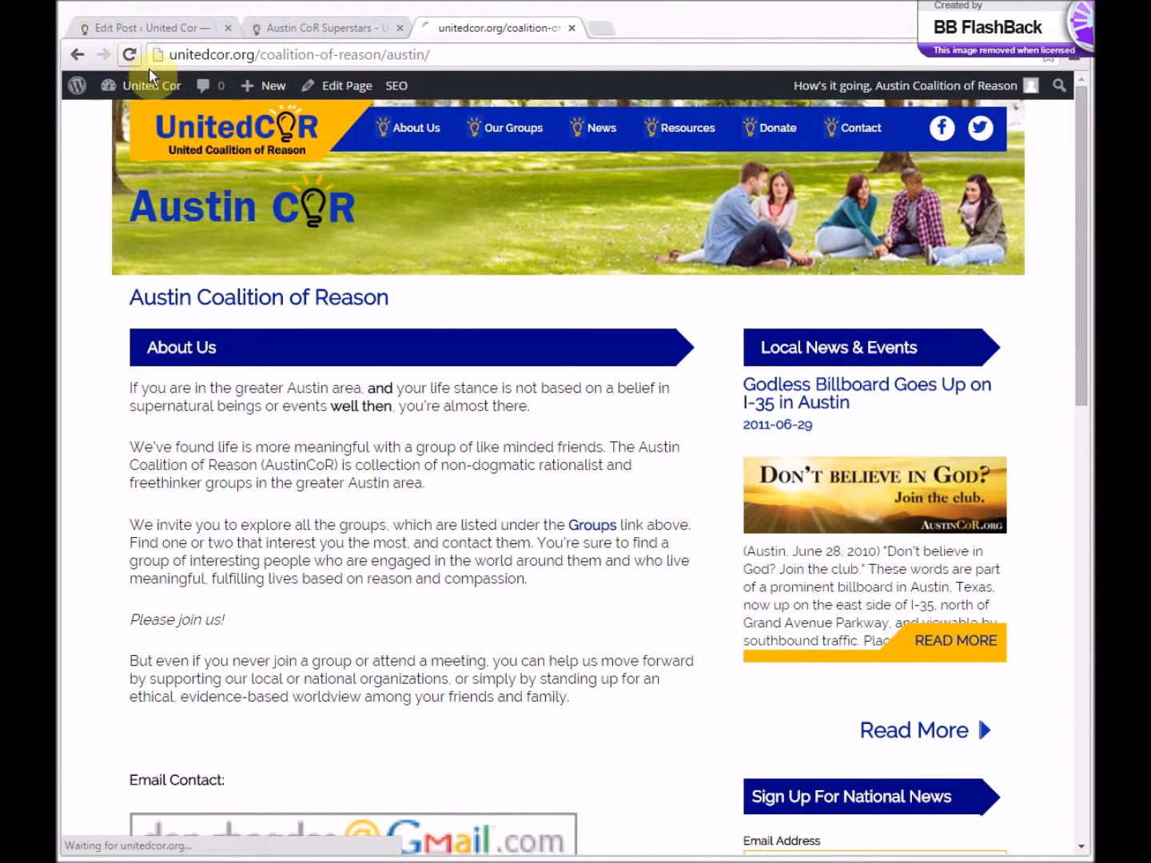
left_click_drag(743, 383, 1019, 496)
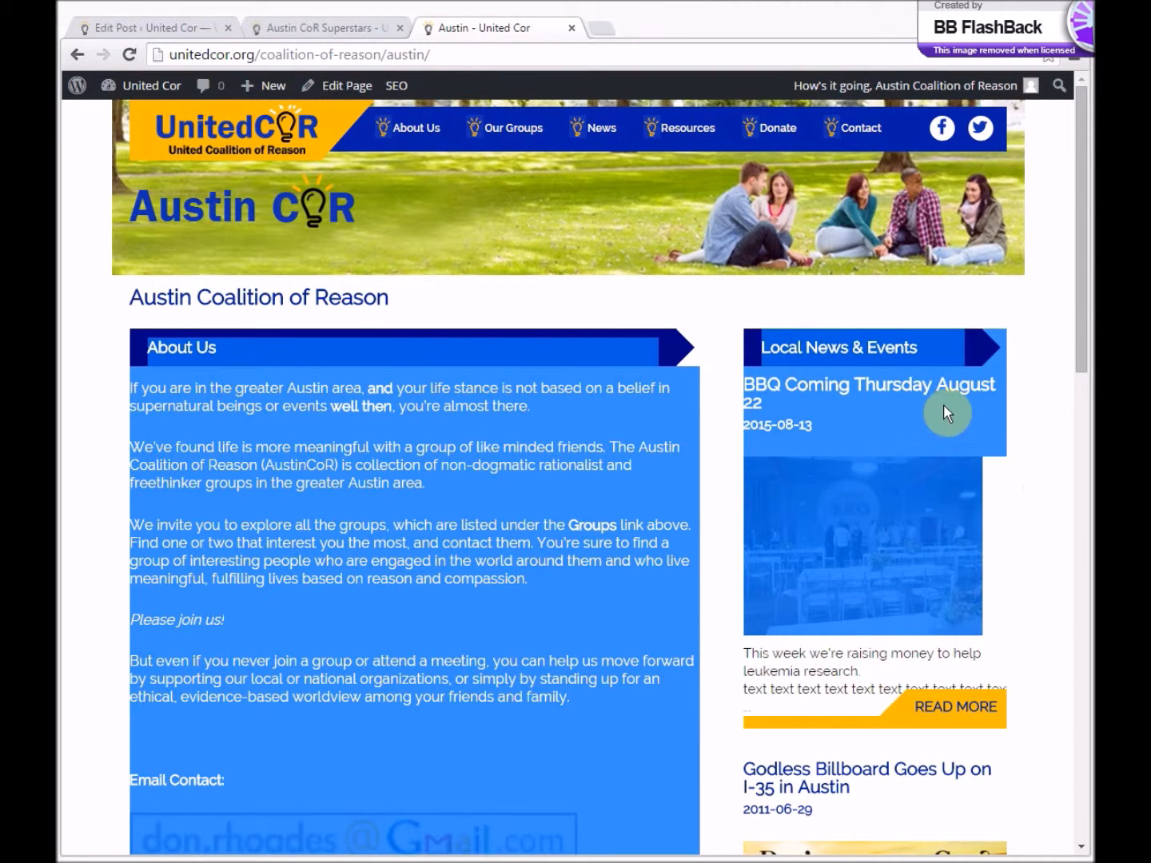
left_click(971, 411)
left_click(929, 706)
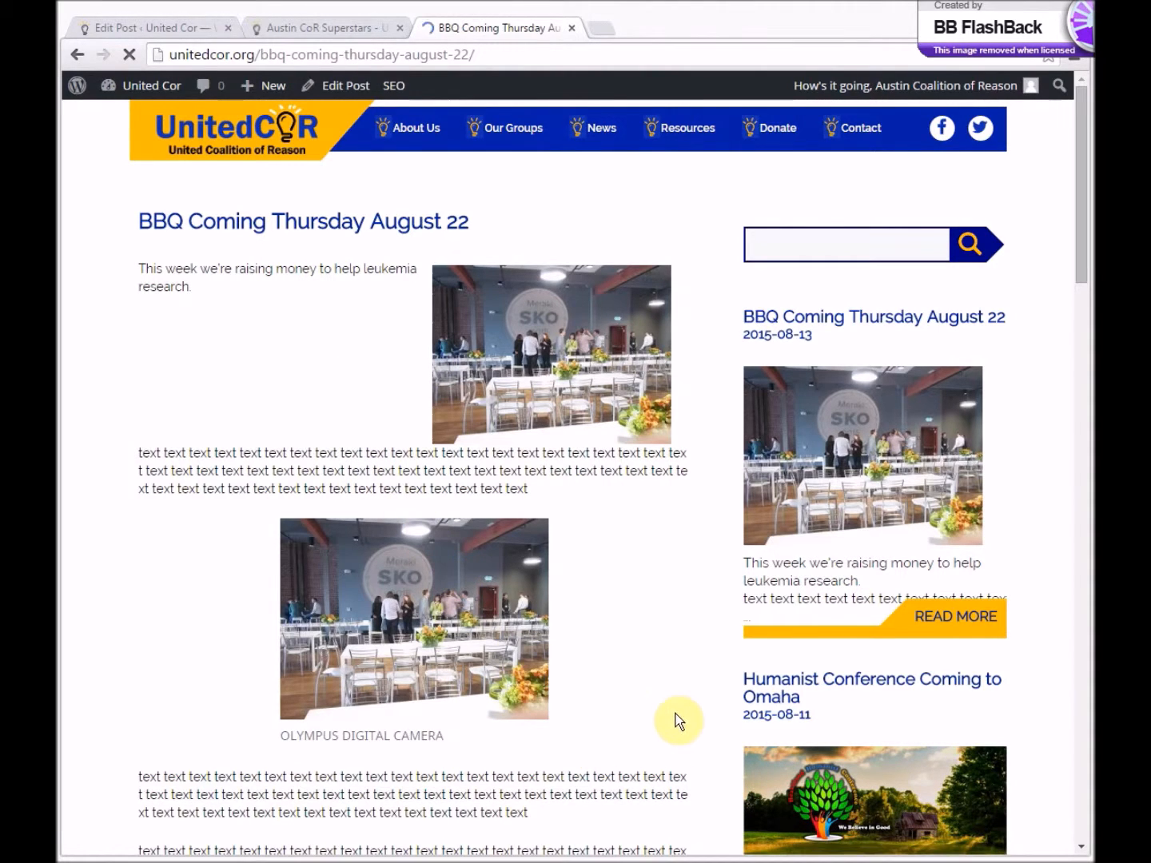
- Delete the captioned image from the BBQ post's body and update the post
left_click(170, 27)
left_click(582, 780)
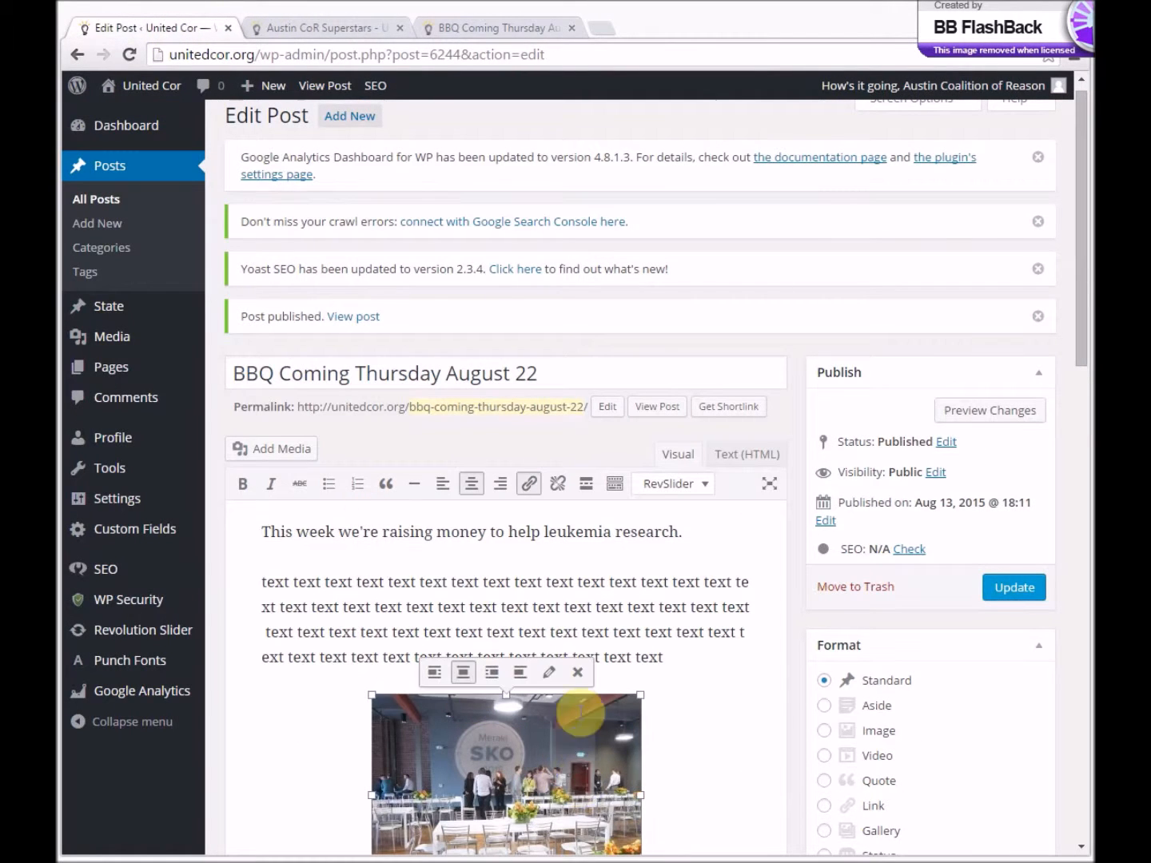
left_click(594, 677)
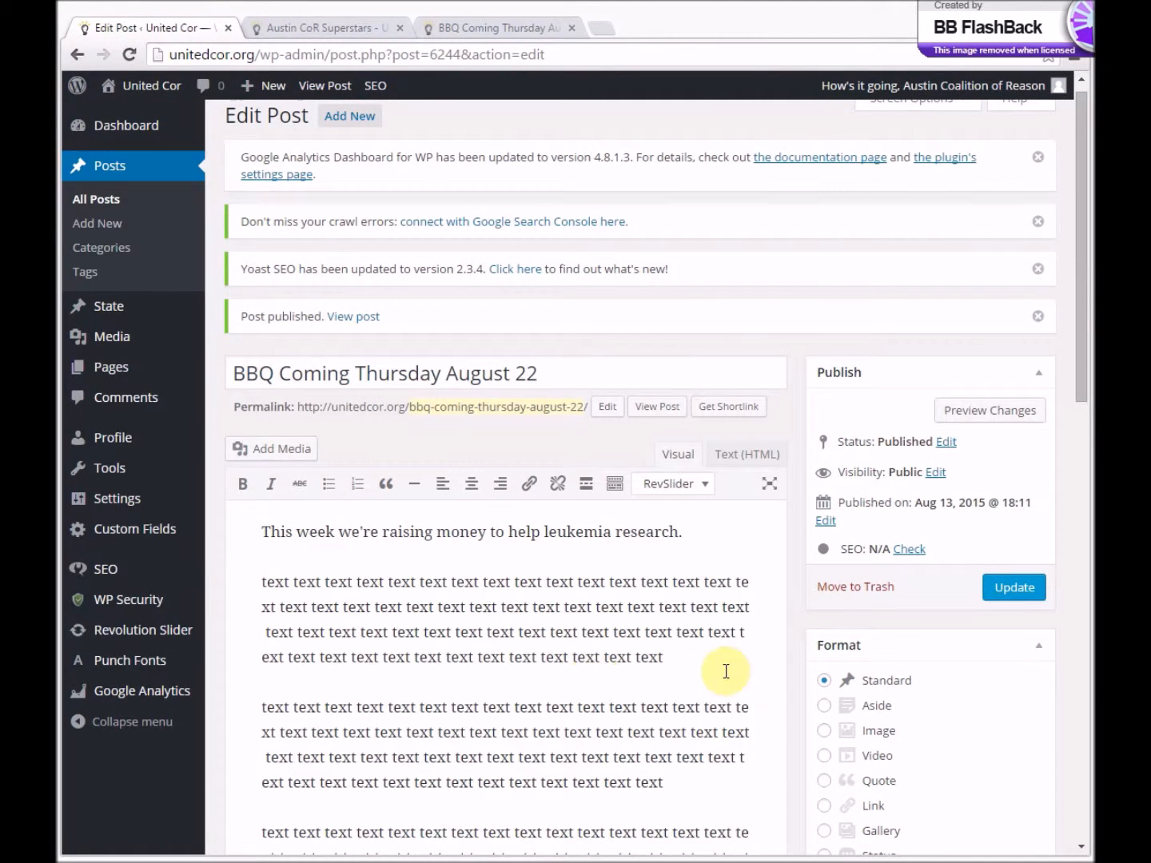
left_click(1015, 588)
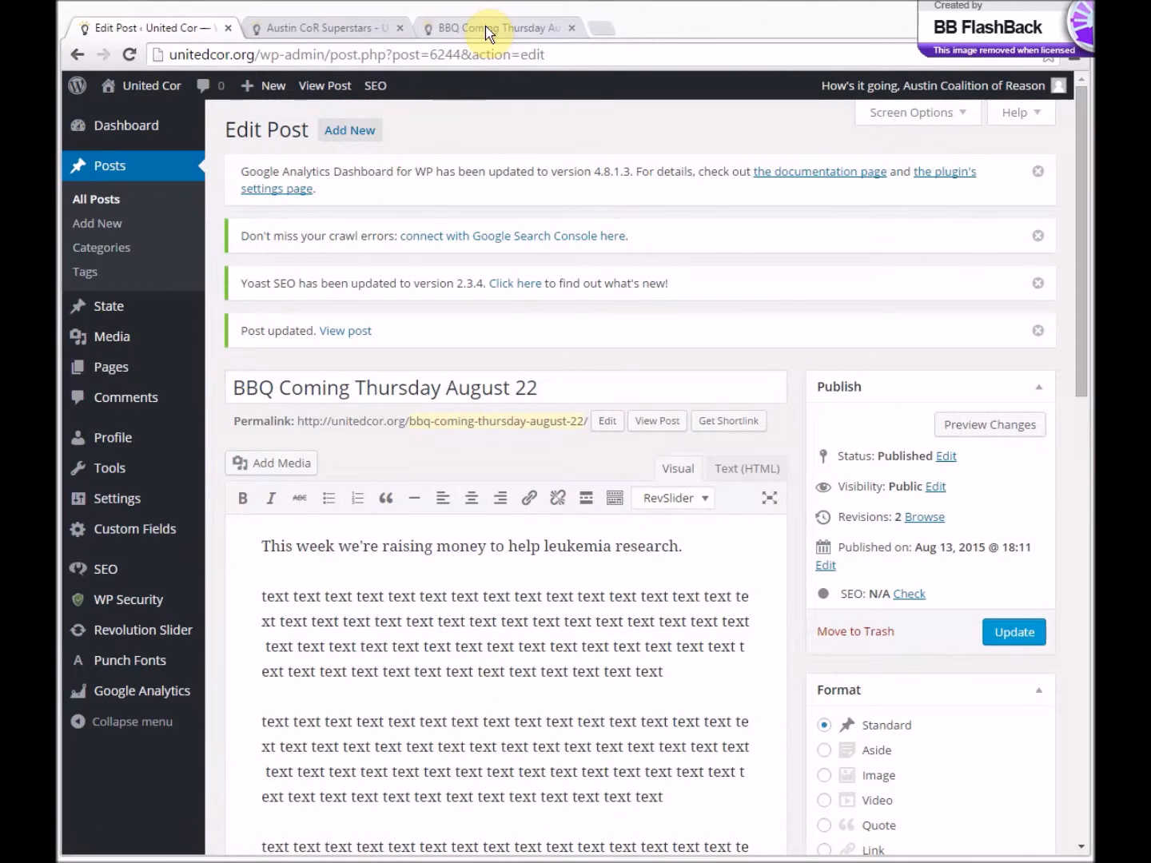
- Reload the public BBQ post and review its layout down to the footer details
left_click(492, 28)
left_click(130, 56)
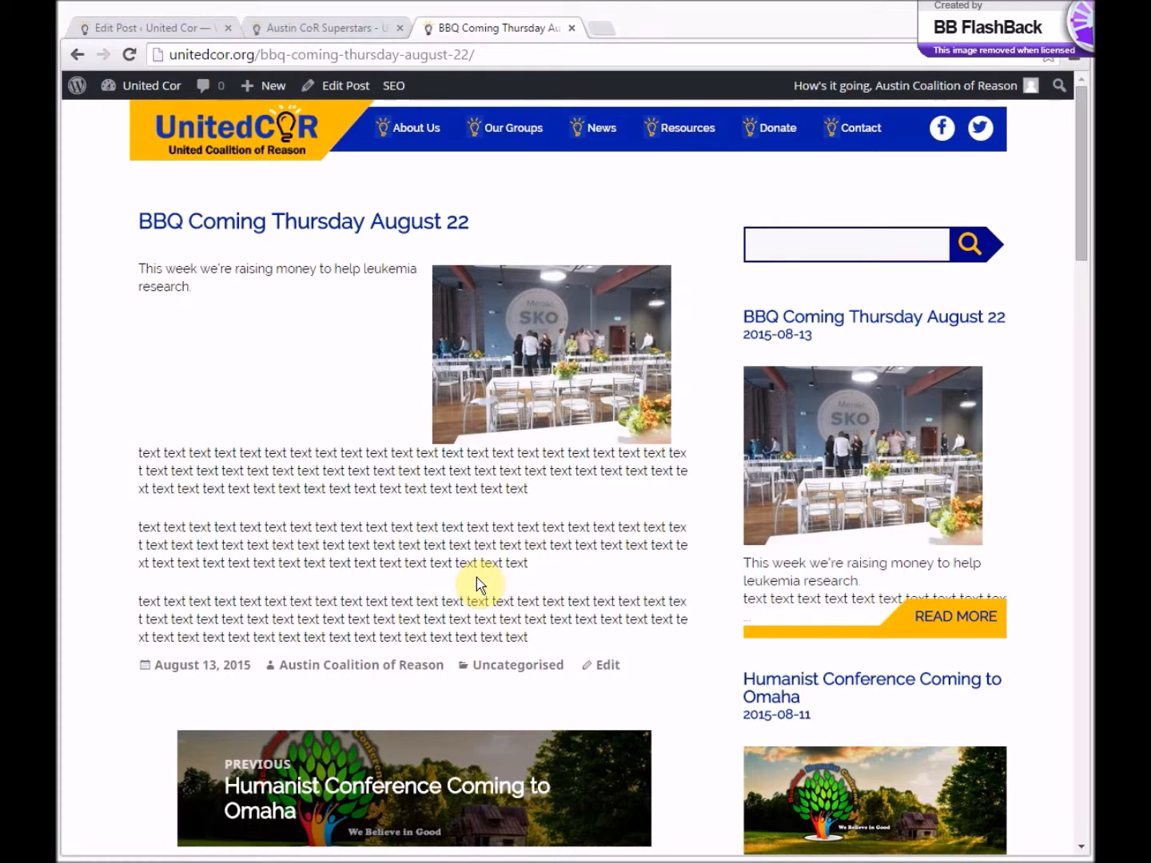
scroll(417, 518, "down", 2)
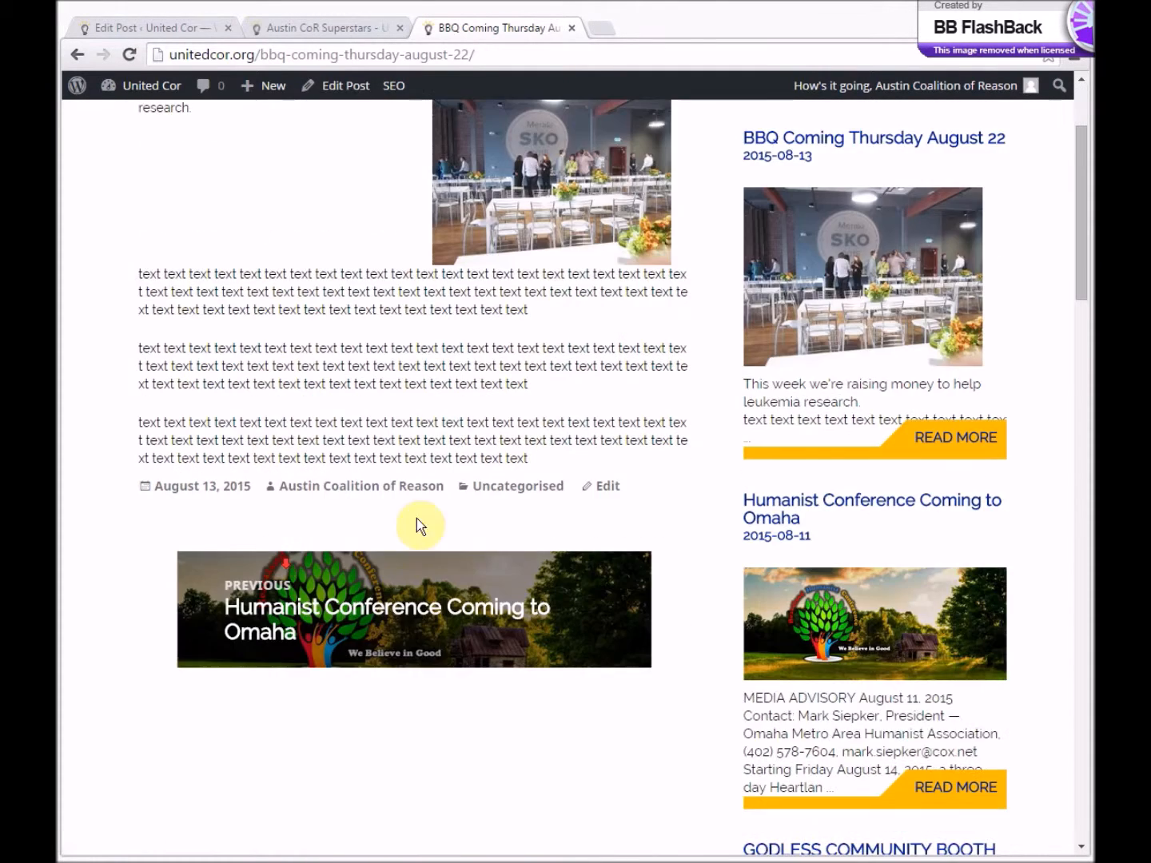
- Move the BBQ Coming Thursday August 22 post to the Trash and close its leftover editing tab
left_click(608, 486)
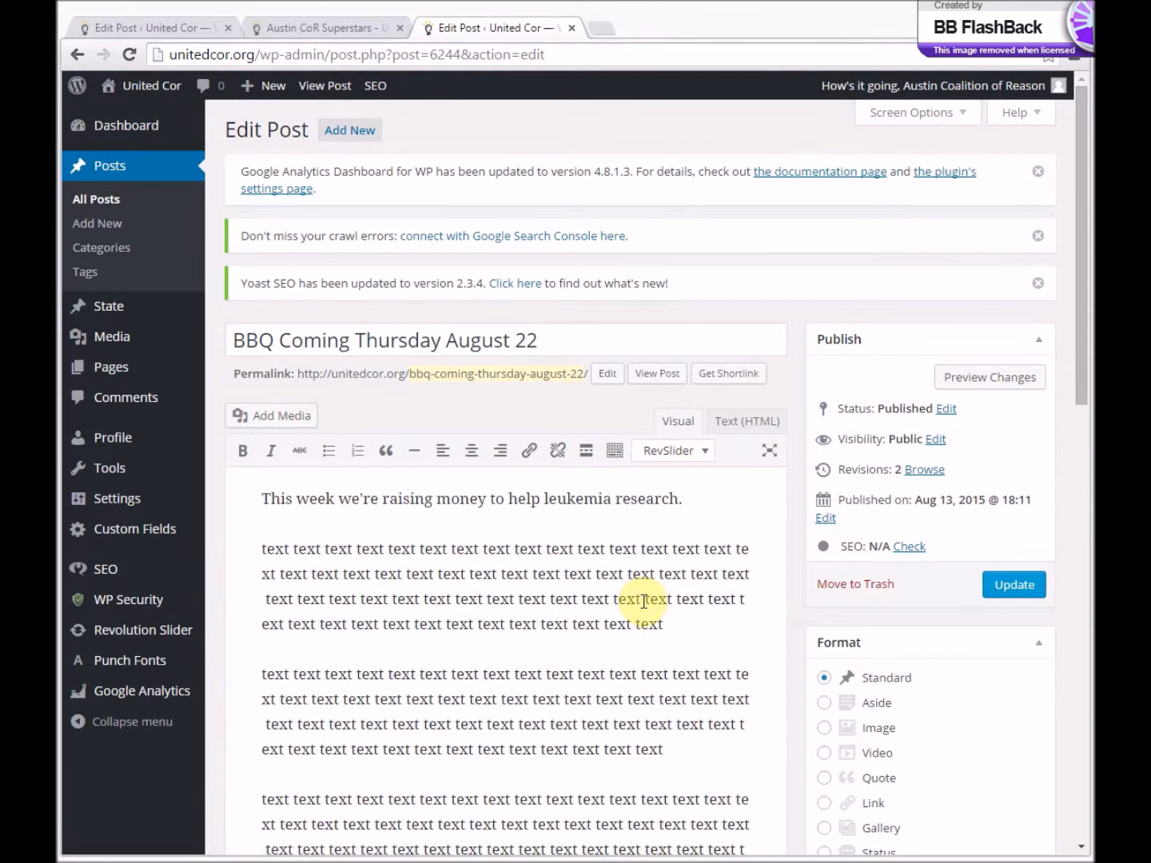
left_click(847, 589)
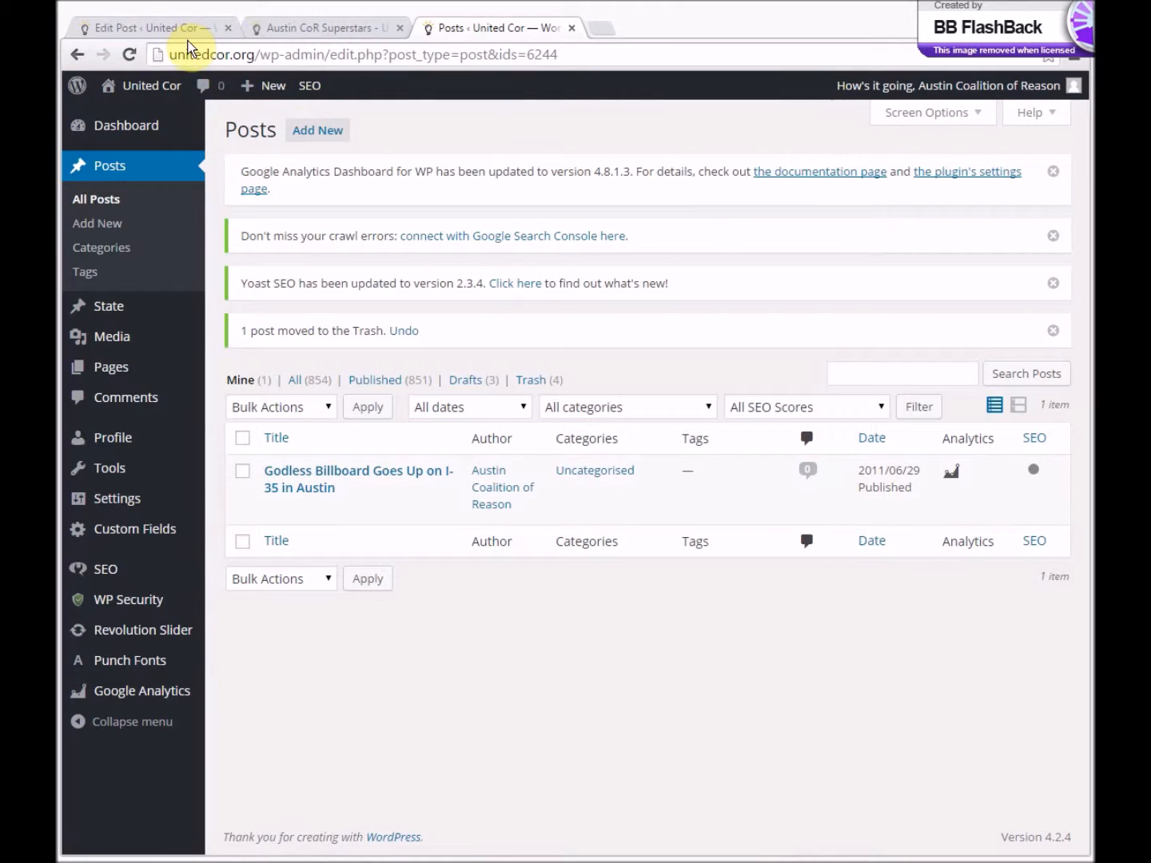
left_click(184, 36)
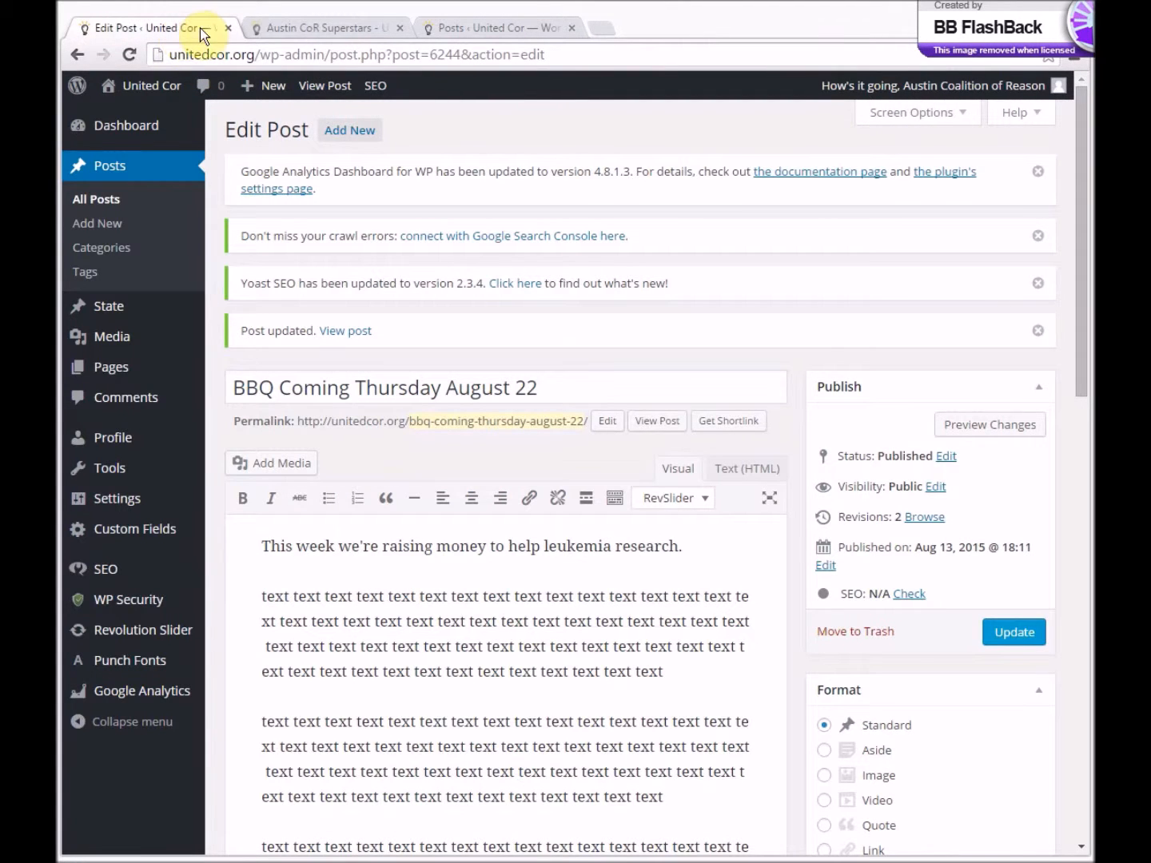
left_click(227, 28)
- Return to the site's admin area and view the list of the group's own pages, including the Events page's options
left_click(185, 53)
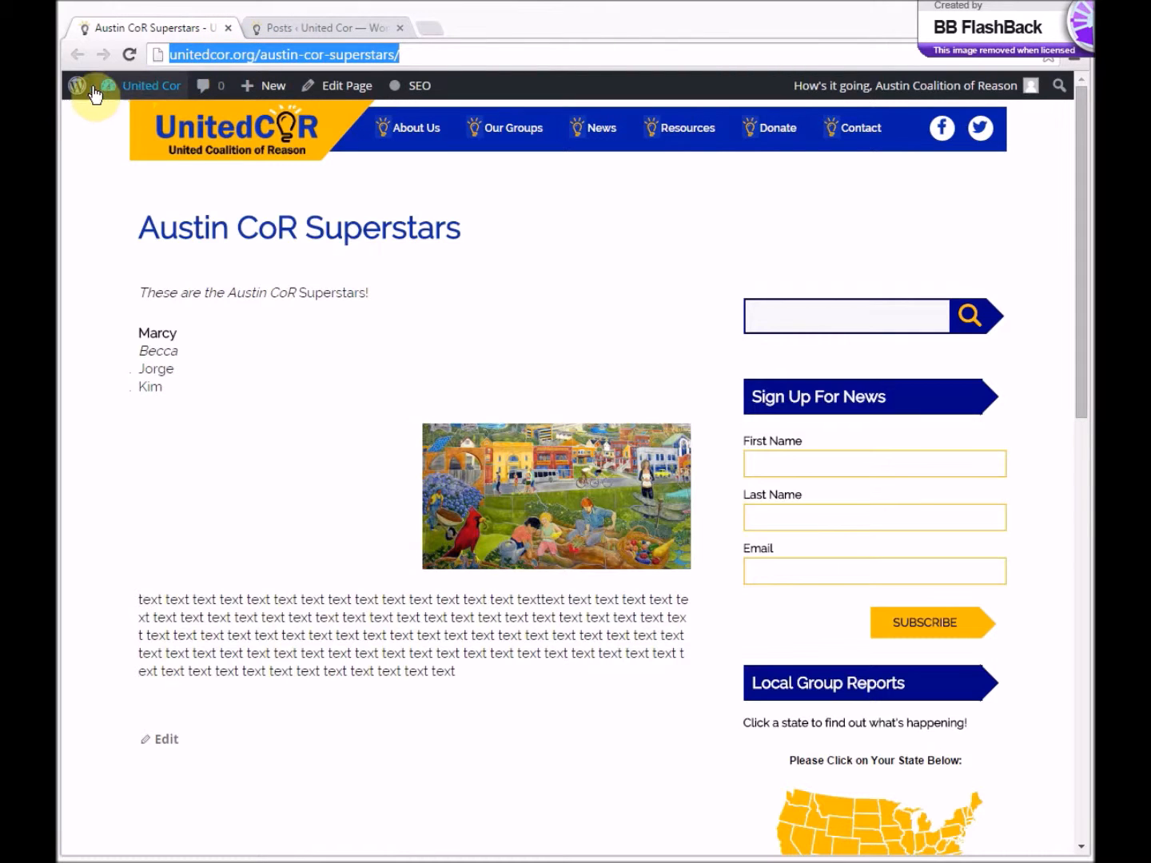
mouse_move(78, 97)
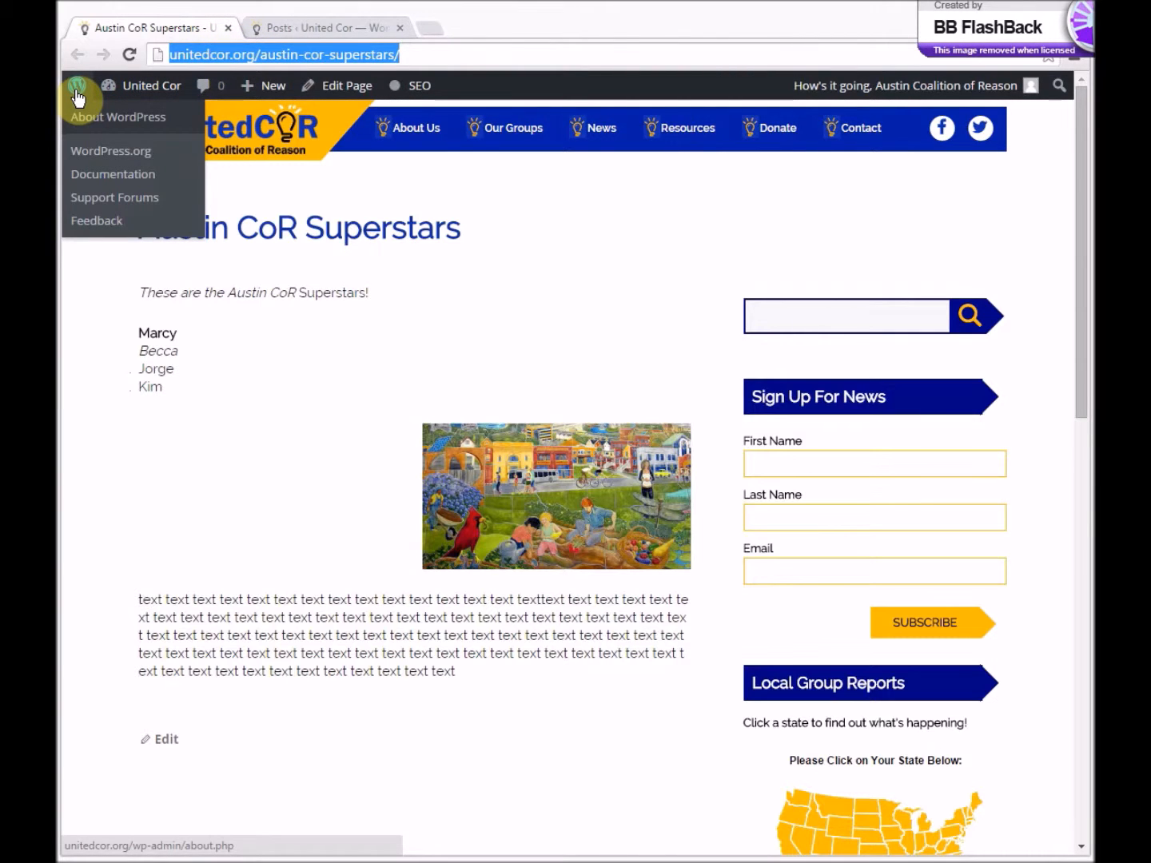
left_click(77, 94)
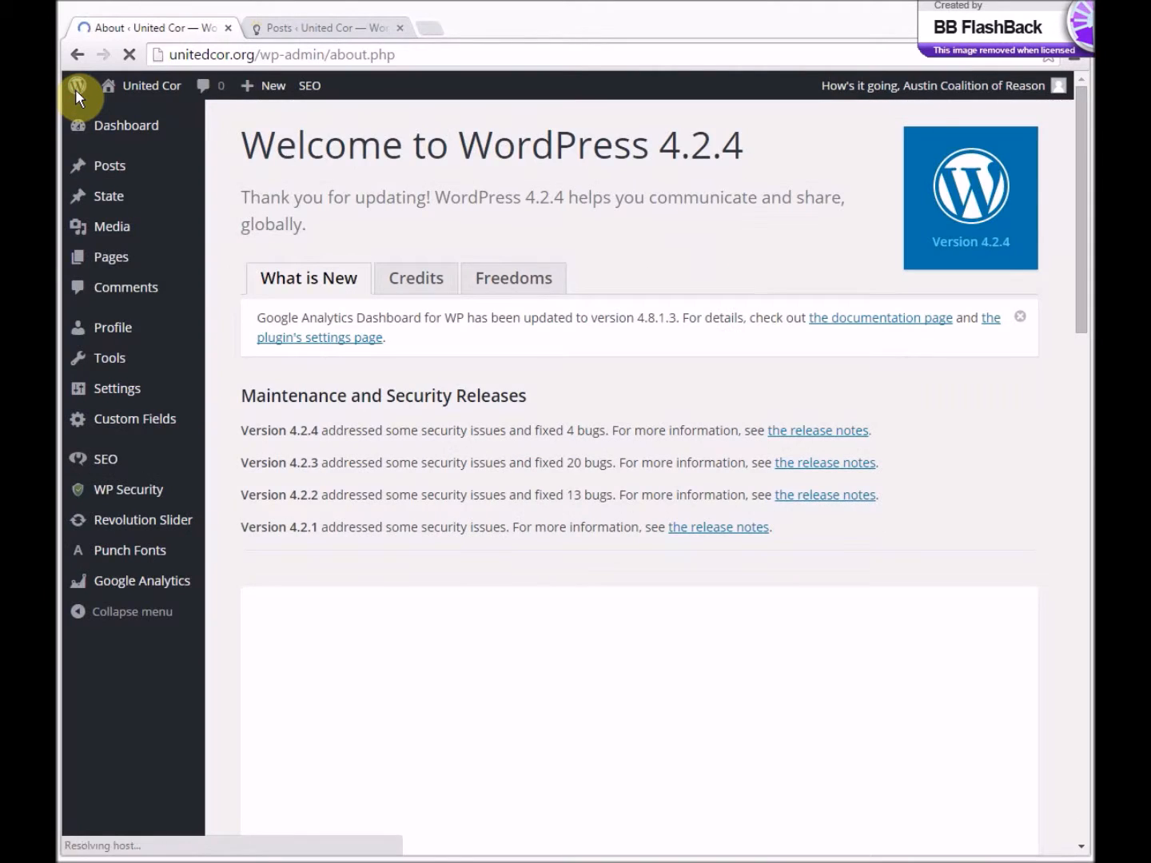
left_click(116, 263)
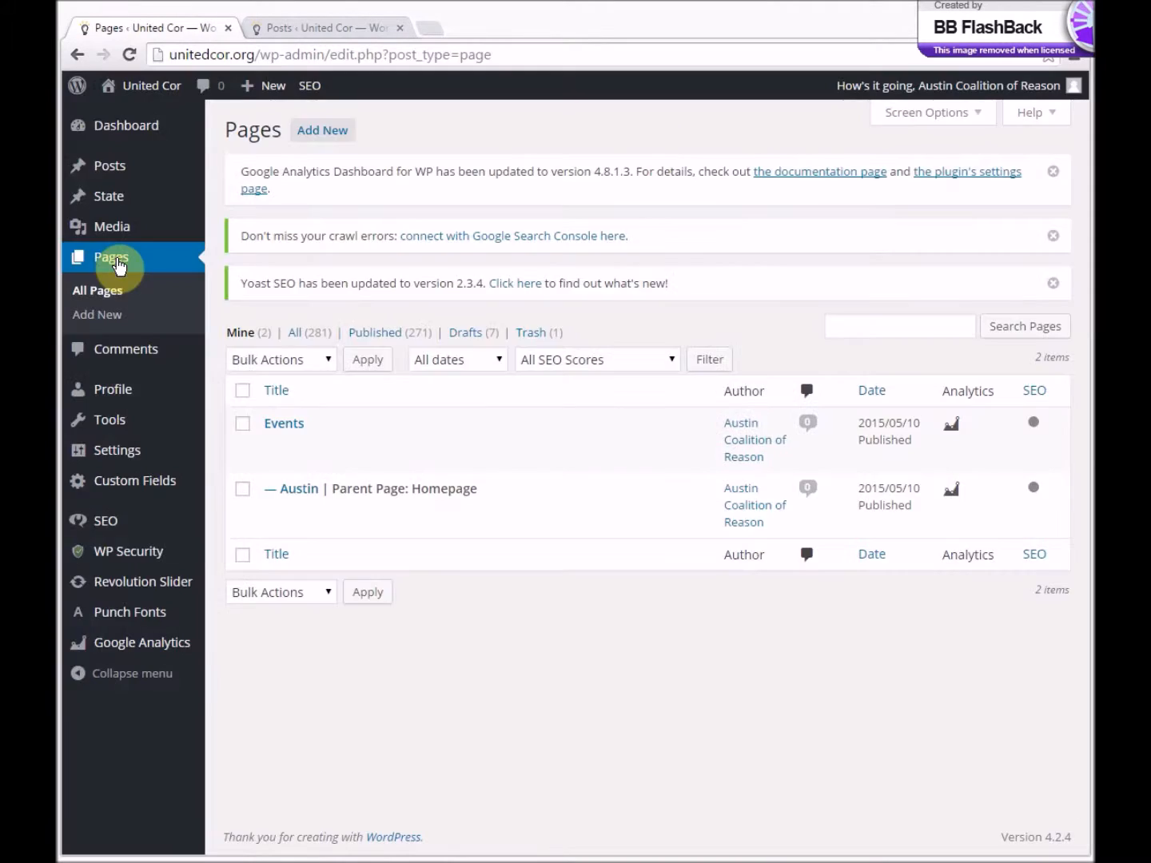
mouse_move(284, 467)
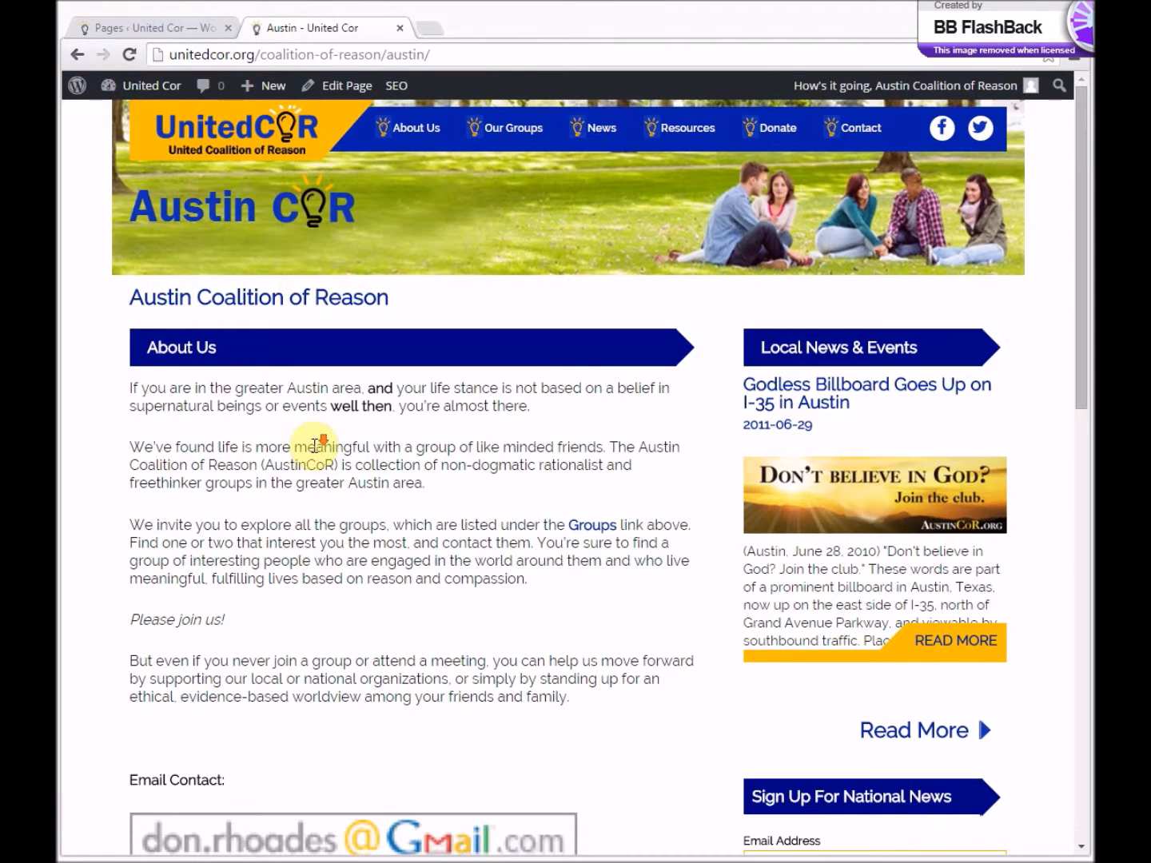
- Open the Events page from the Pages section of the public Austin page to view its calendar
scroll(339, 790, "down", 5)
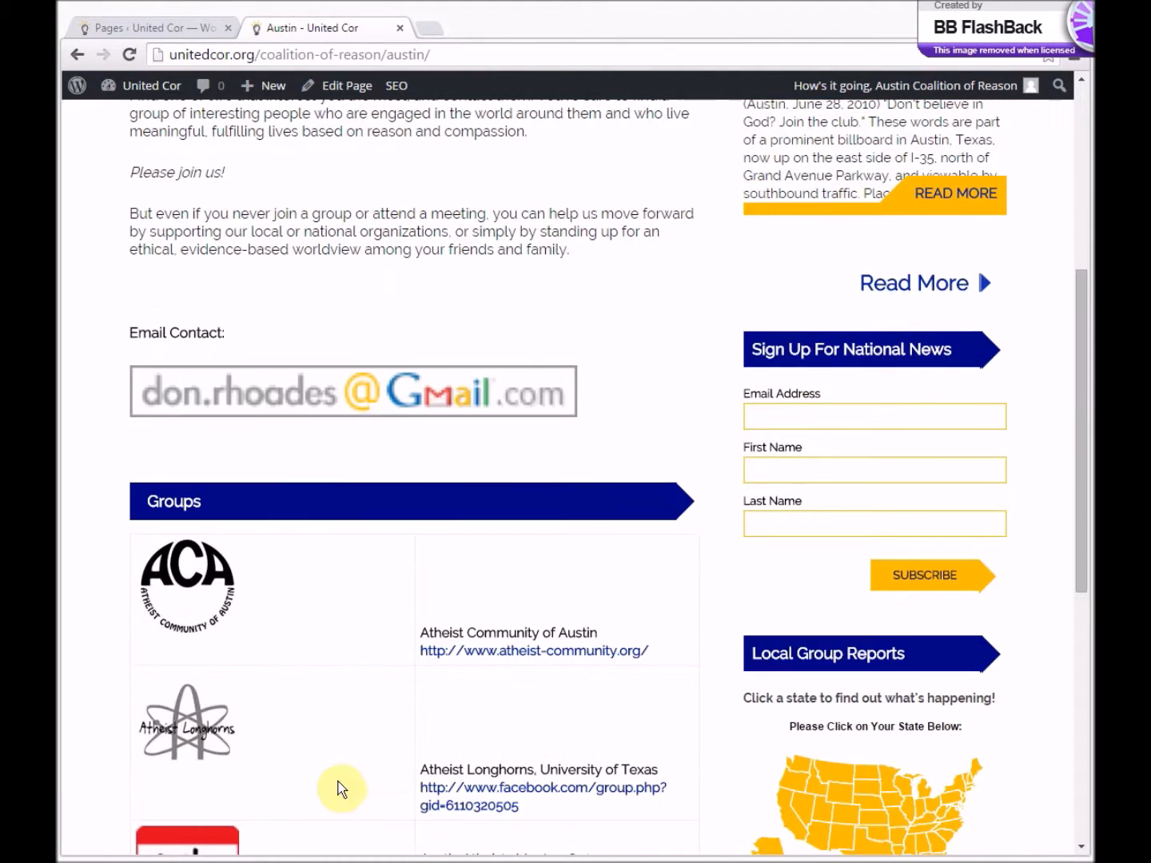
scroll(300, 615, "down", 7)
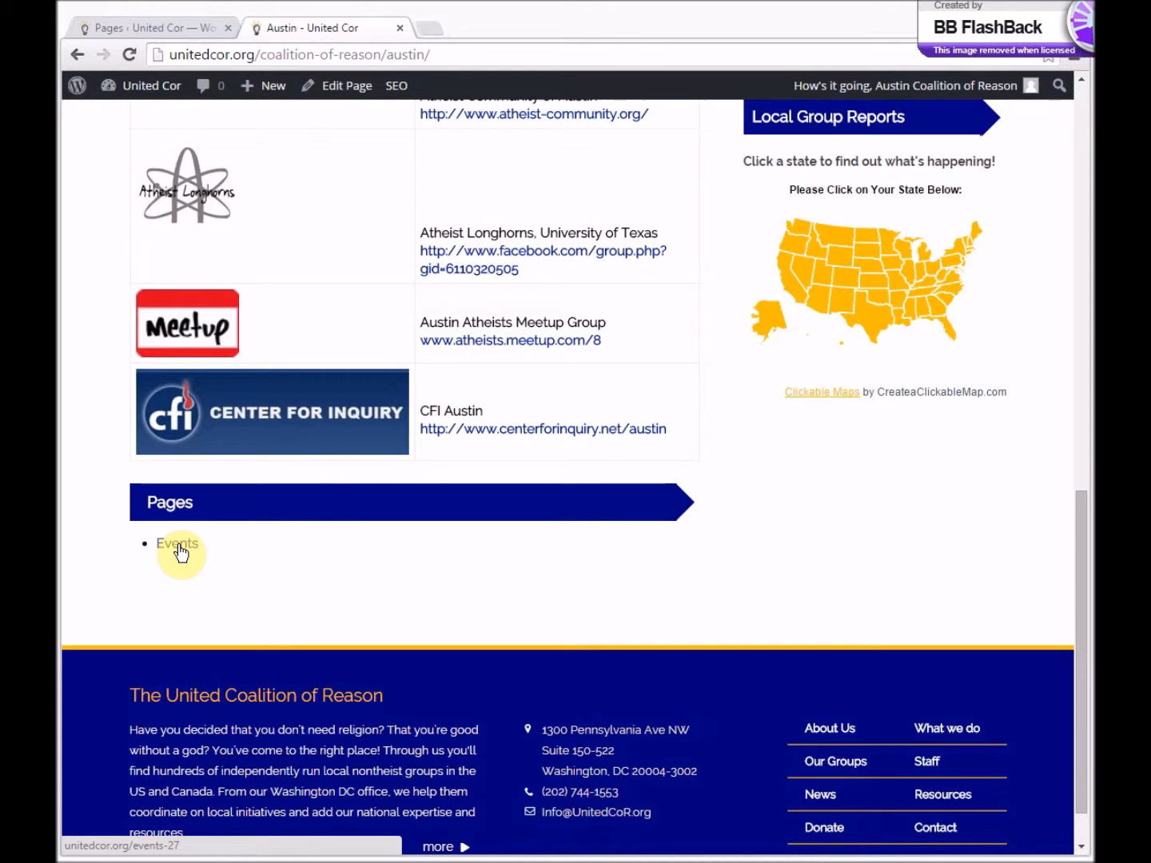
left_click(177, 545)
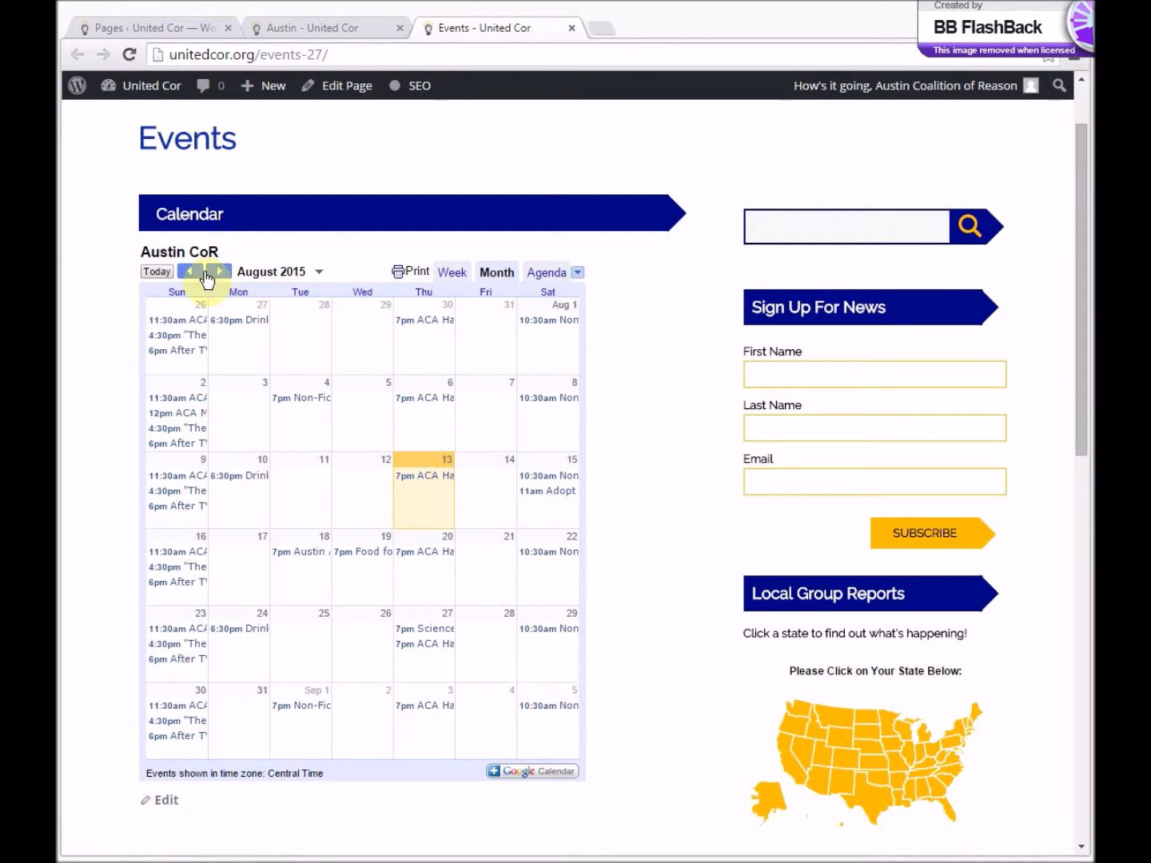
- Return to the admin list of pages, open the Events page for editing and show its content as HTML
left_click(183, 26)
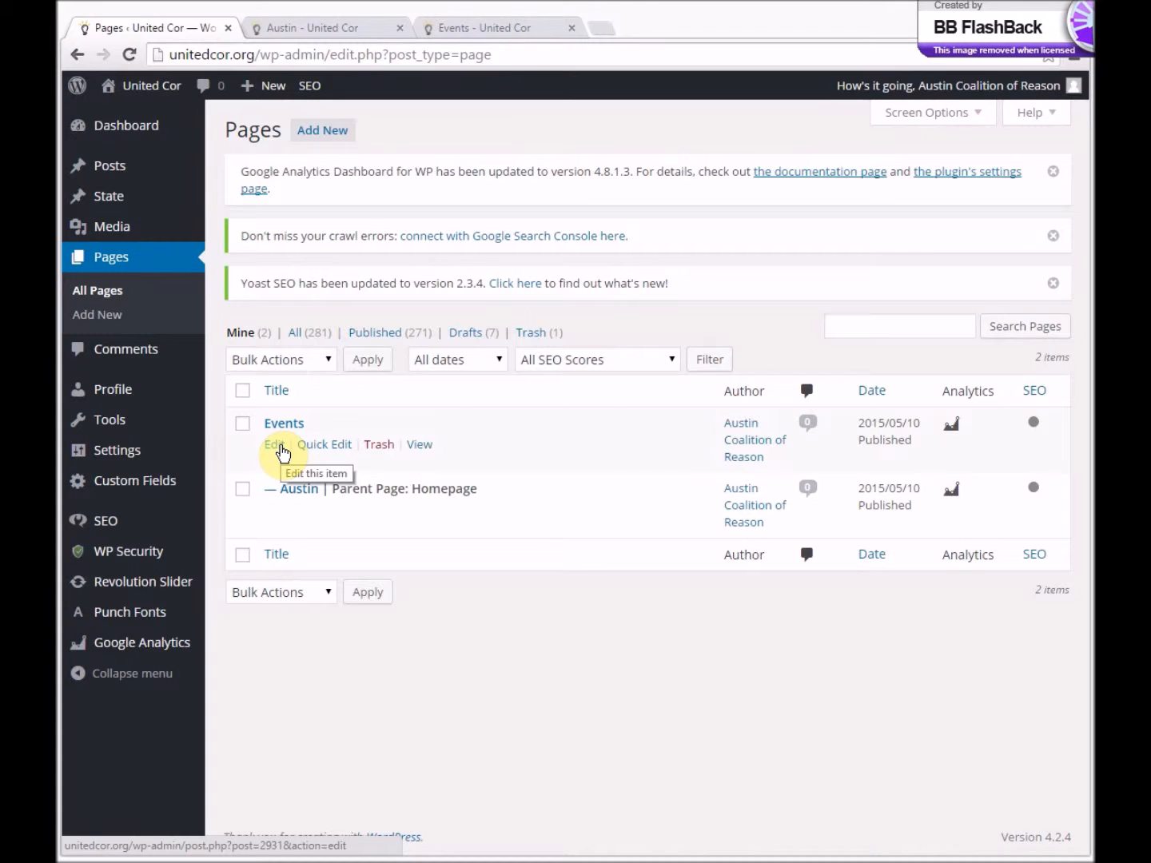
left_click(275, 445)
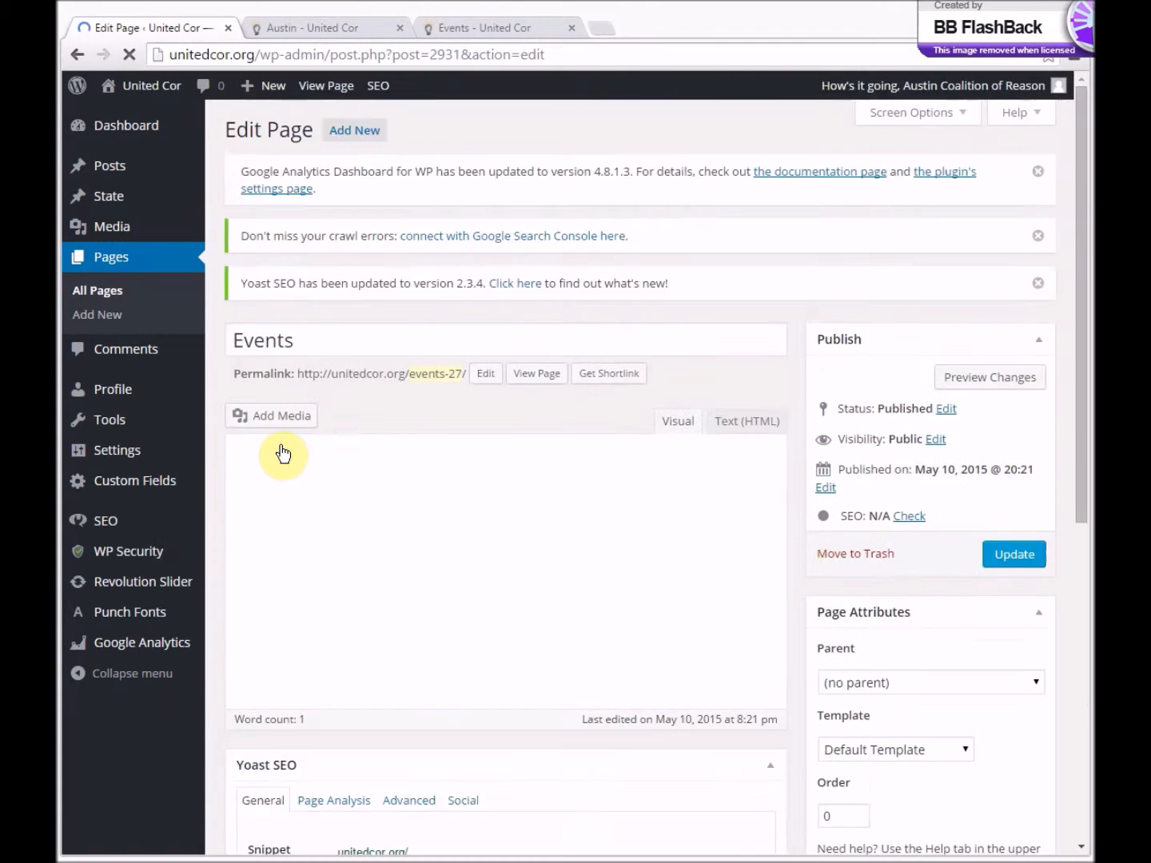
scroll(601, 455, "down", 1)
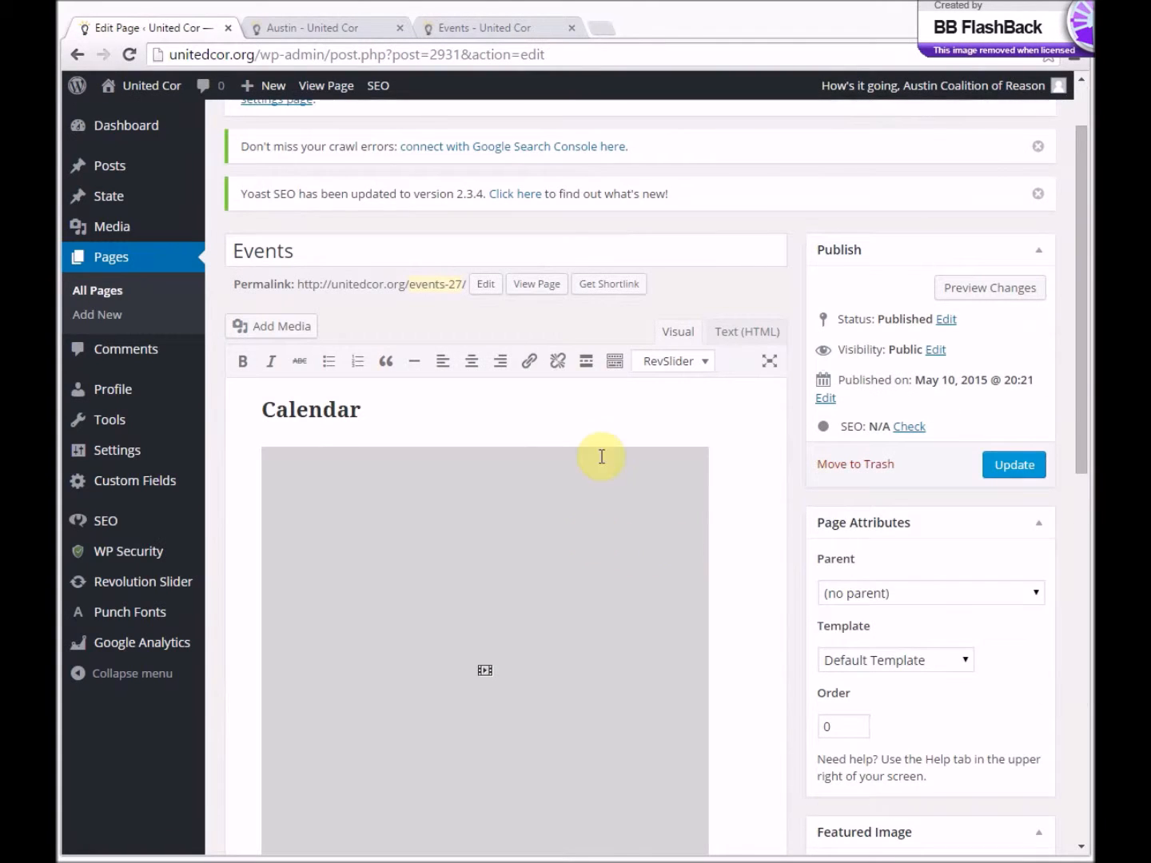
left_click(726, 337)
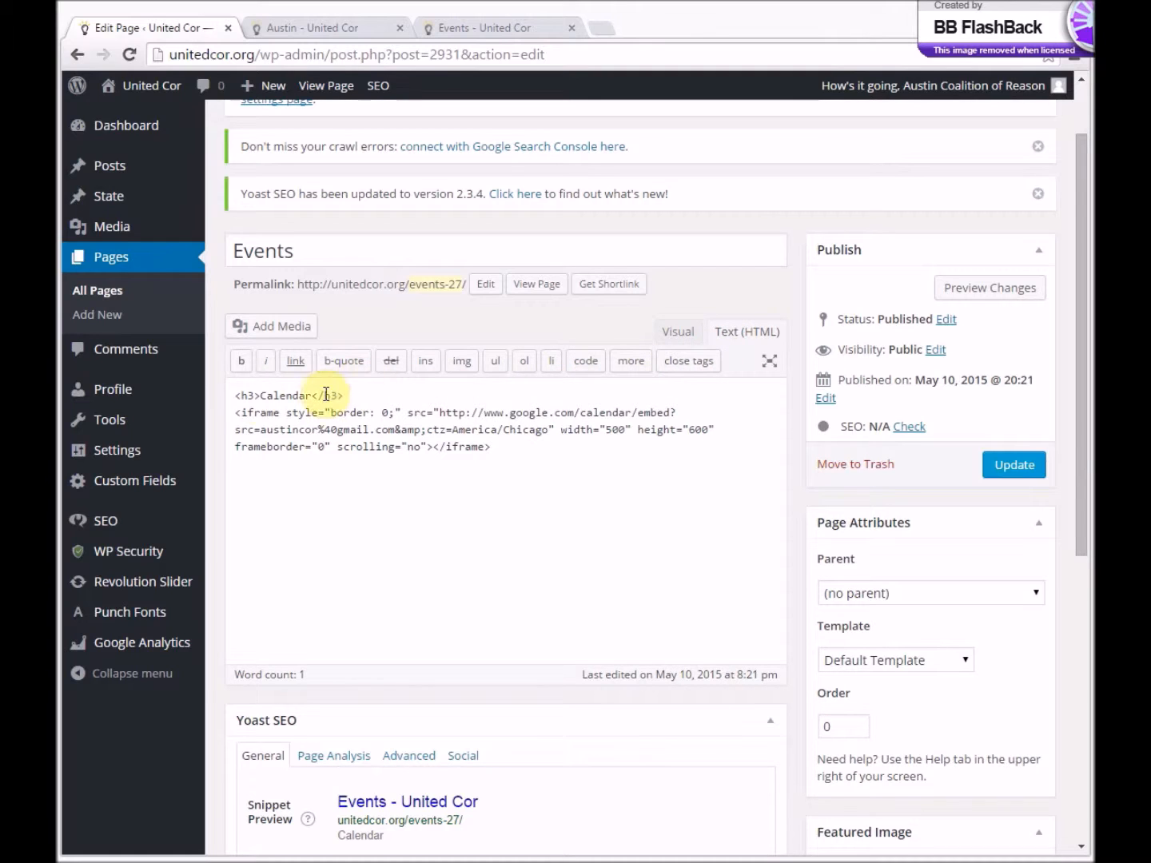
- Change the Calendar heading in the page's HTML to Austin CoR Calendar
left_click(259, 396)
type("Autin")
key("BackSpace")
key("BackSpace")
key("BackSpace")
key("BackSpace")
type("stin CoR")
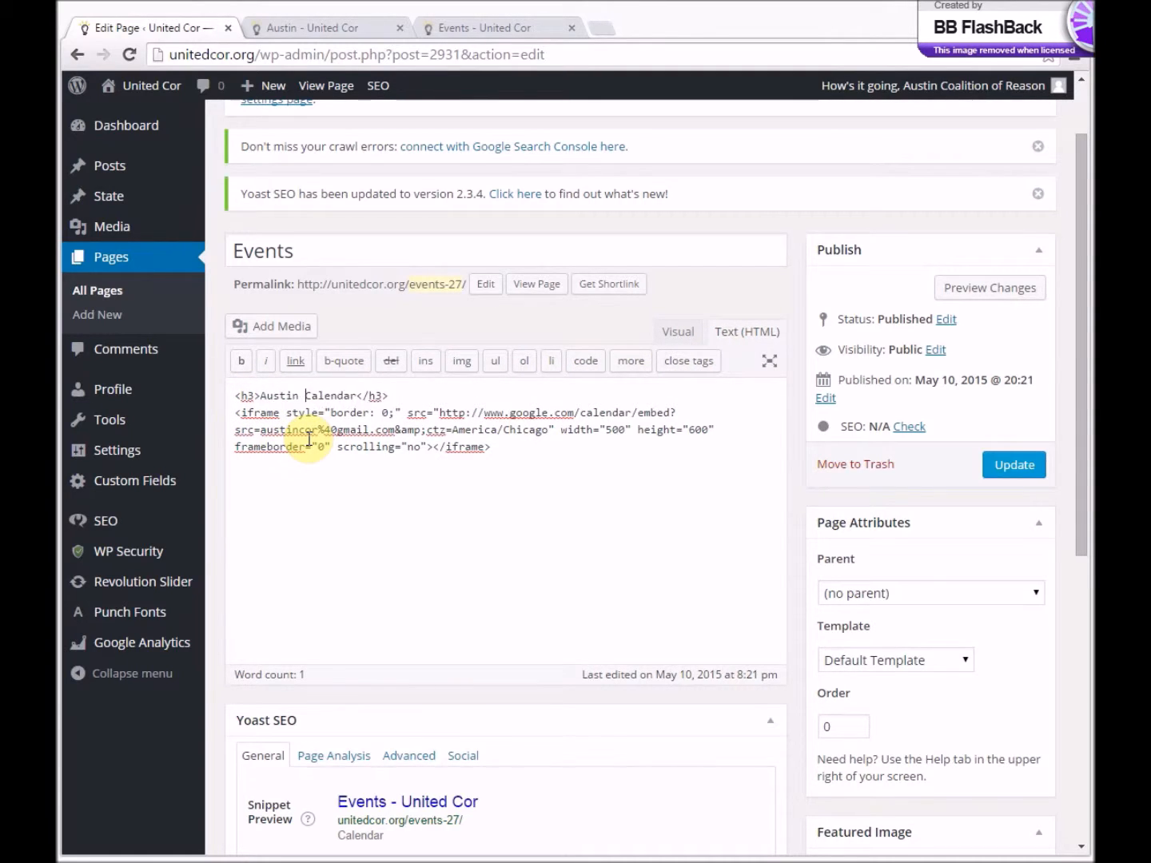
- Retitle the page Austin CoR Events, copy its full HTML content and update the page
left_click(232, 251)
type("Austin CoR")
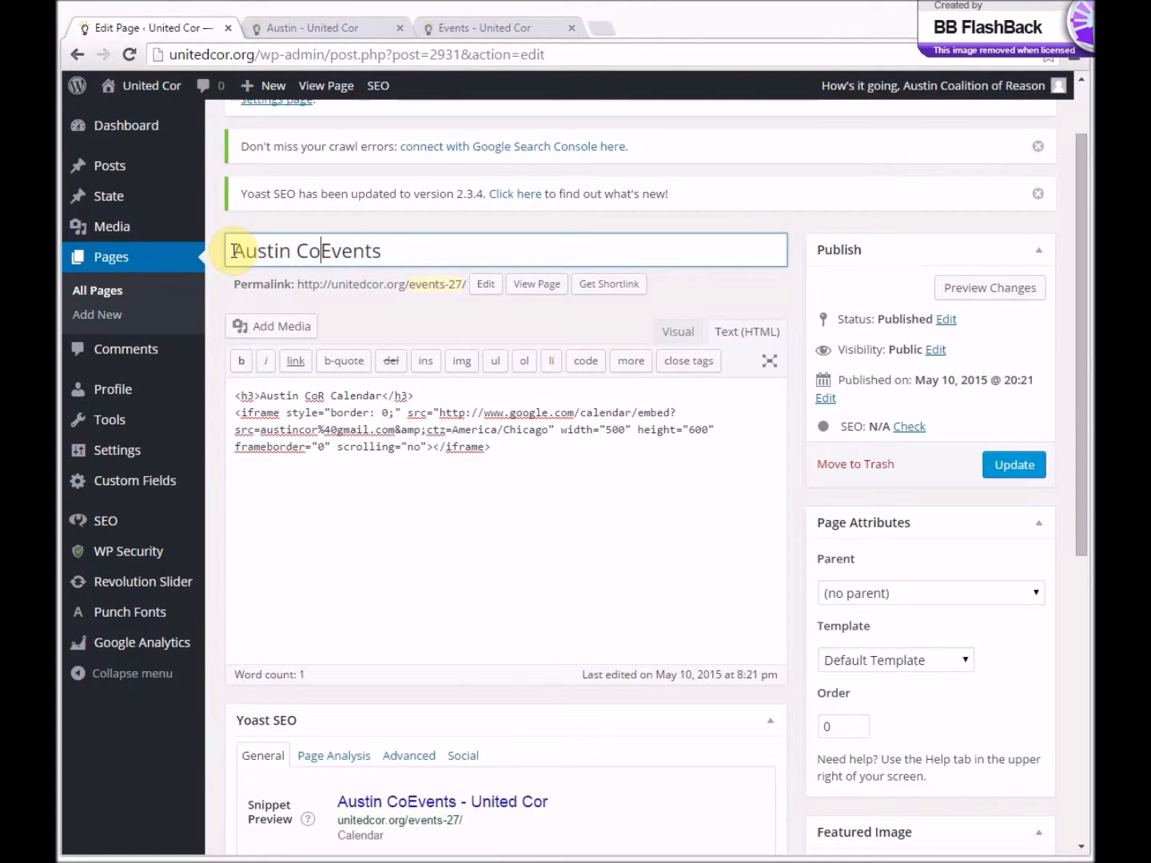
left_click(562, 449)
key("ctrl+a")
key("ctrl+c")
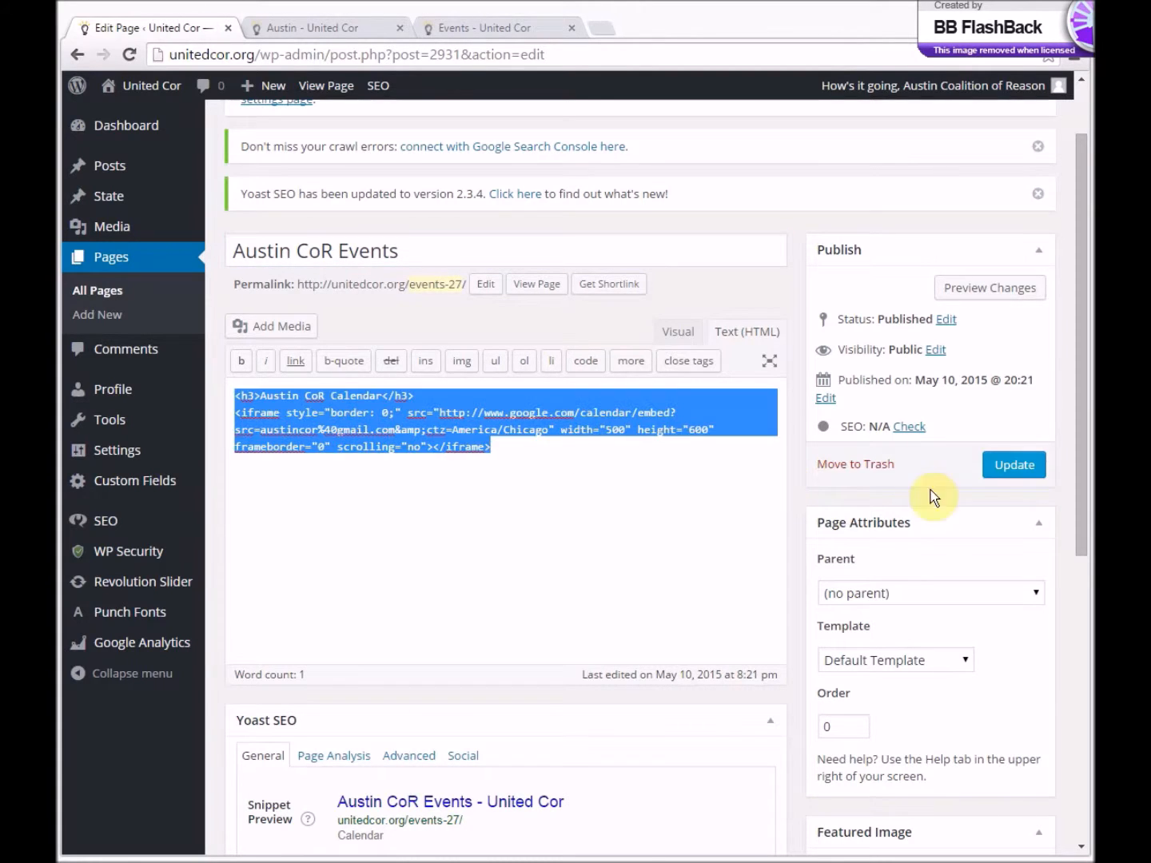
left_click(1015, 465)
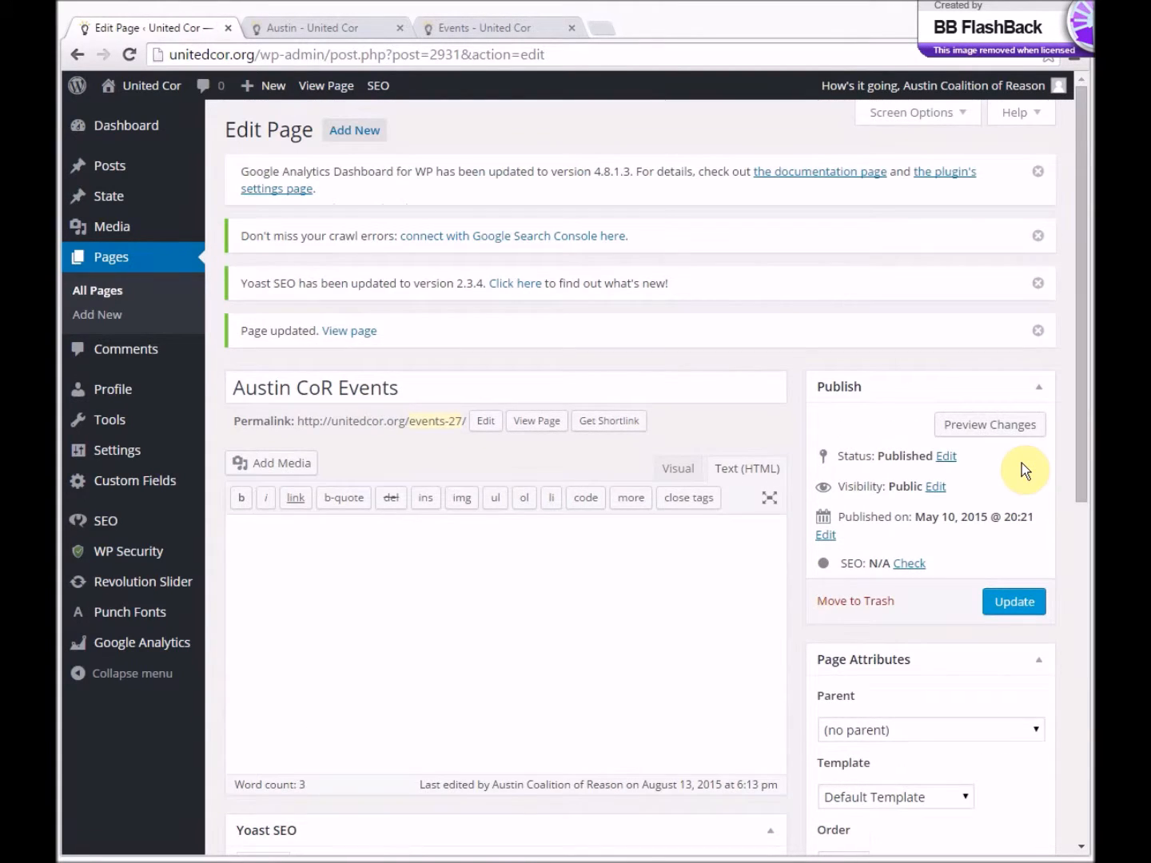
- Paste the calendar embed code back below the Austin CoR Calendar heading and remove its closing iframe tag
left_click(231, 553)
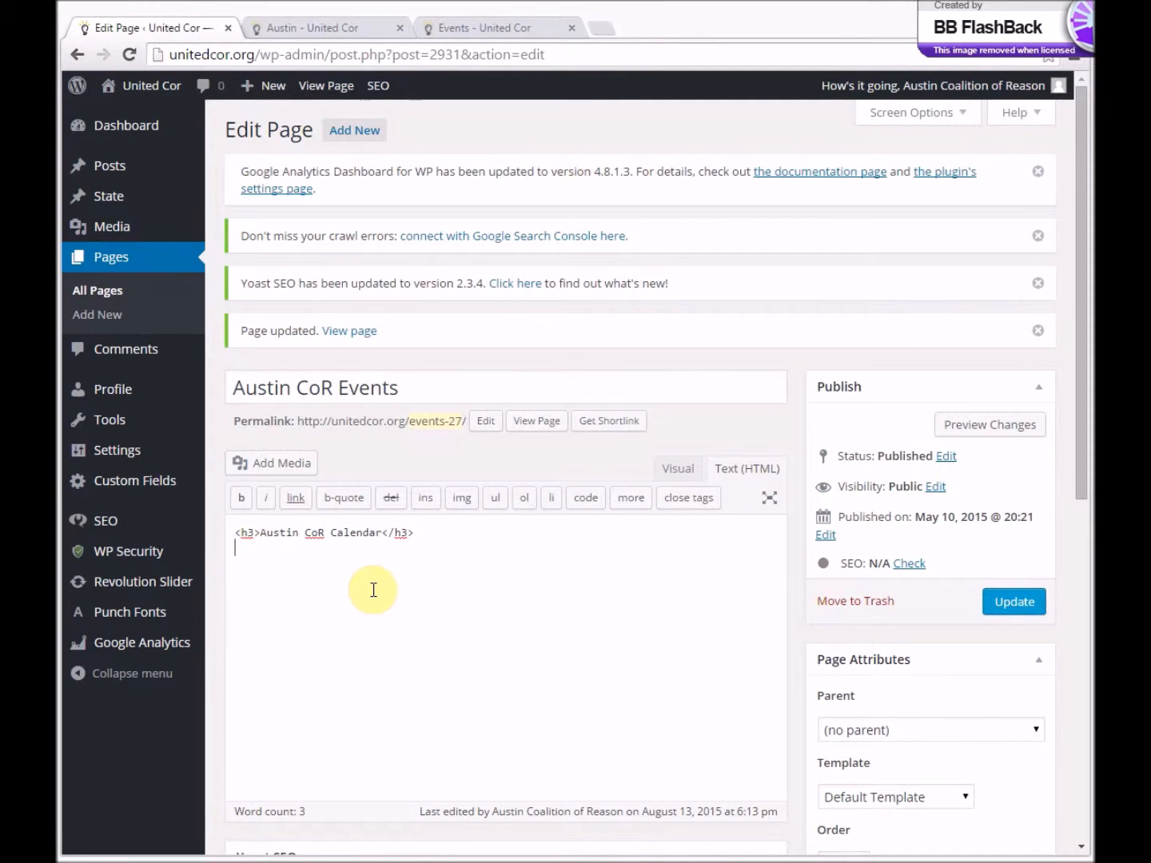
key("ctrl+v")
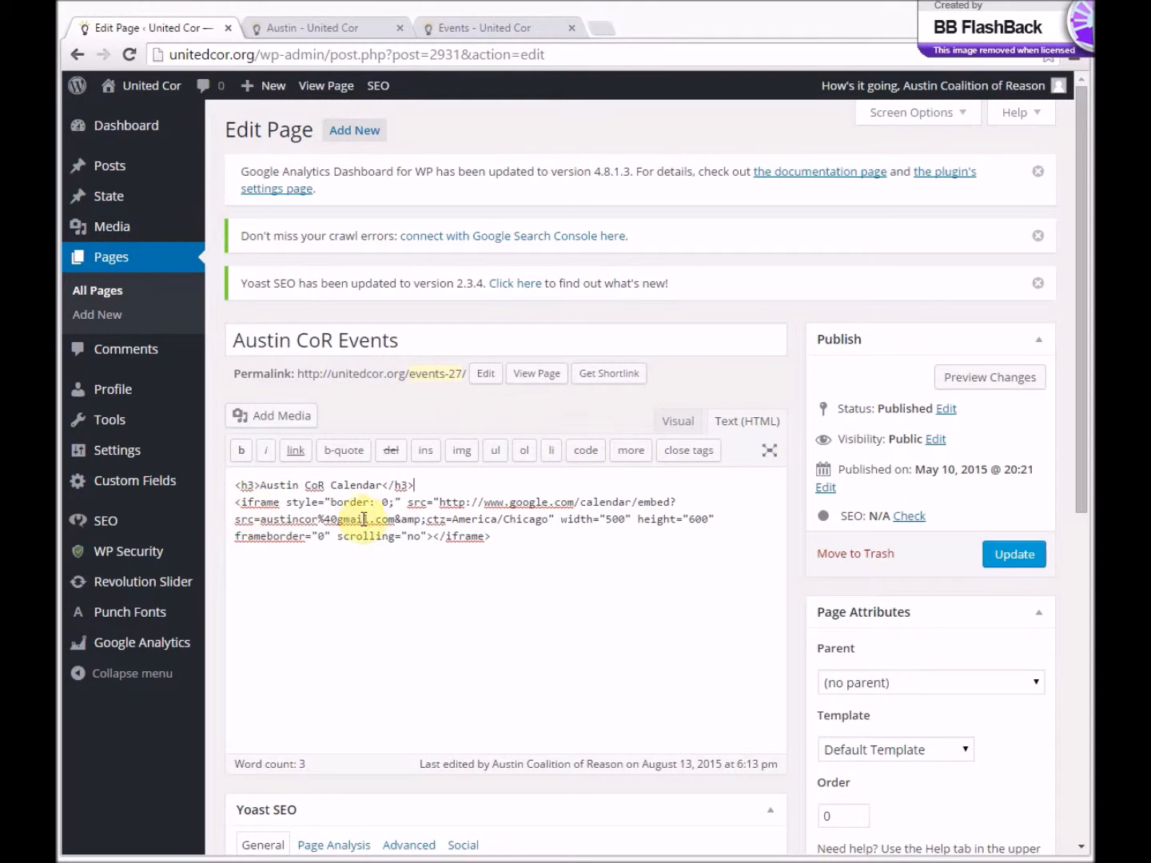
left_click_drag(432, 536, 518, 542)
key("Delete")
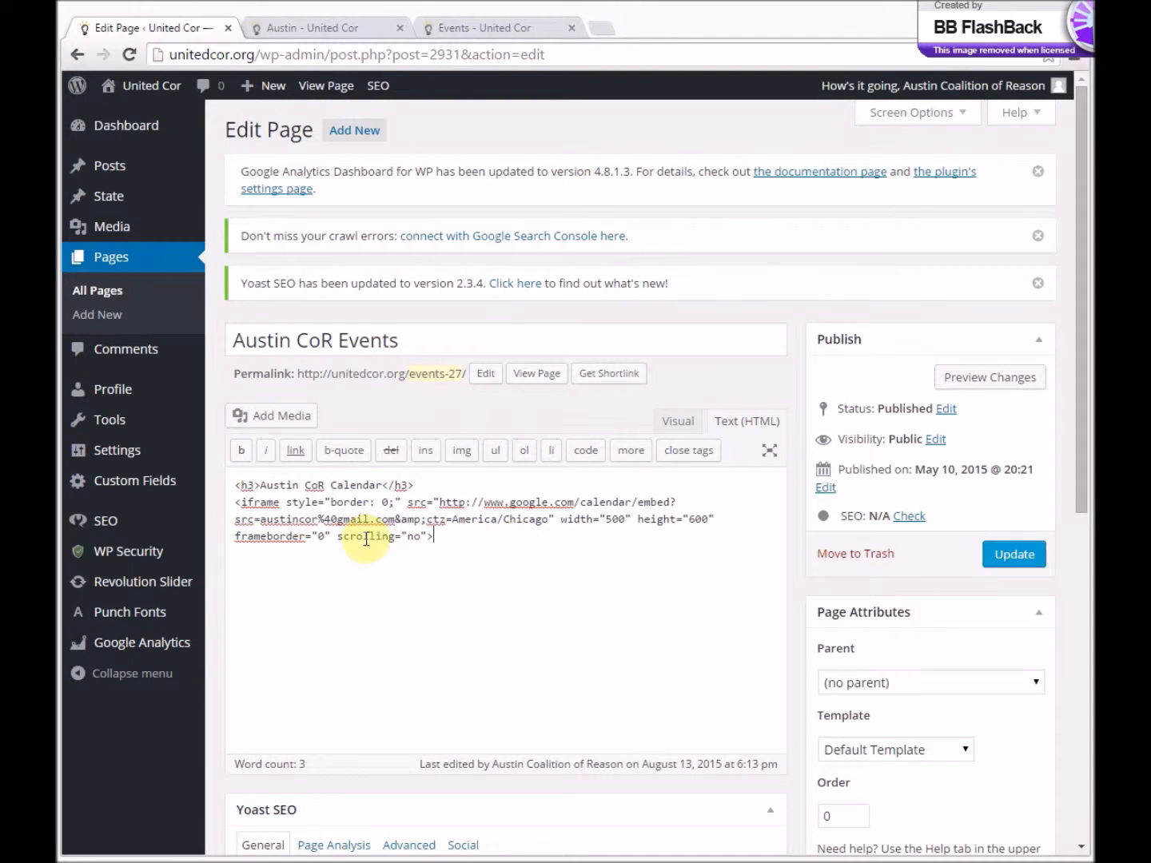
- Replace the opening angle bracket of the iframe code with a square bracket and update the page
left_click(240, 515)
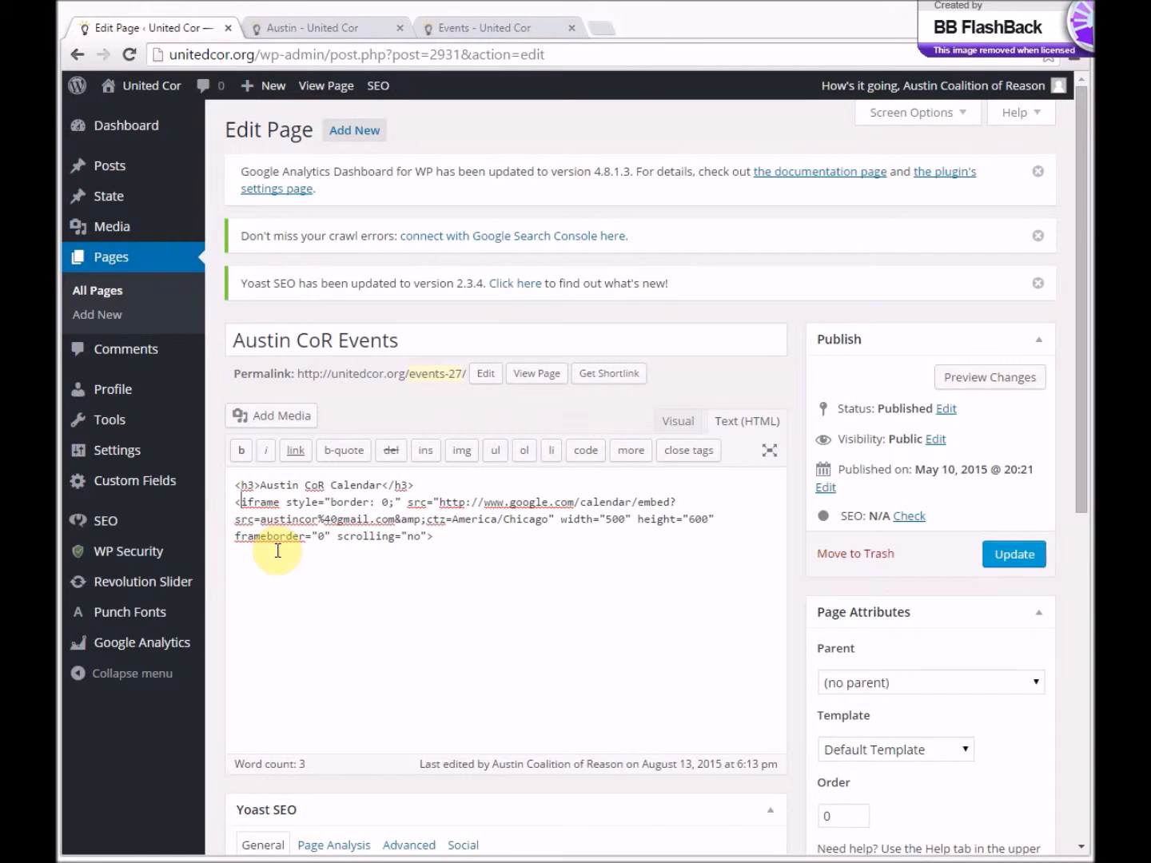
key("BackSpace")
type("[")
left_click(1007, 560)
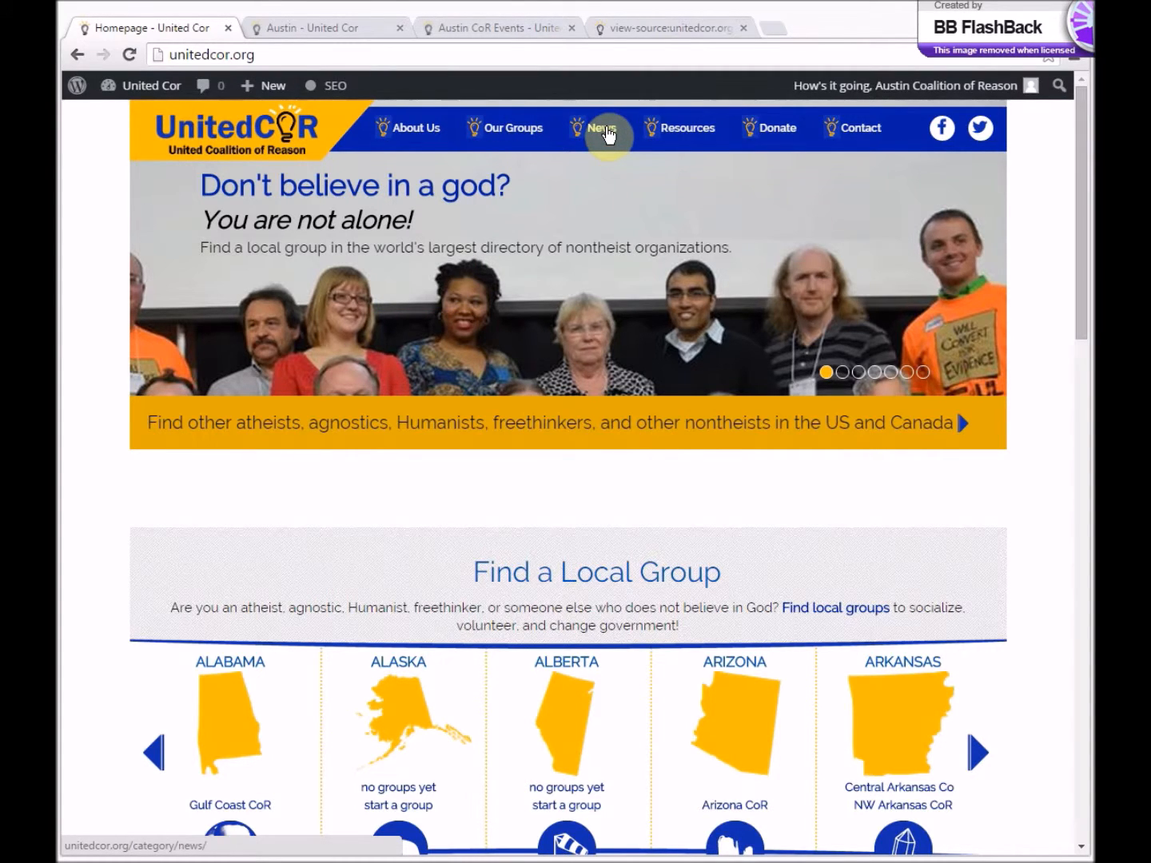
- Open the public site's News section and look through the National News and Events articles
left_click(604, 131)
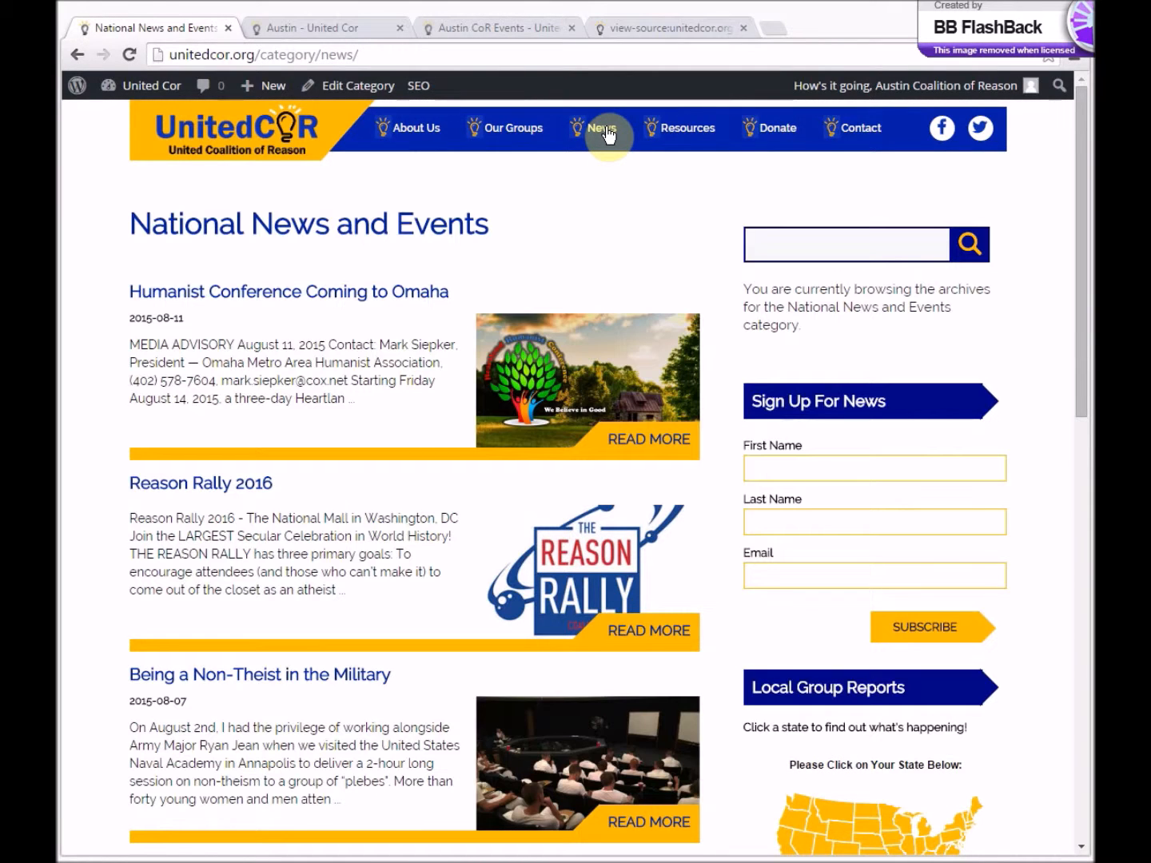
scroll(516, 280, "down", 2)
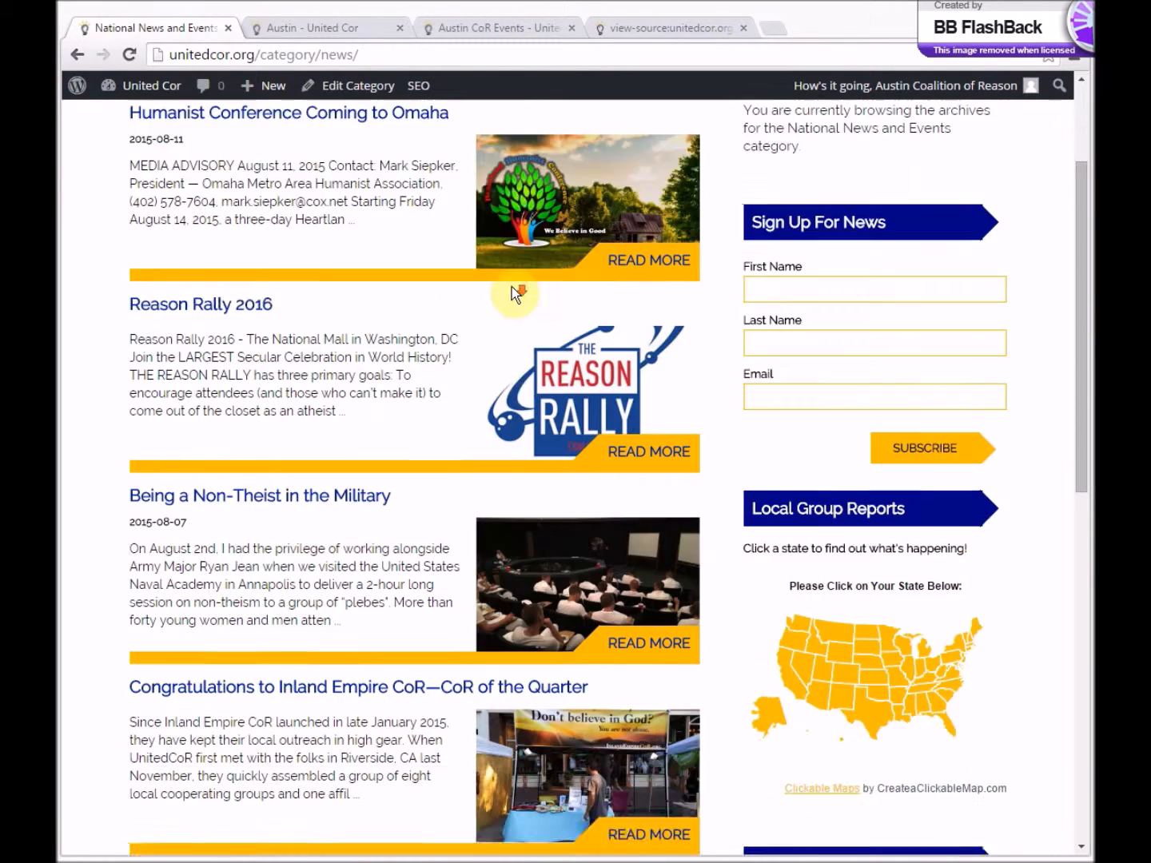
scroll(513, 287, "down", 2)
scroll(473, 484, "up", 4)
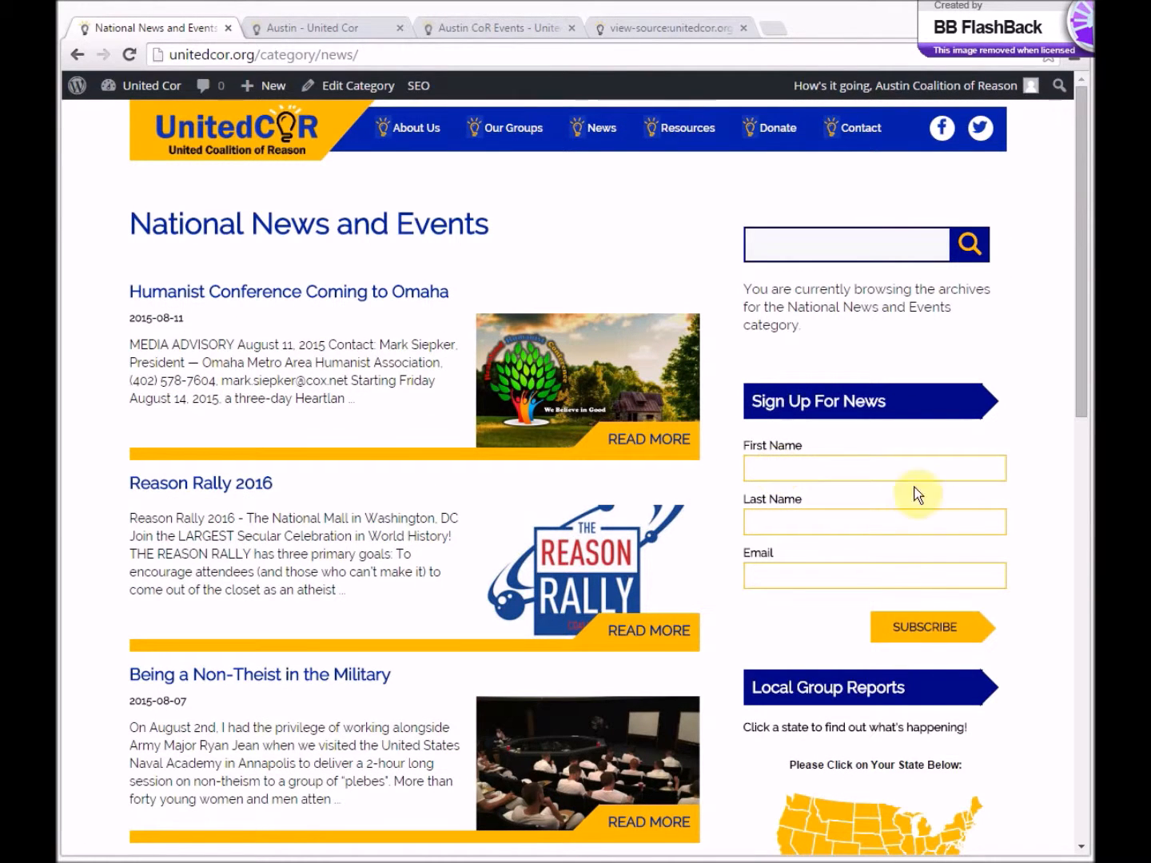
- View the public site's Resources page, the giving information on the Donate page, and the Contact page
left_click(692, 127)
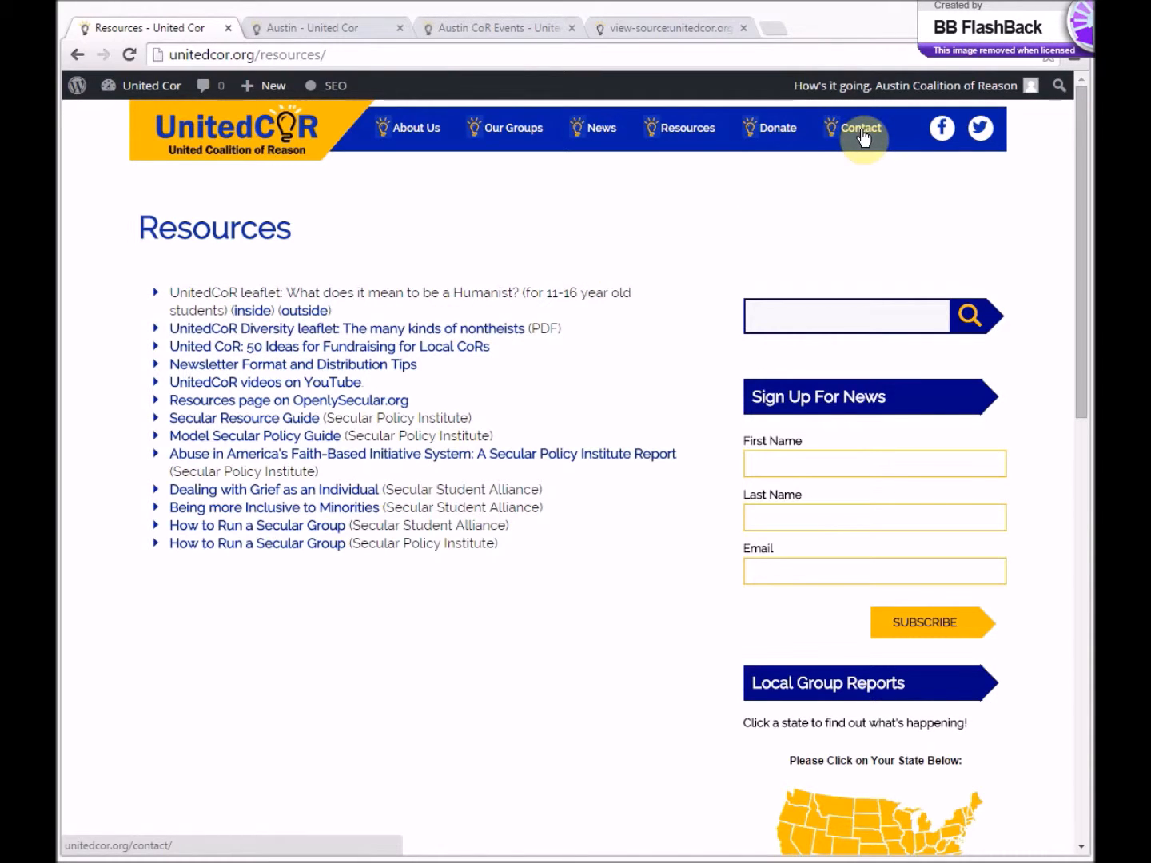
left_click(797, 128)
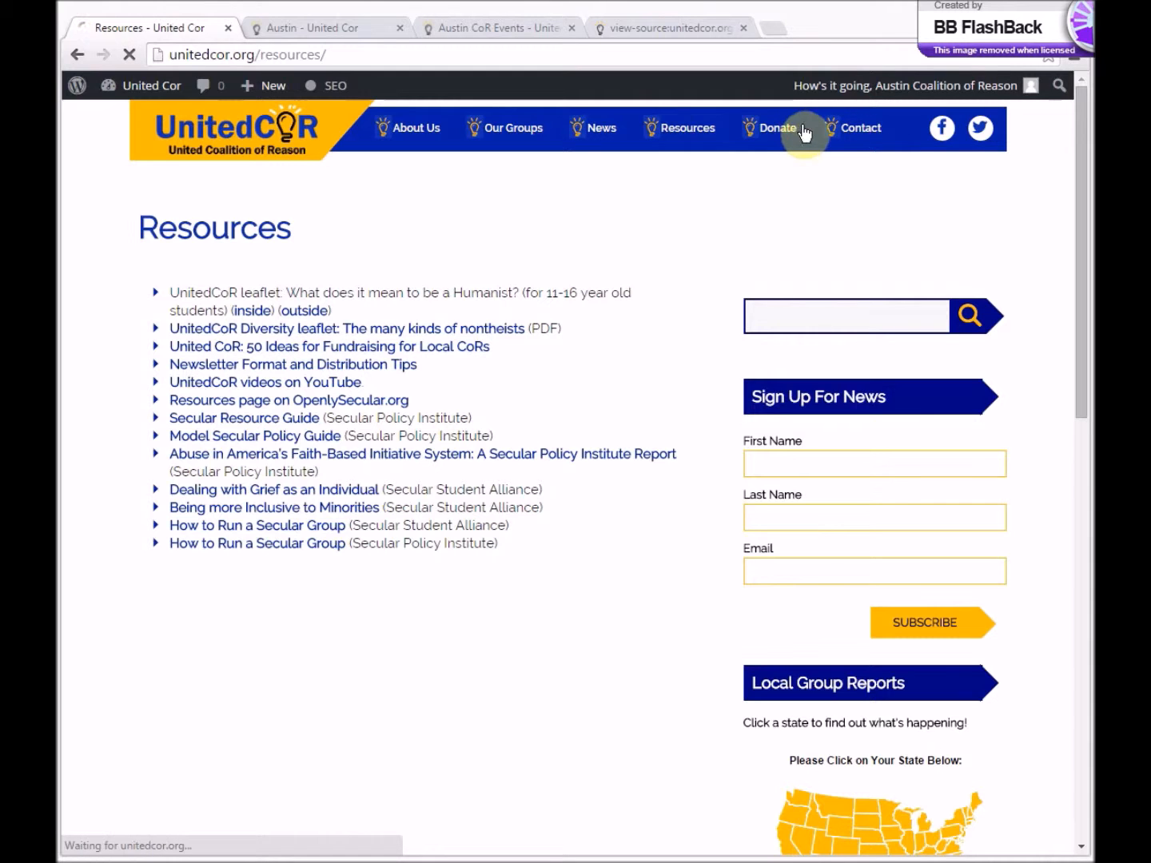
scroll(616, 334, "down", 2)
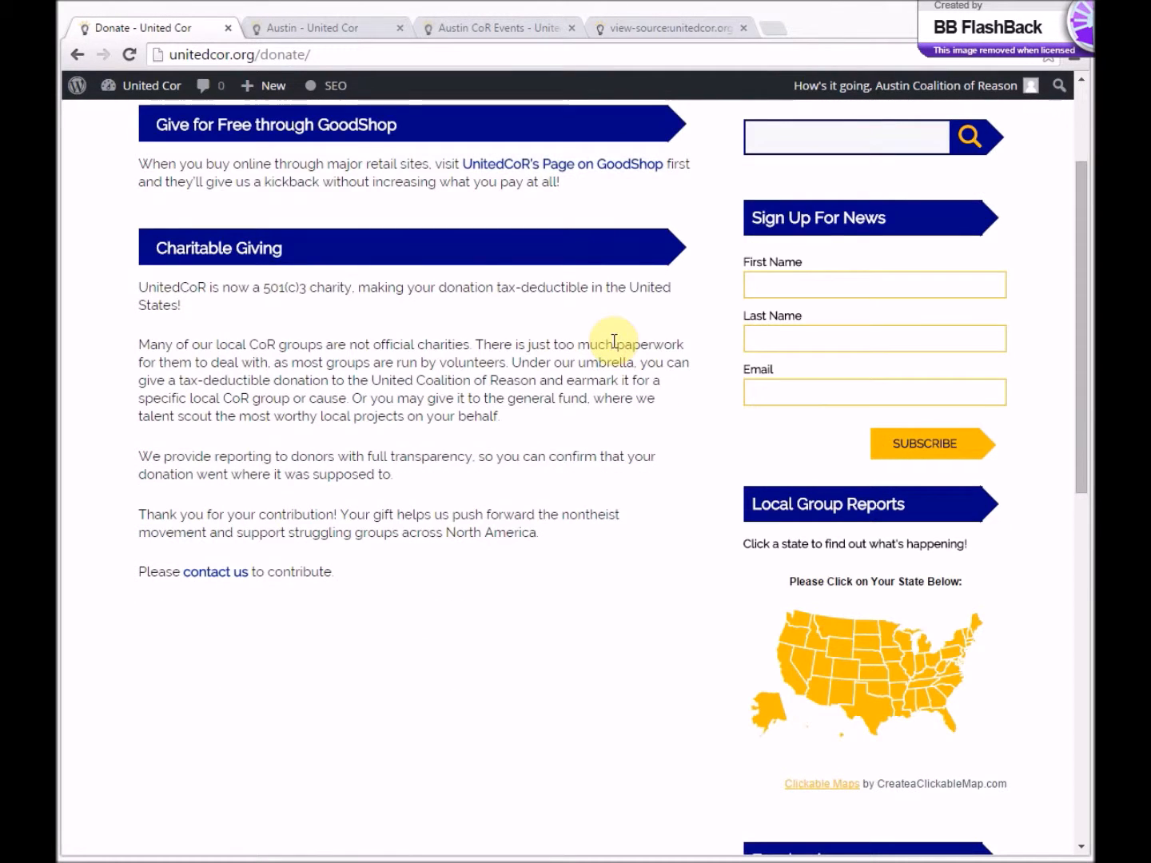
scroll(615, 360, "up", 2)
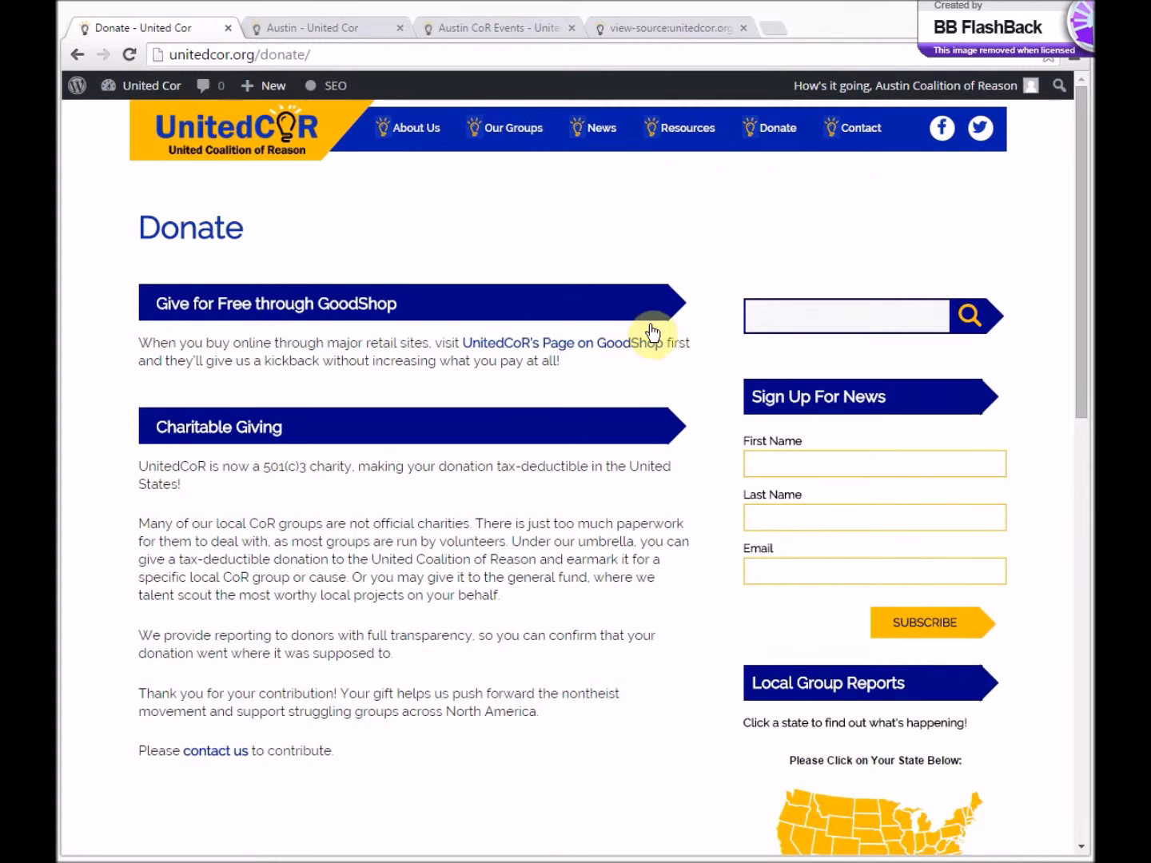
left_click(849, 128)
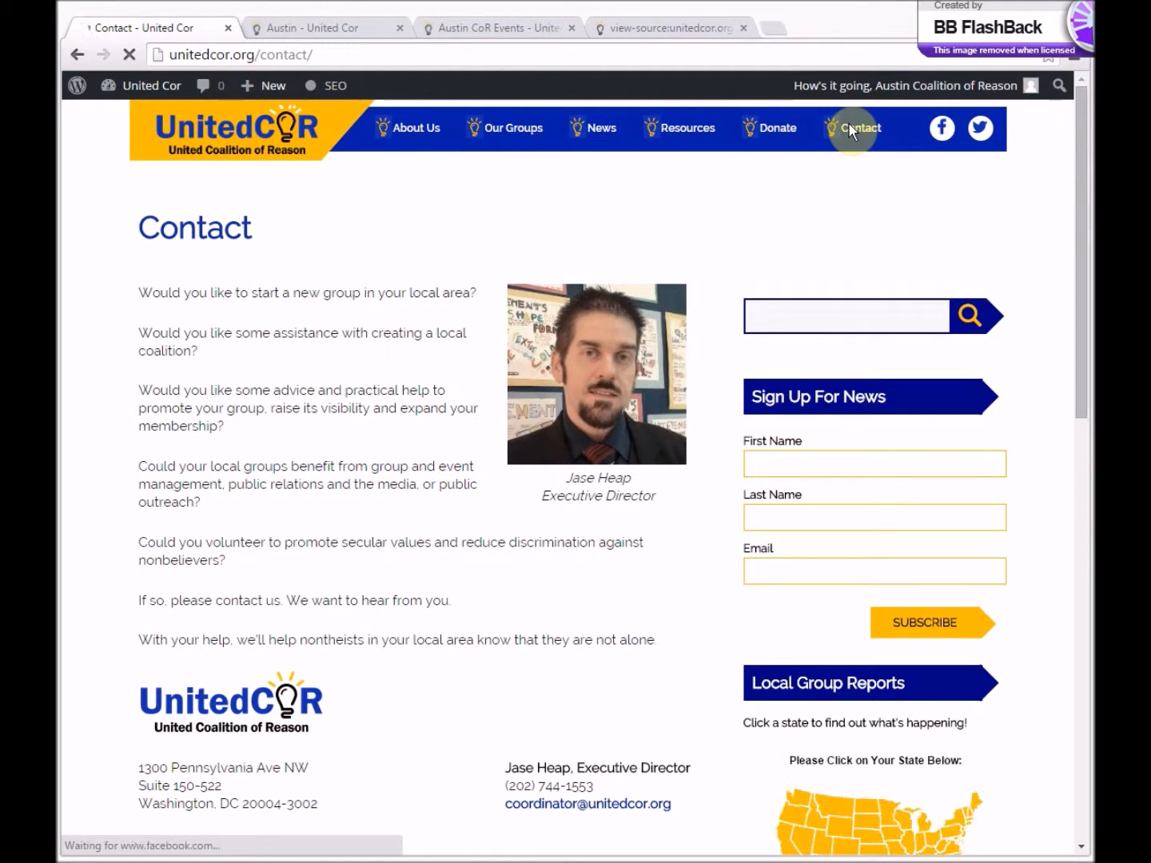